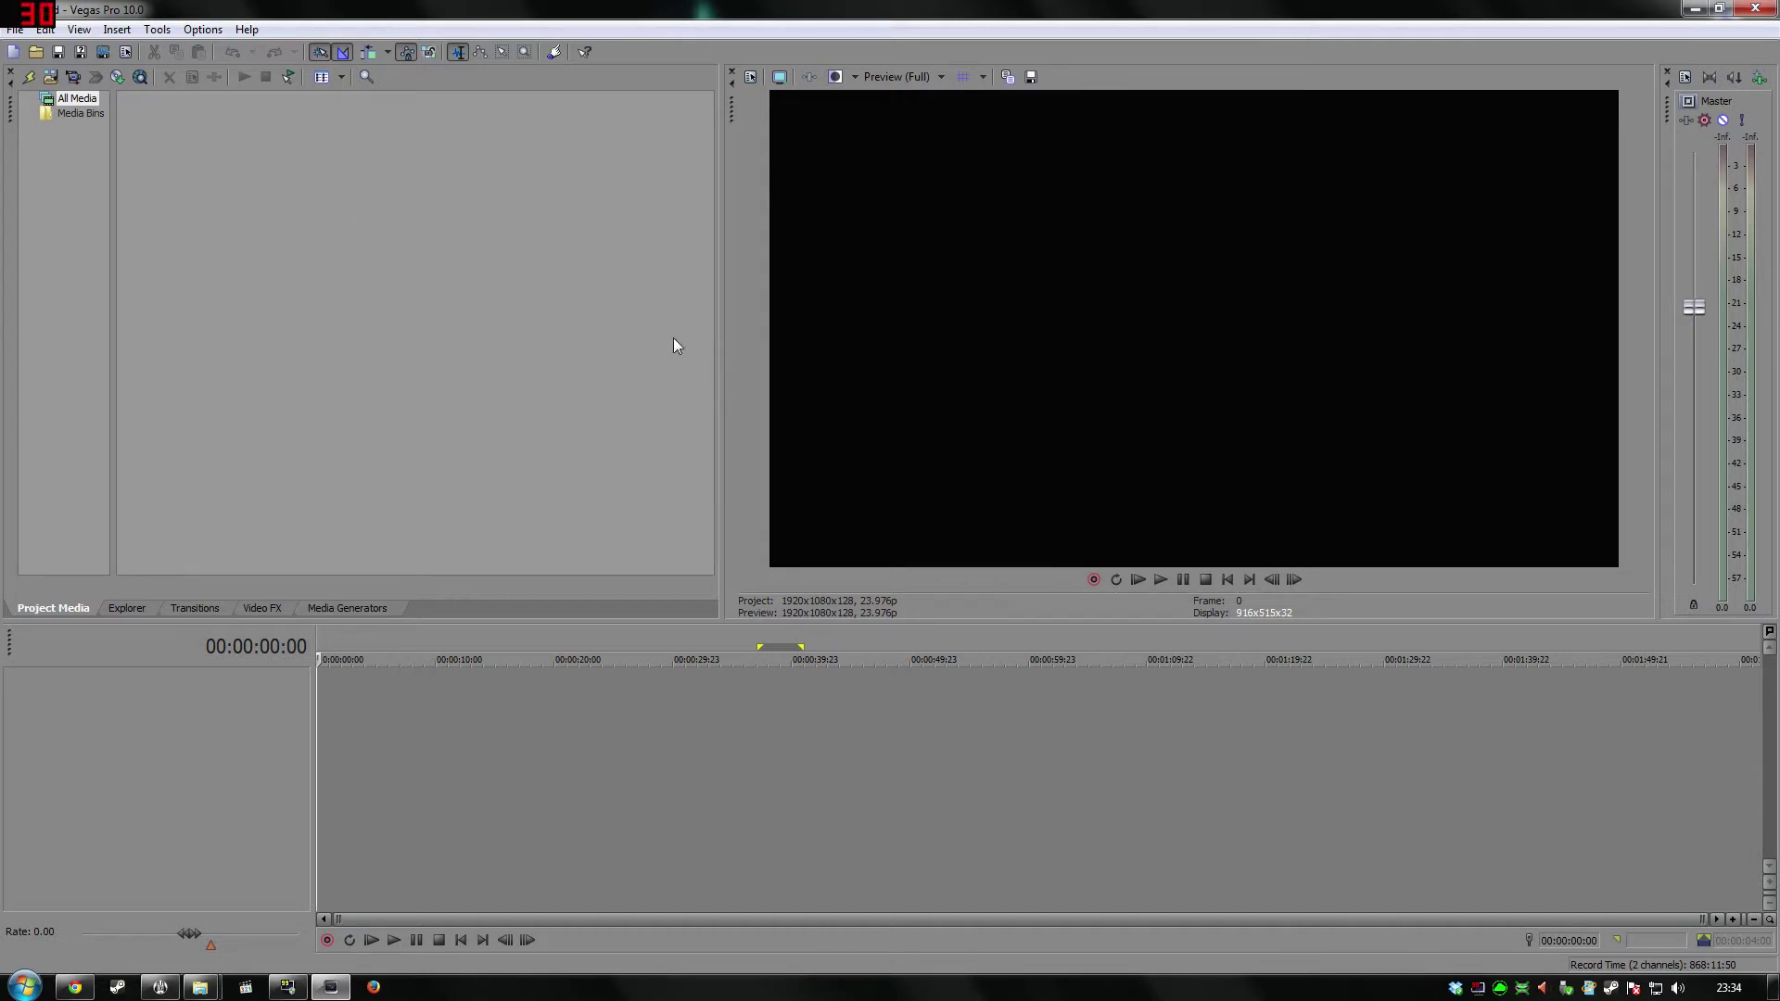
Start a new project with 32-bit floating point (full range) pixel format, Best rendering quality and no deinterlacing, applying these settings to all new projects.
{"action": "left_click", "coordinate": [15, 29]}
{"action": "left_click", "coordinate": [37, 50]}
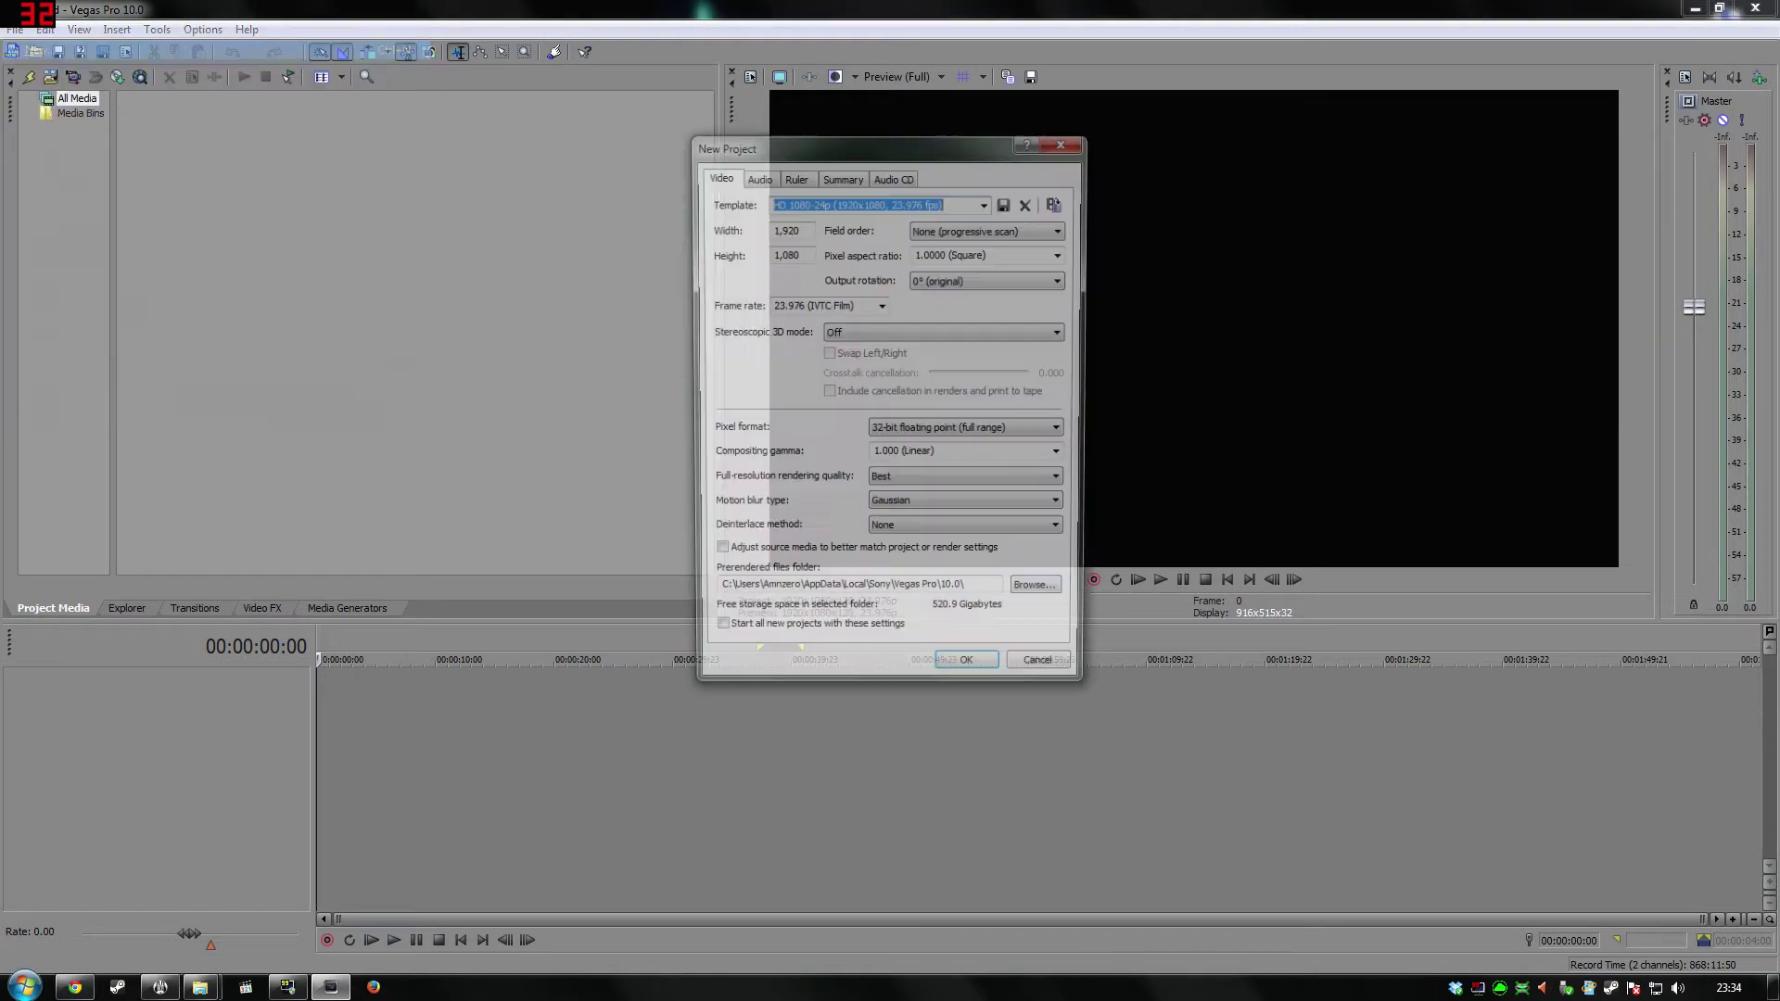
{"action": "left_click_drag", "start_coordinate": [847, 137], "coordinate": [800, 230]}
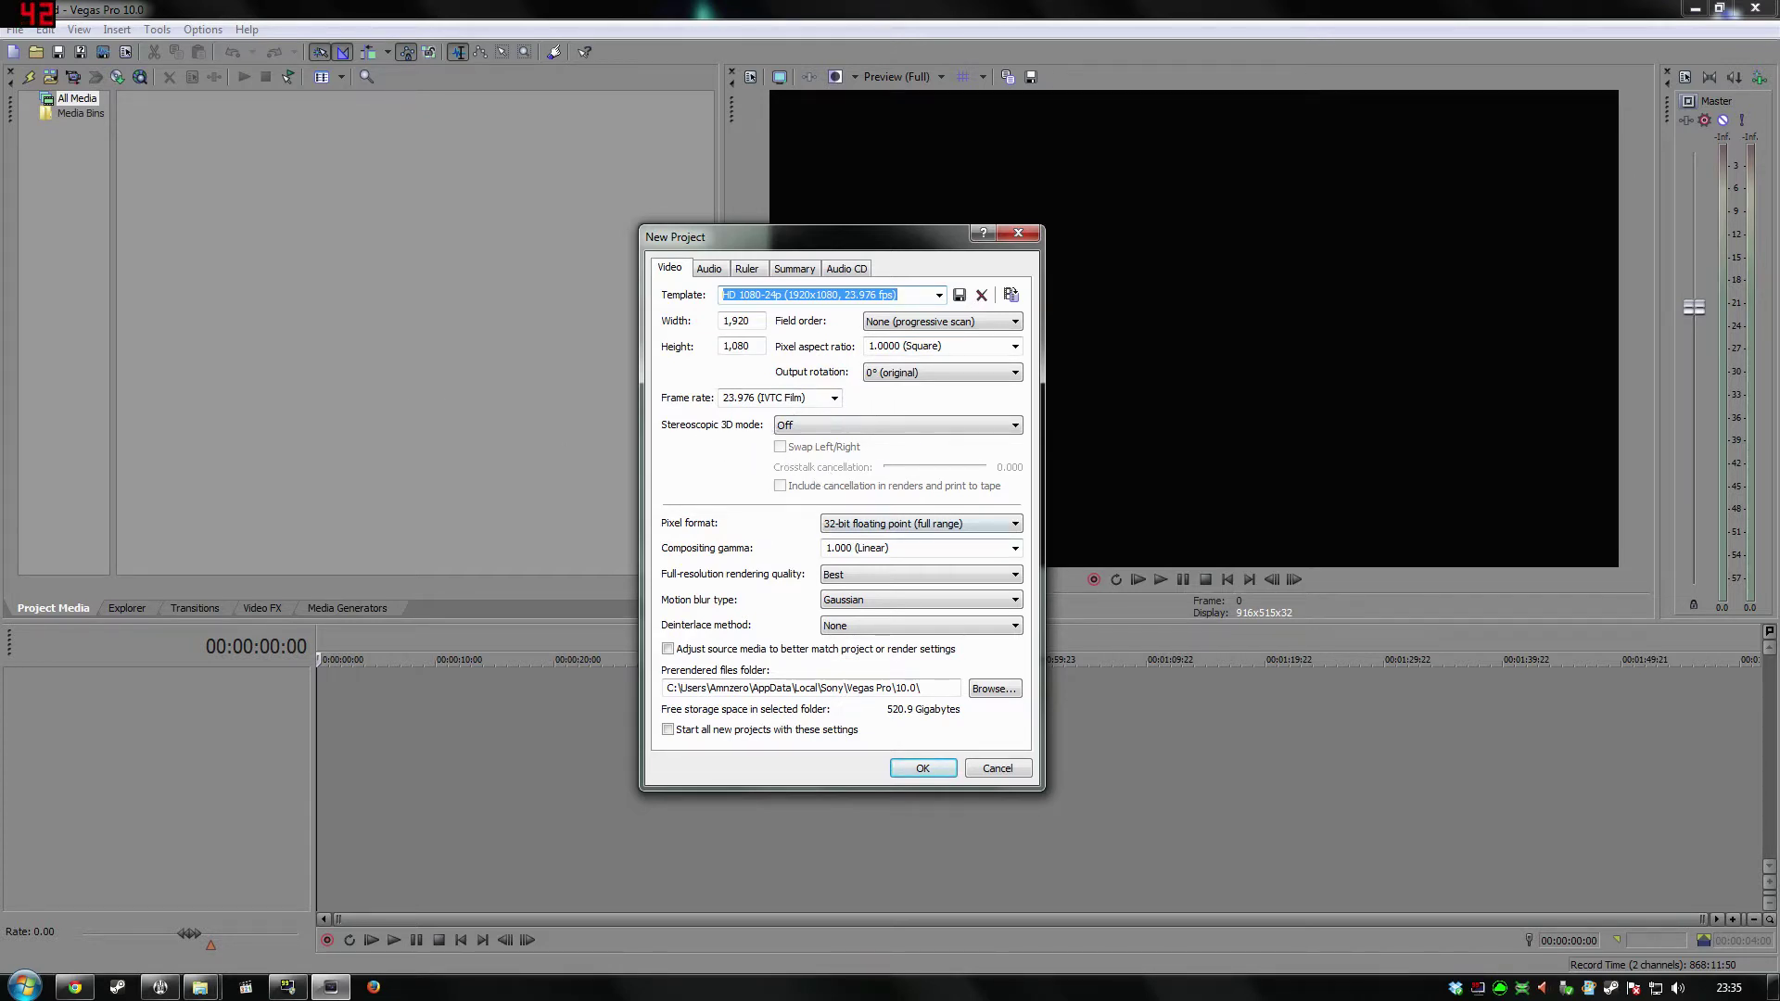
{"action": "left_click", "coordinate": [913, 533]}
{"action": "left_click", "coordinate": [907, 537]}
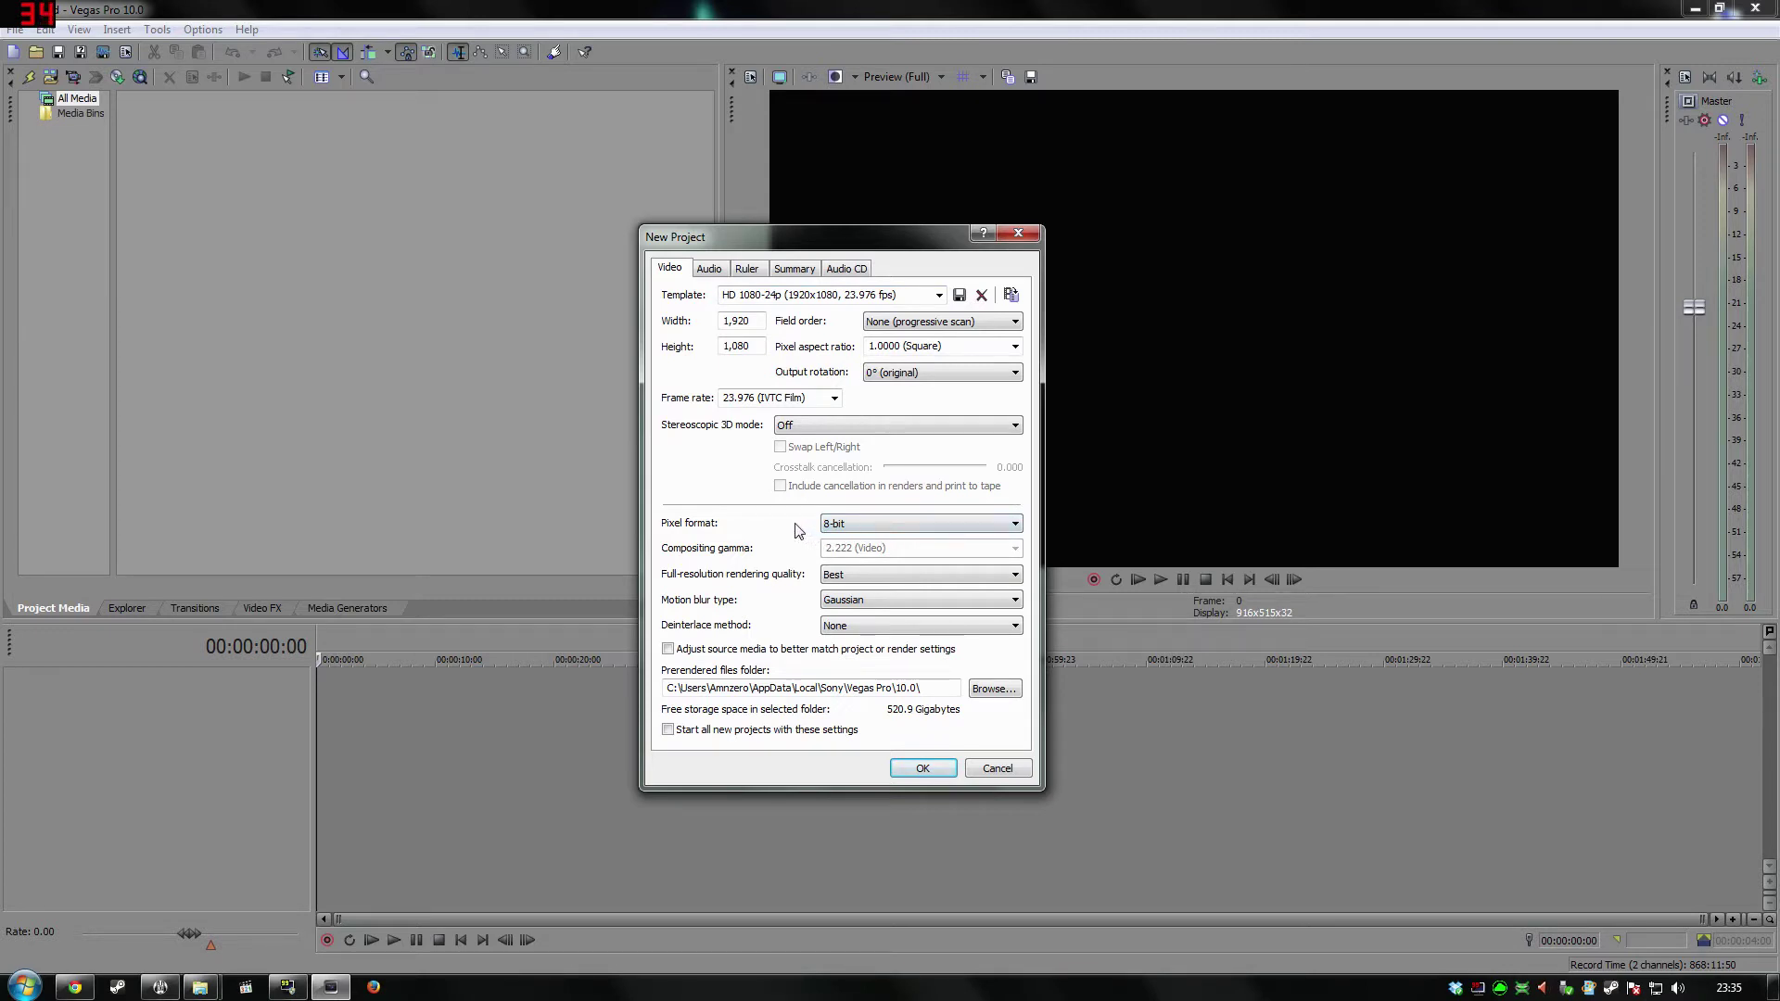
{"action": "left_click", "coordinate": [848, 526]}
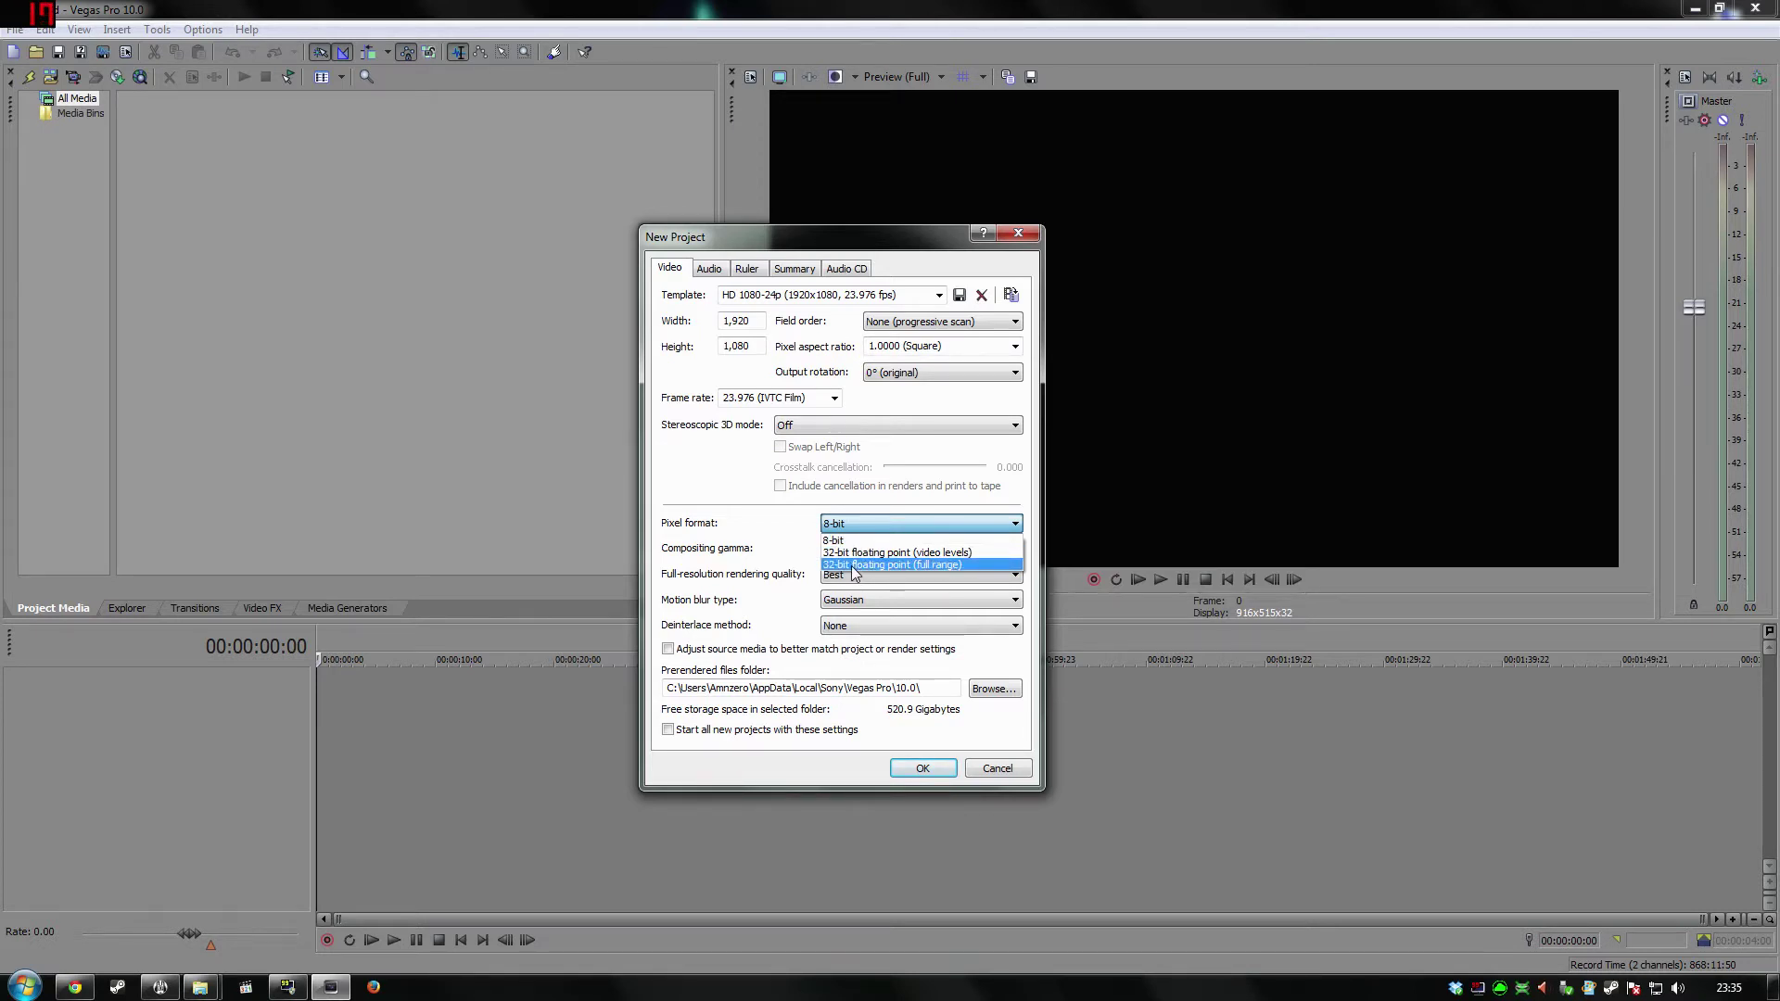
{"action": "left_click", "coordinate": [934, 566]}
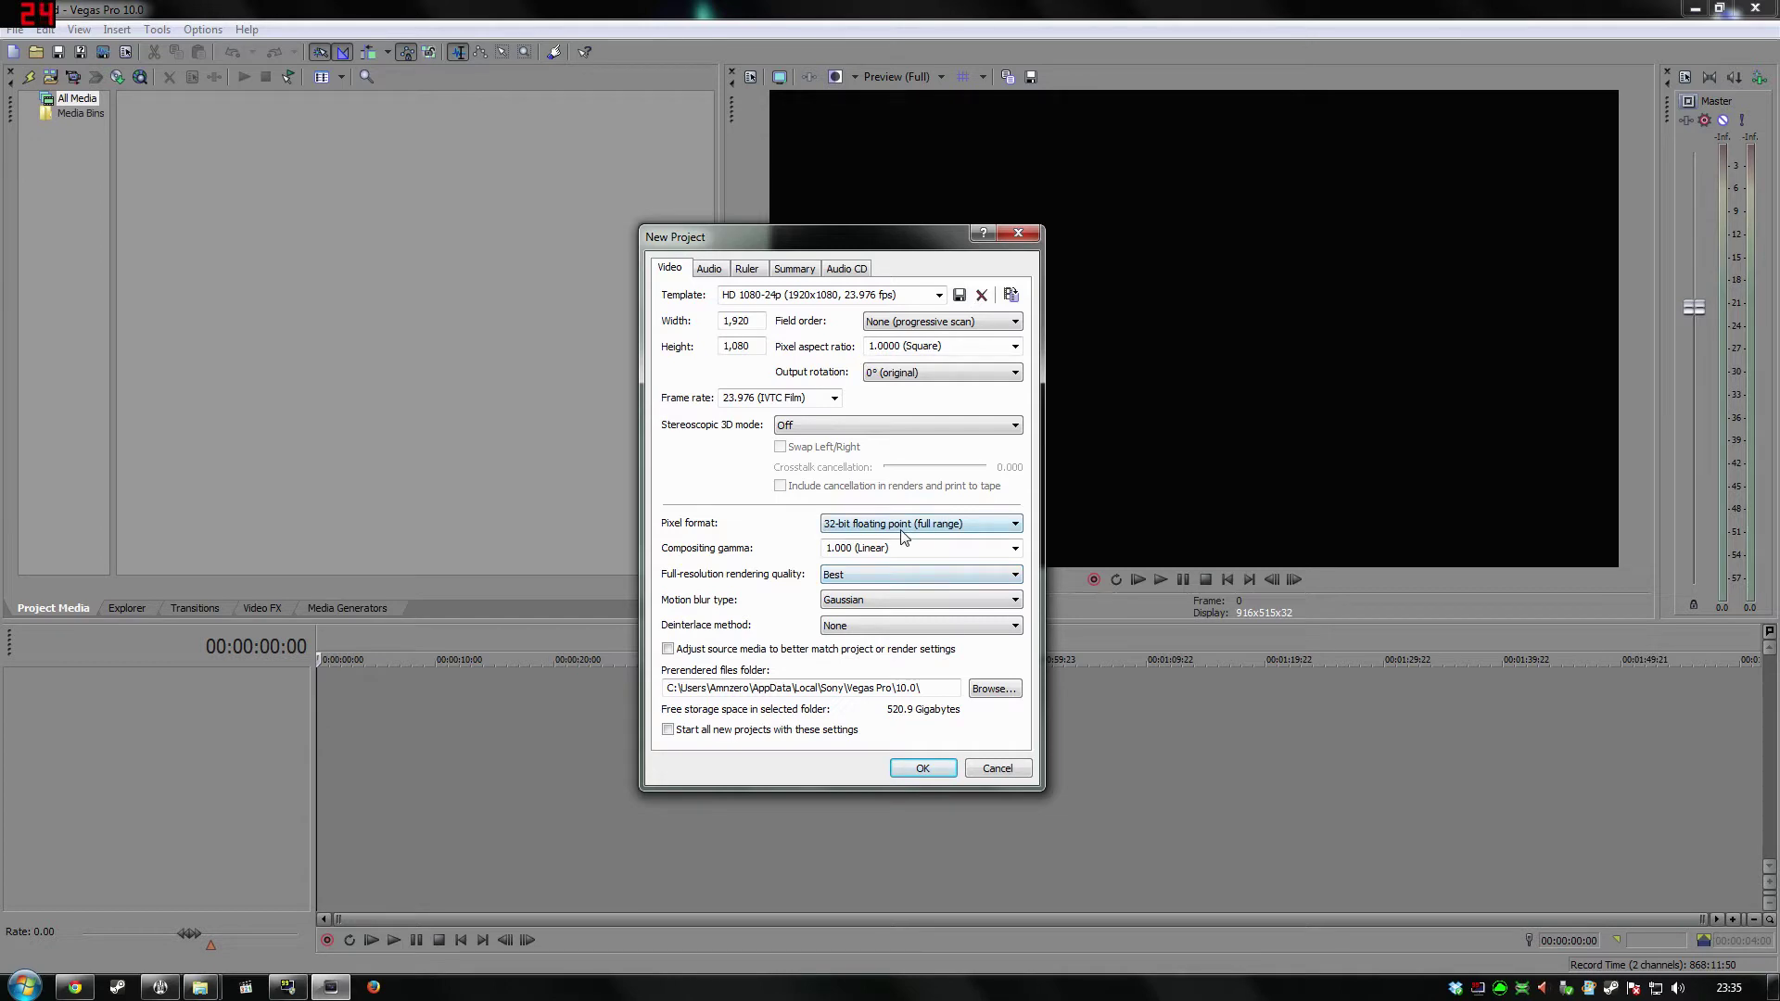
{"action": "left_click", "coordinate": [851, 576]}
{"action": "left_click", "coordinate": [870, 629]}
Set the new project's audio bit depth to 16.
{"action": "left_click", "coordinate": [712, 268]}
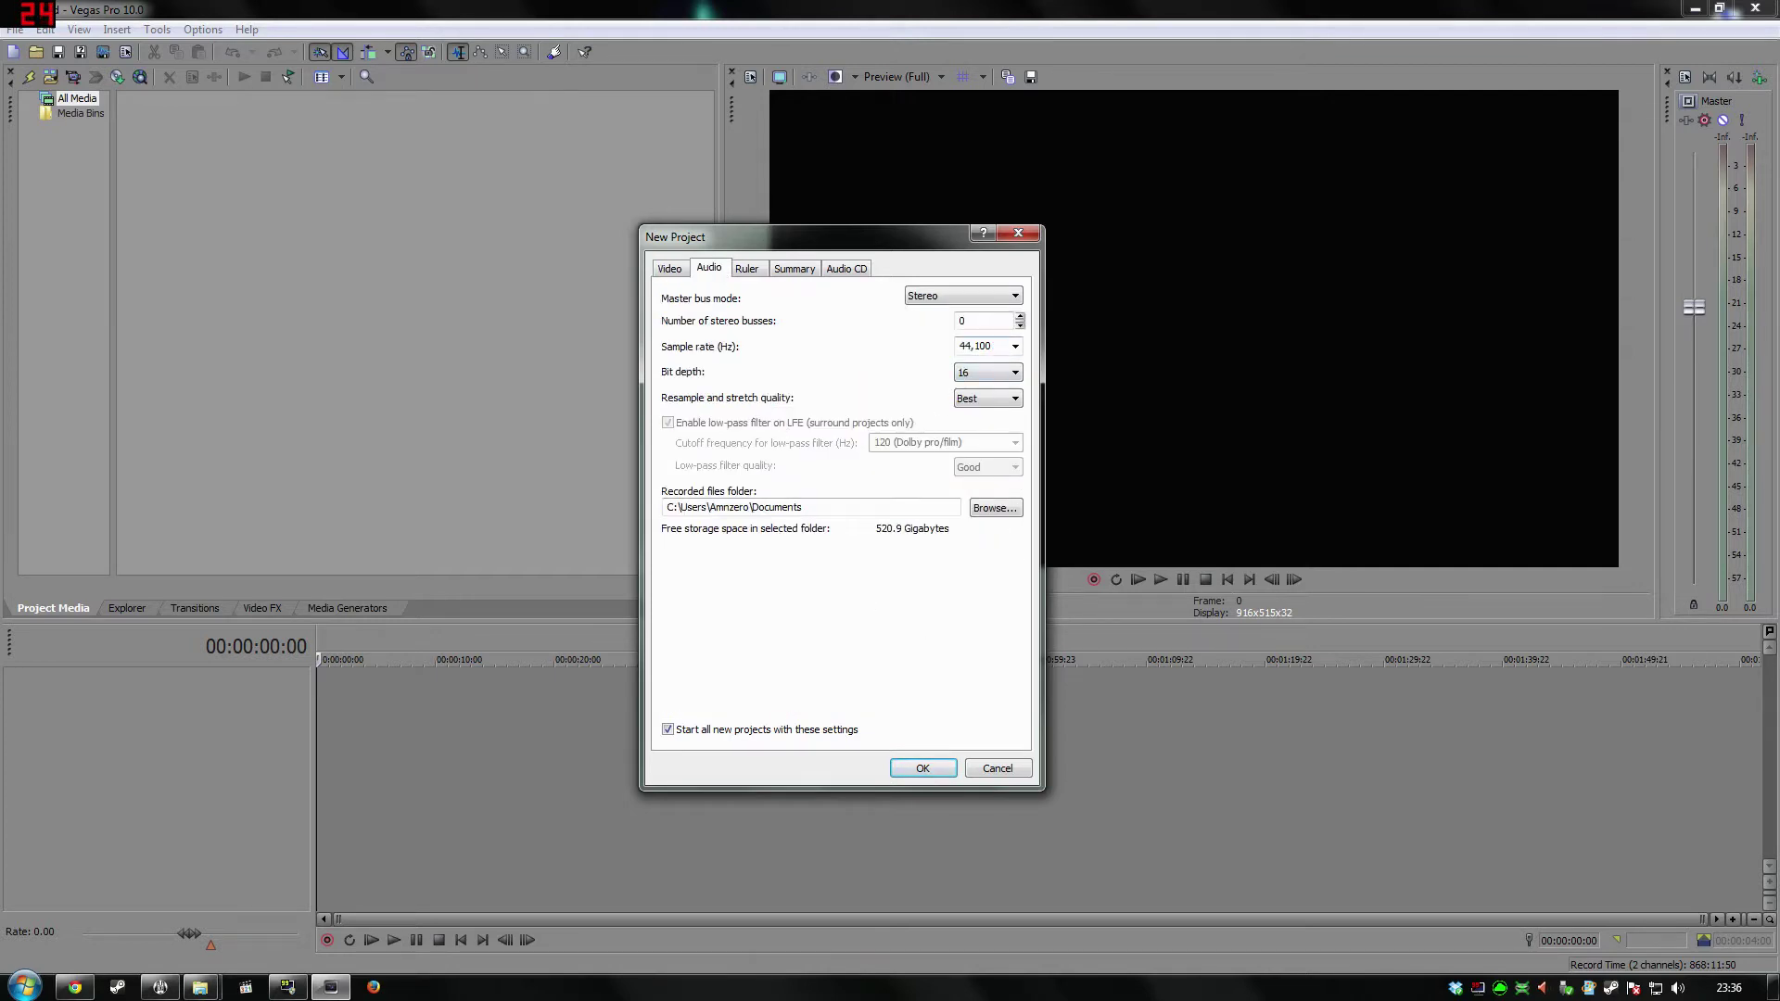
{"action": "left_click", "coordinate": [976, 372]}
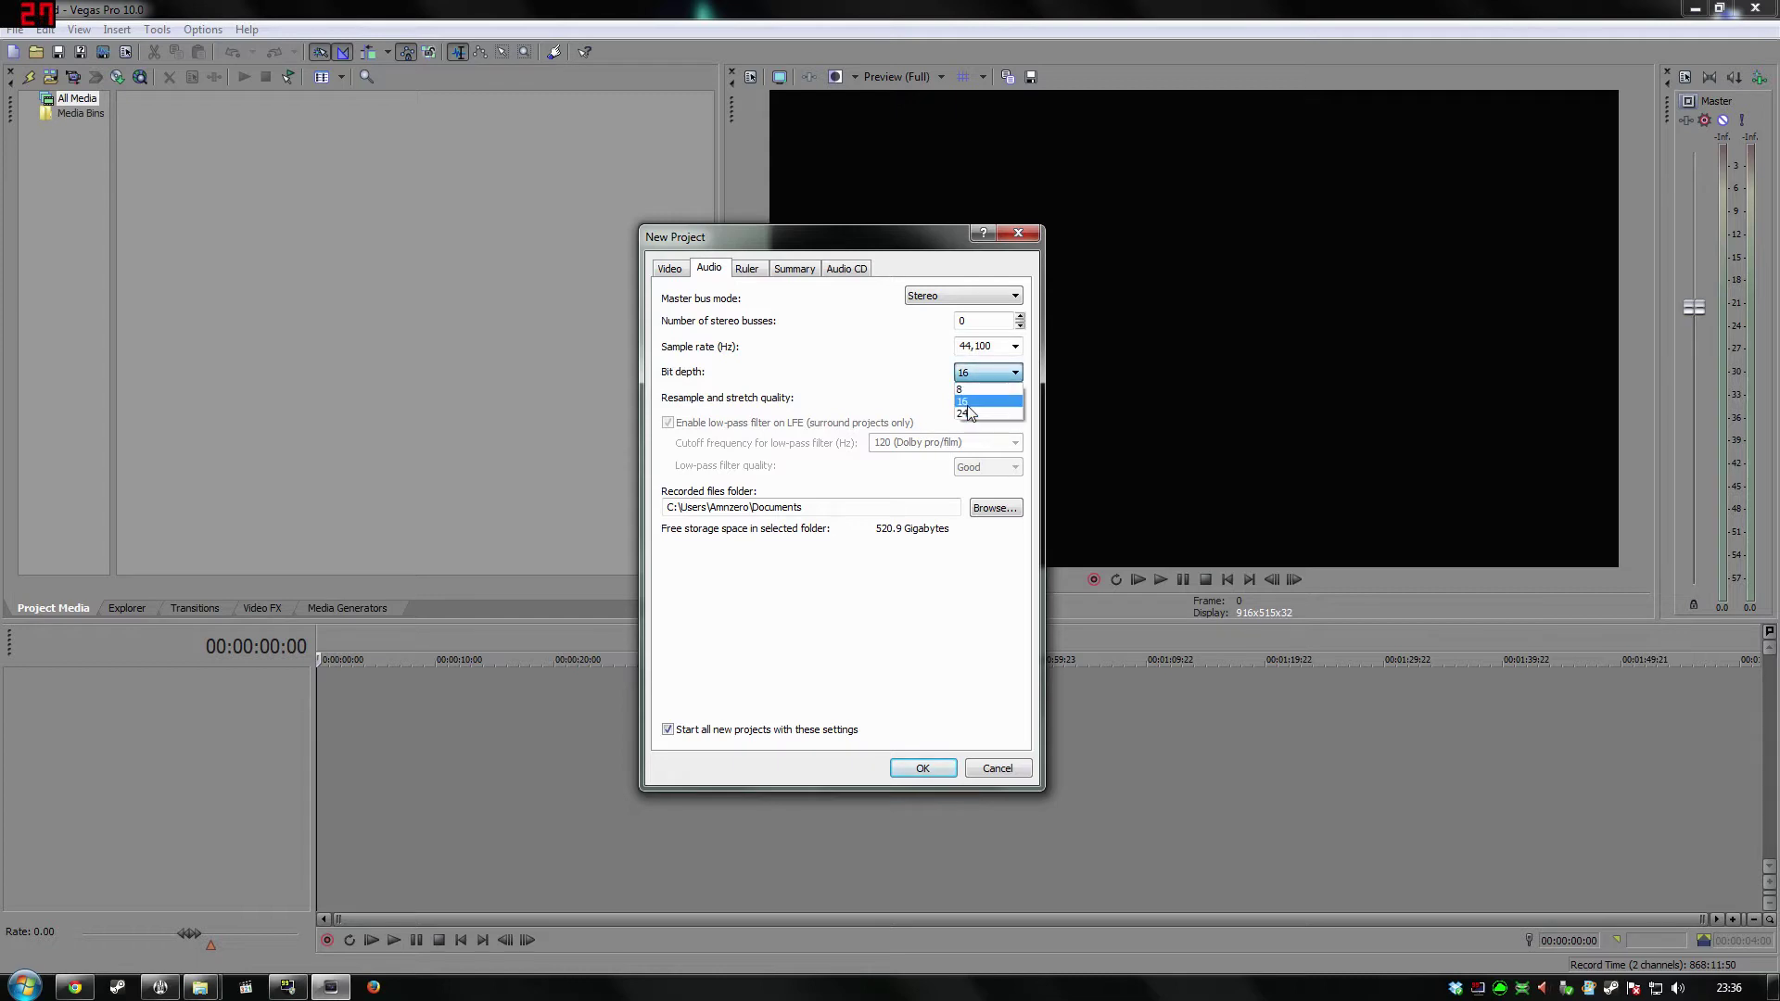
{"action": "left_click", "coordinate": [966, 401]}
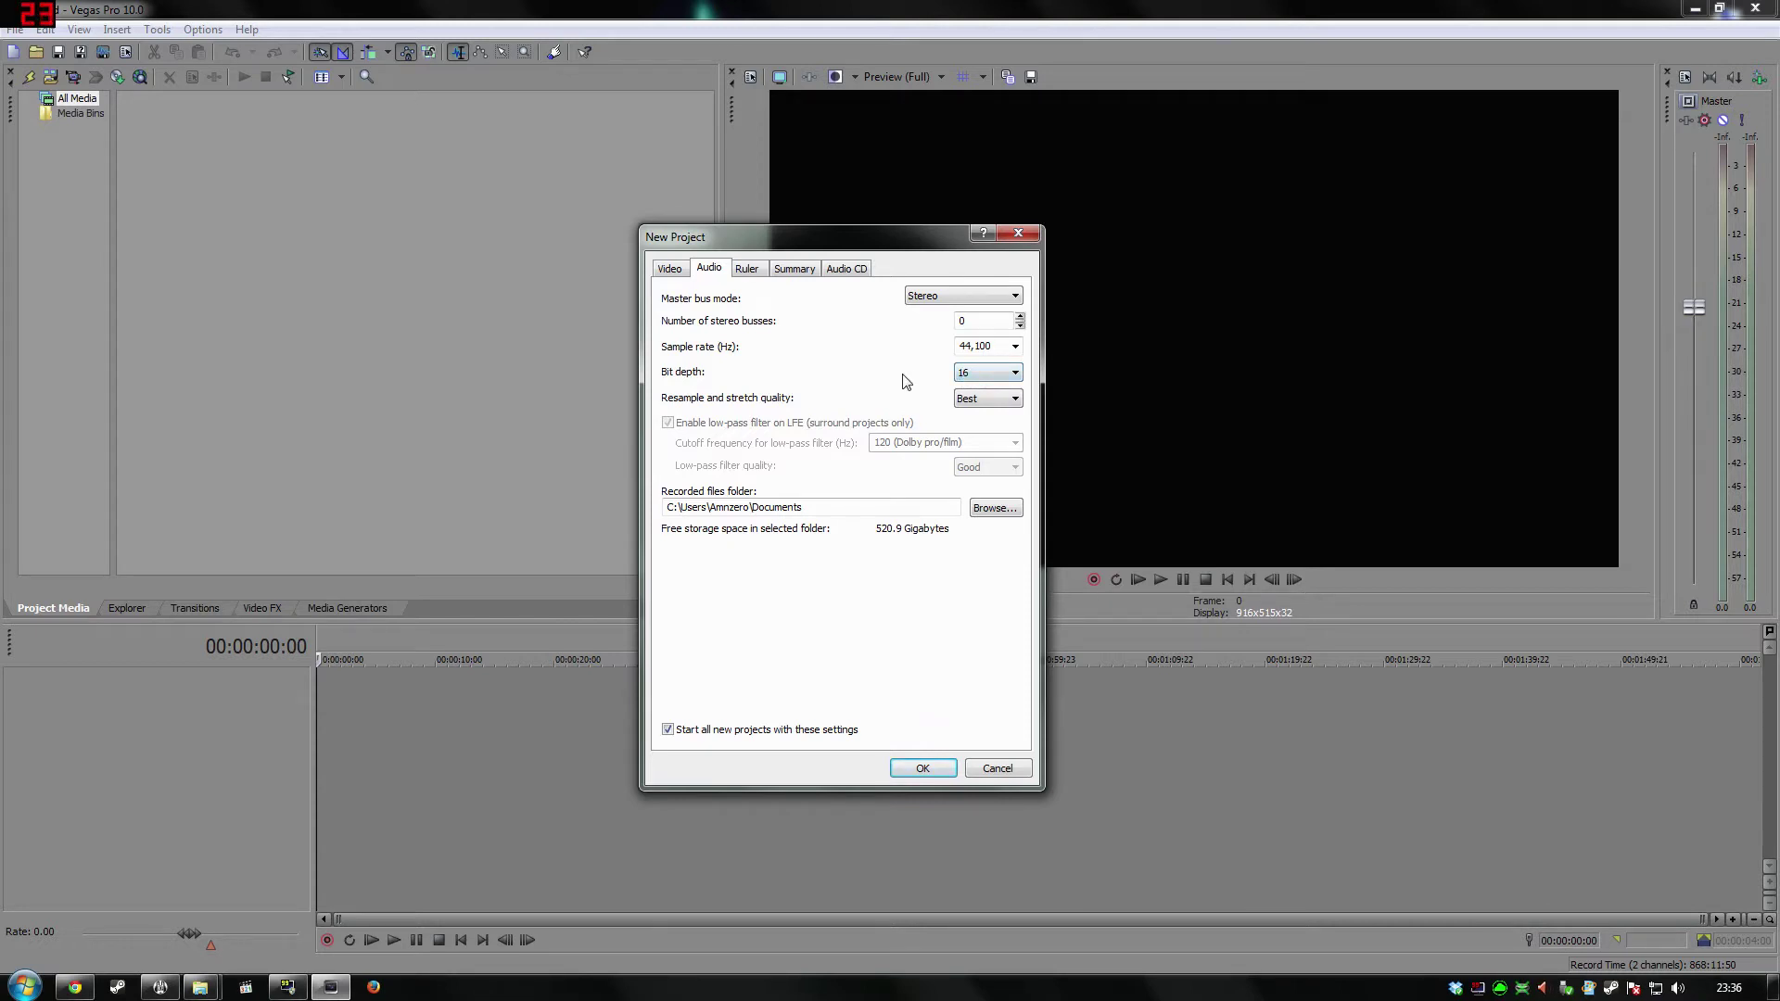
Review the new project's ruler, summary and audio CD settings, and create the project.
{"action": "left_click", "coordinate": [739, 271]}
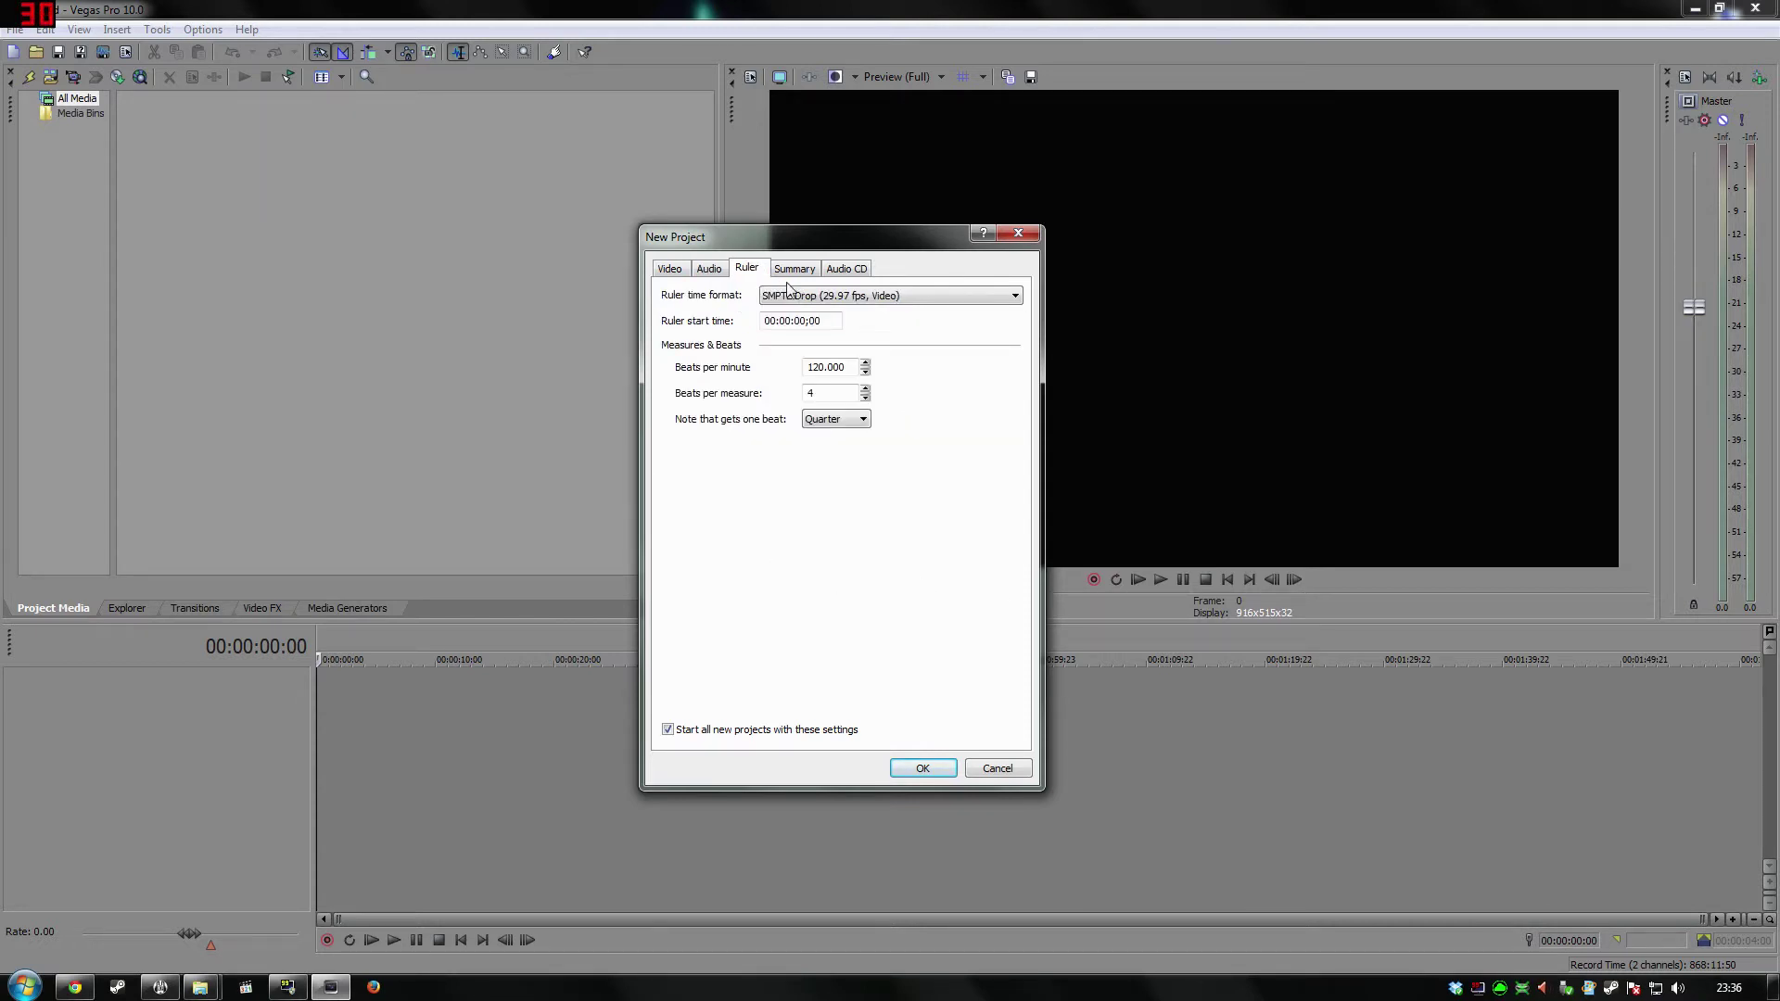
{"action": "left_click", "coordinate": [794, 270]}
{"action": "left_click", "coordinate": [849, 271]}
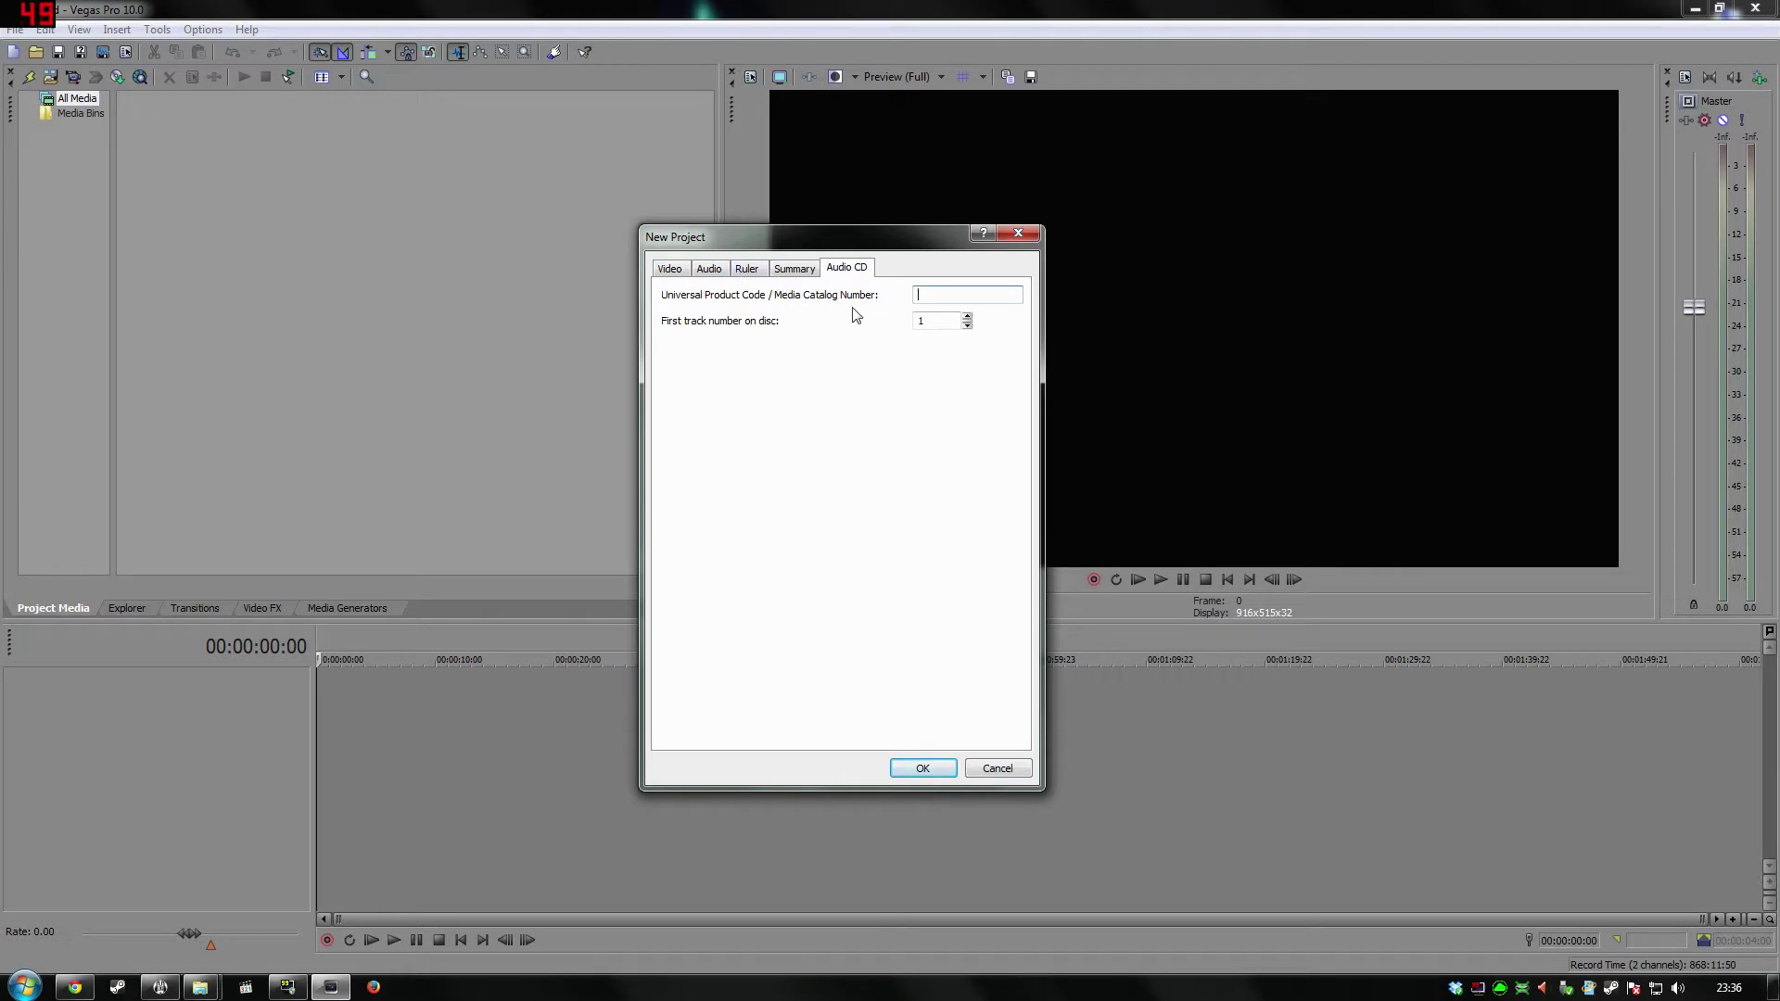
{"action": "left_click", "coordinate": [746, 271]}
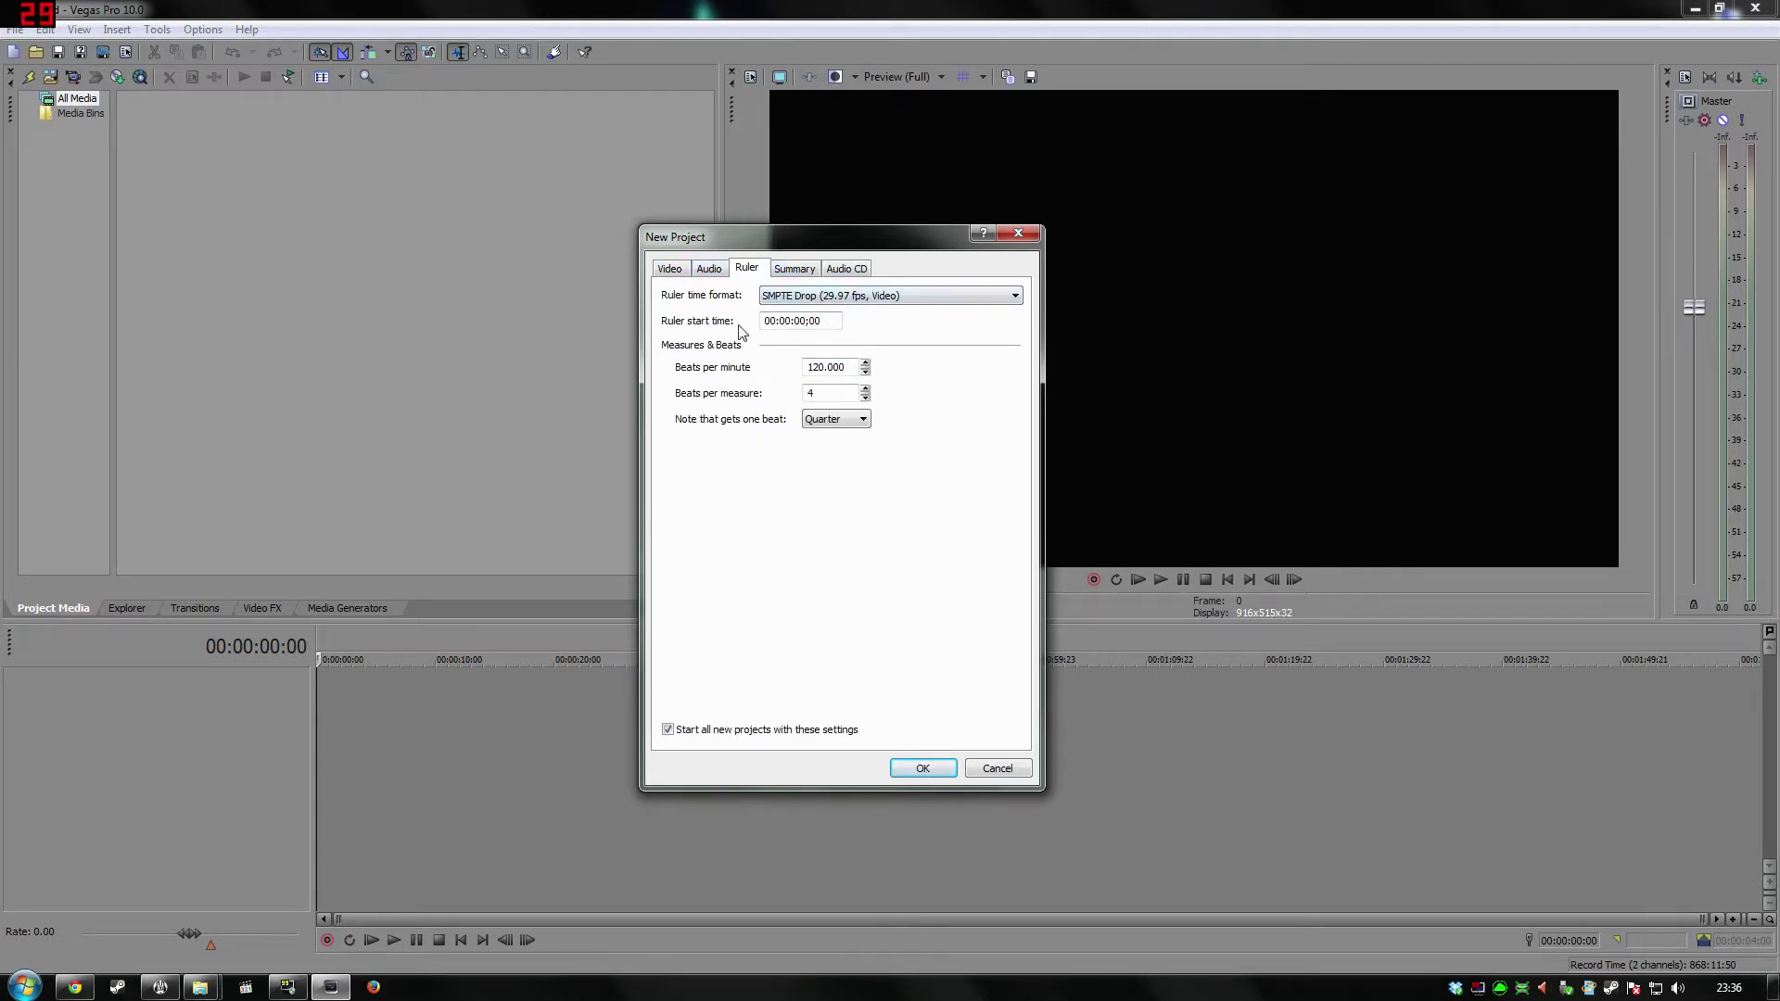
{"action": "left_click", "coordinate": [686, 271]}
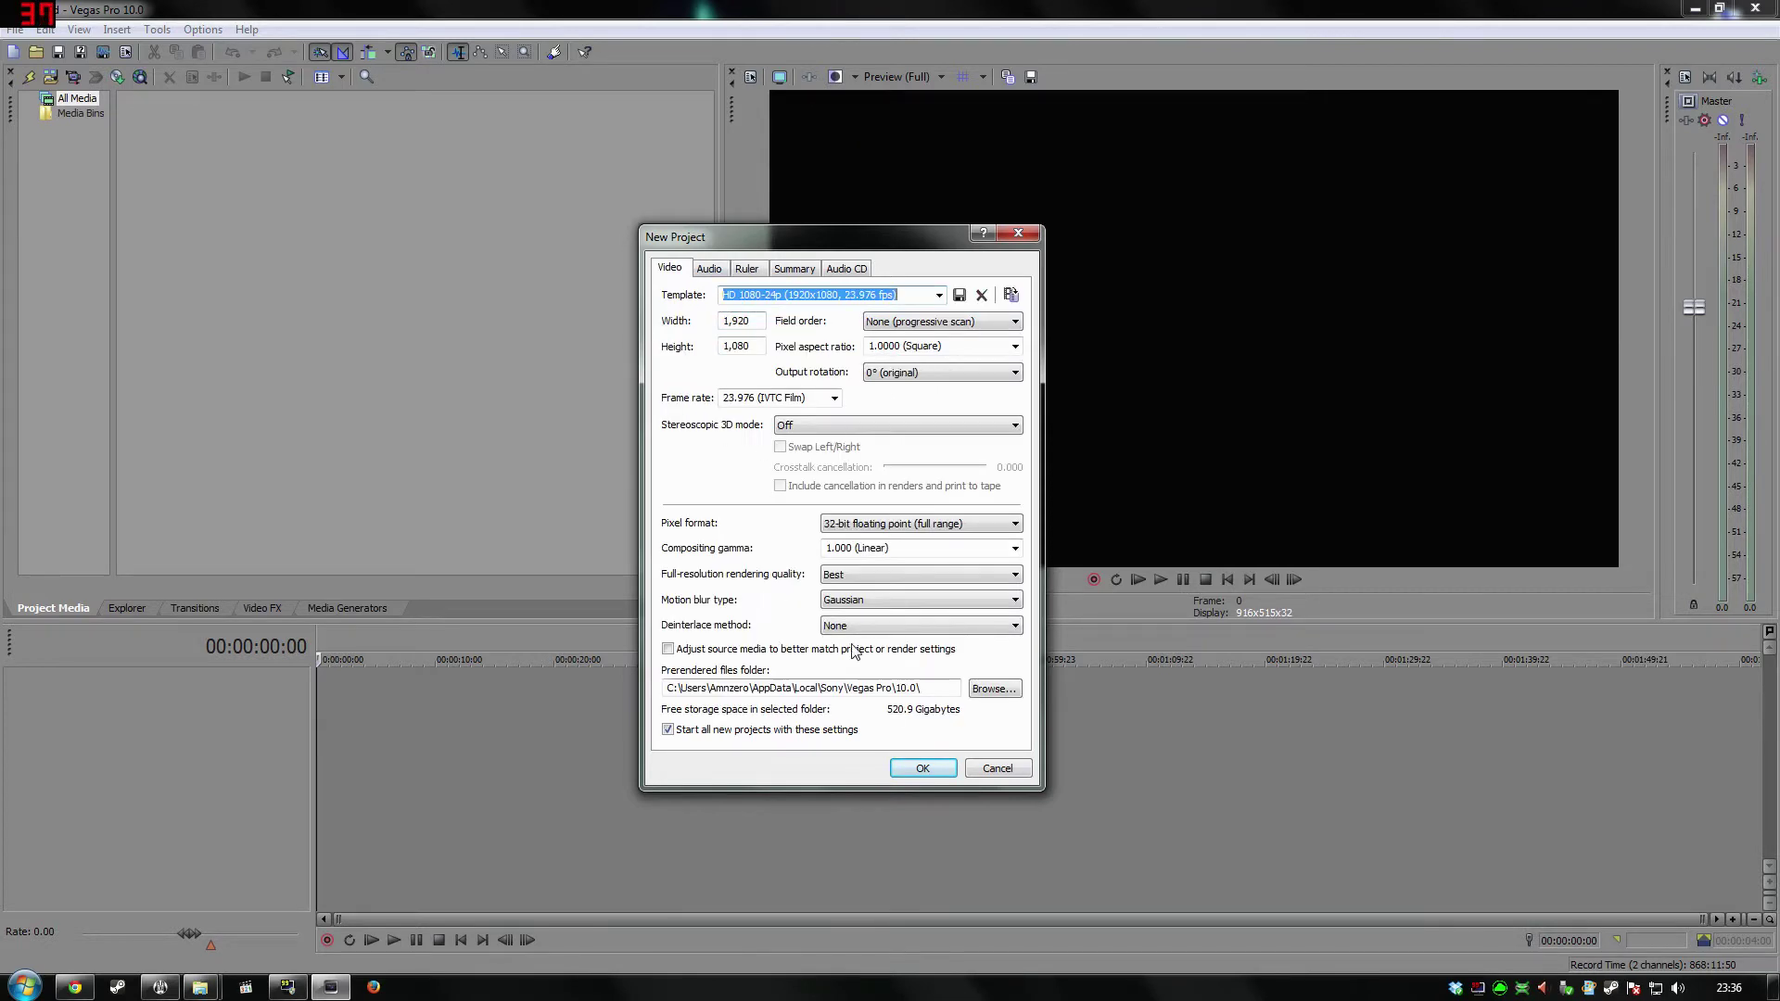
{"action": "left_click", "coordinate": [923, 770]}
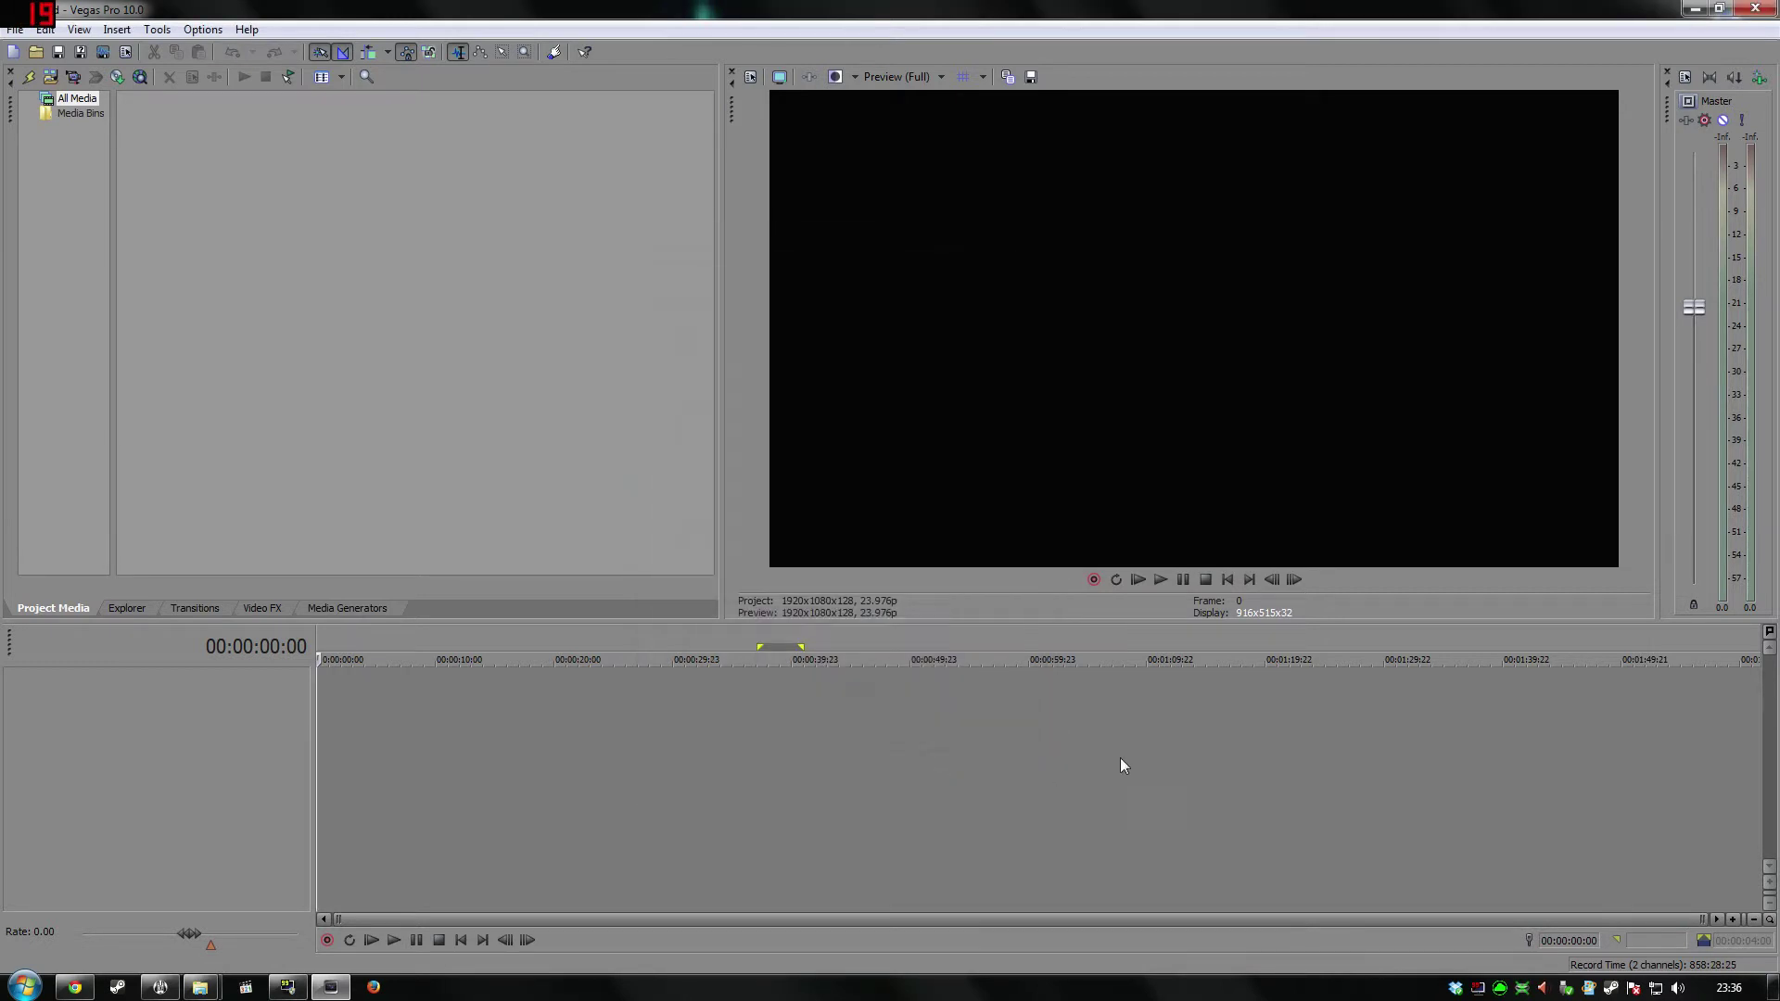
Insert an audio track and a video track into the empty timeline.
{"action": "right_click", "coordinate": [263, 723]}
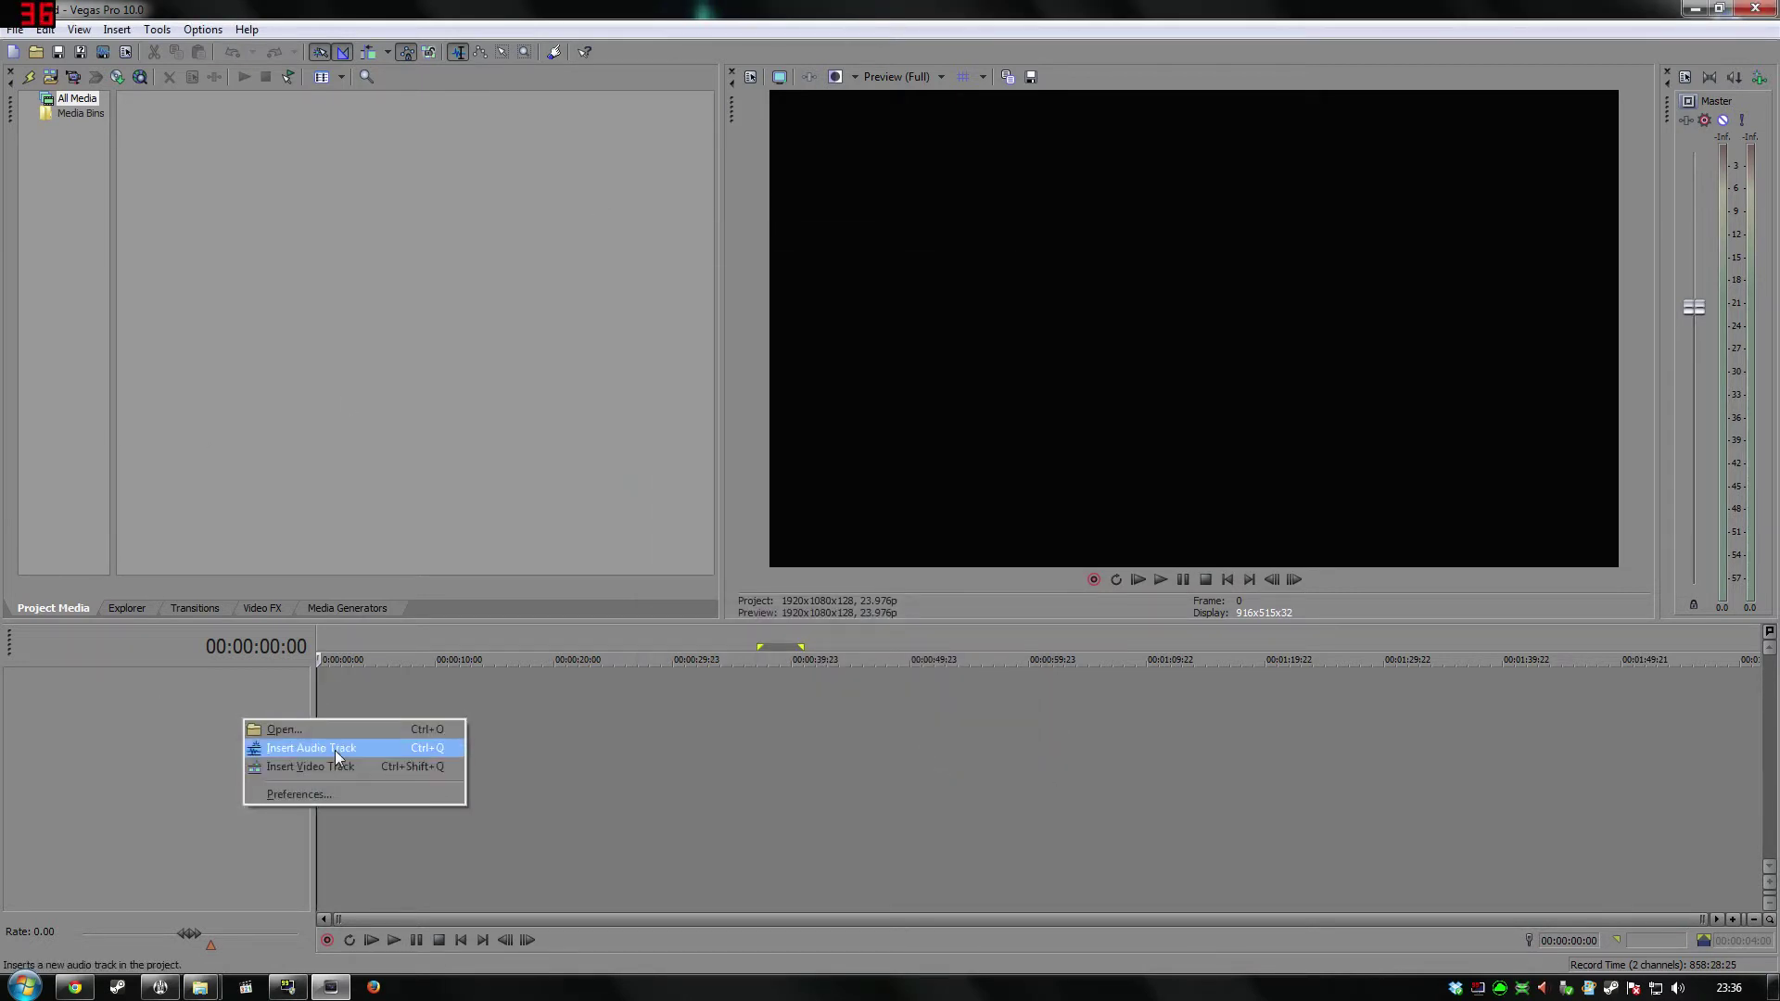
{"action": "left_click", "coordinate": [335, 748]}
{"action": "right_click", "coordinate": [137, 806]}
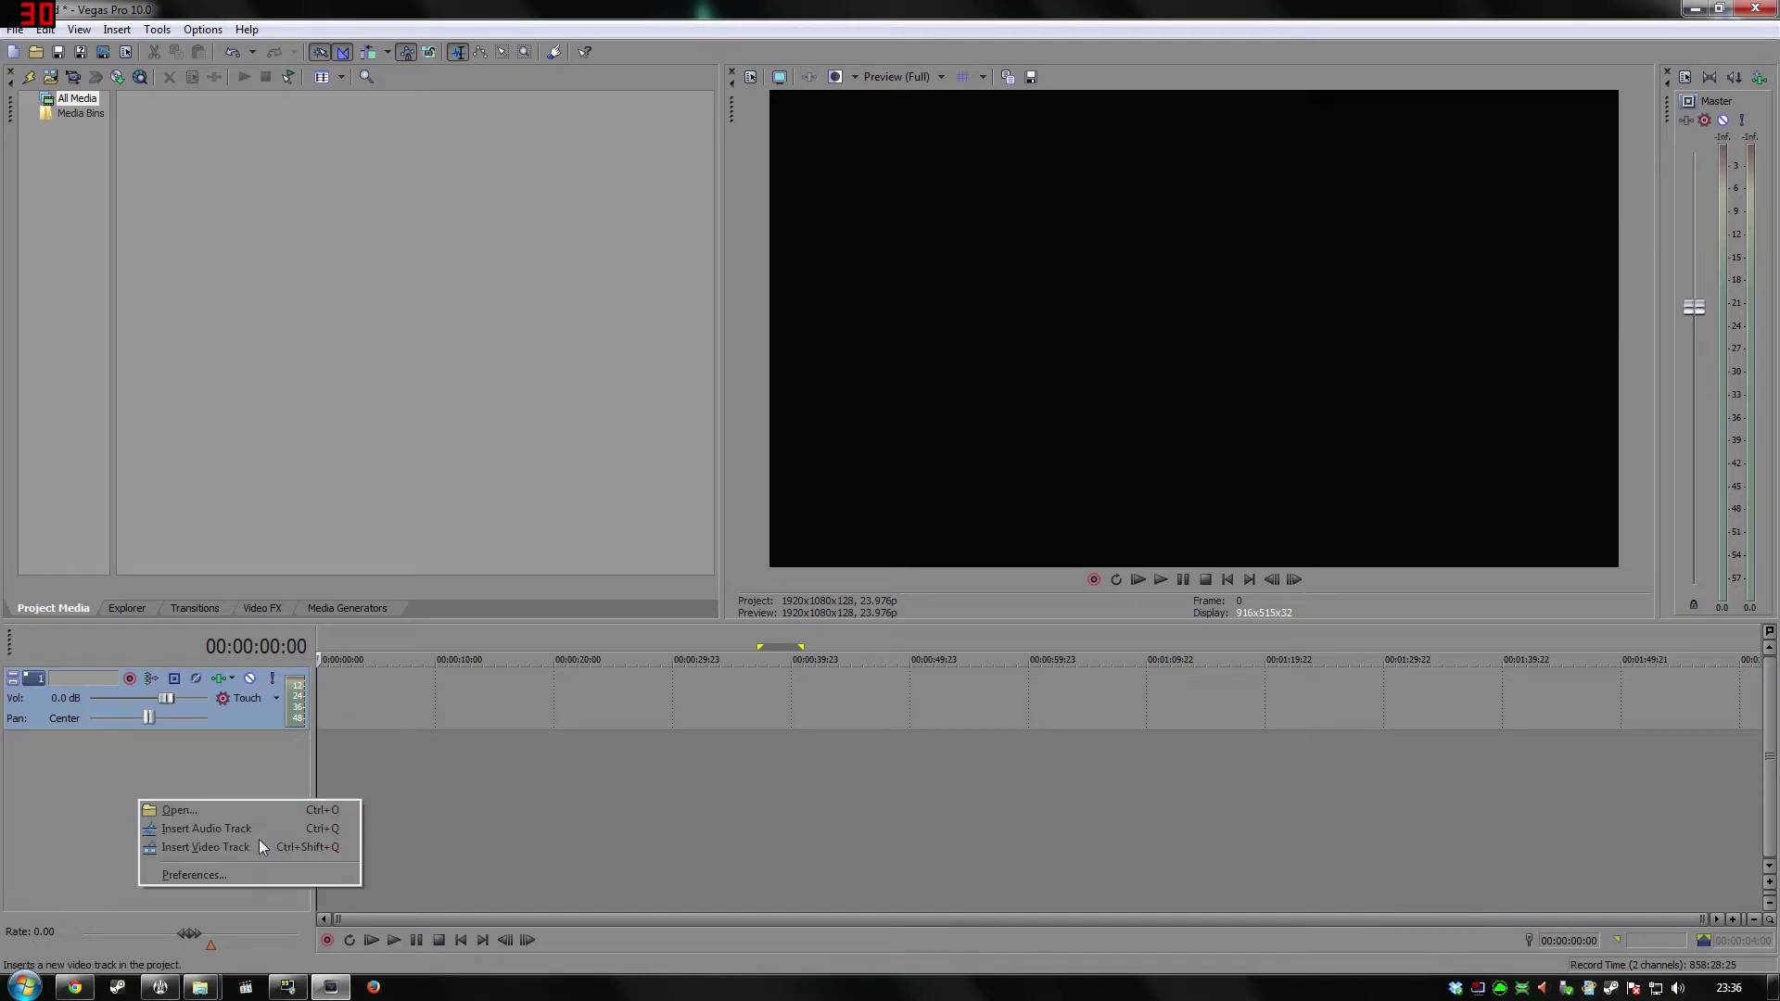
{"action": "left_click", "coordinate": [259, 838]}
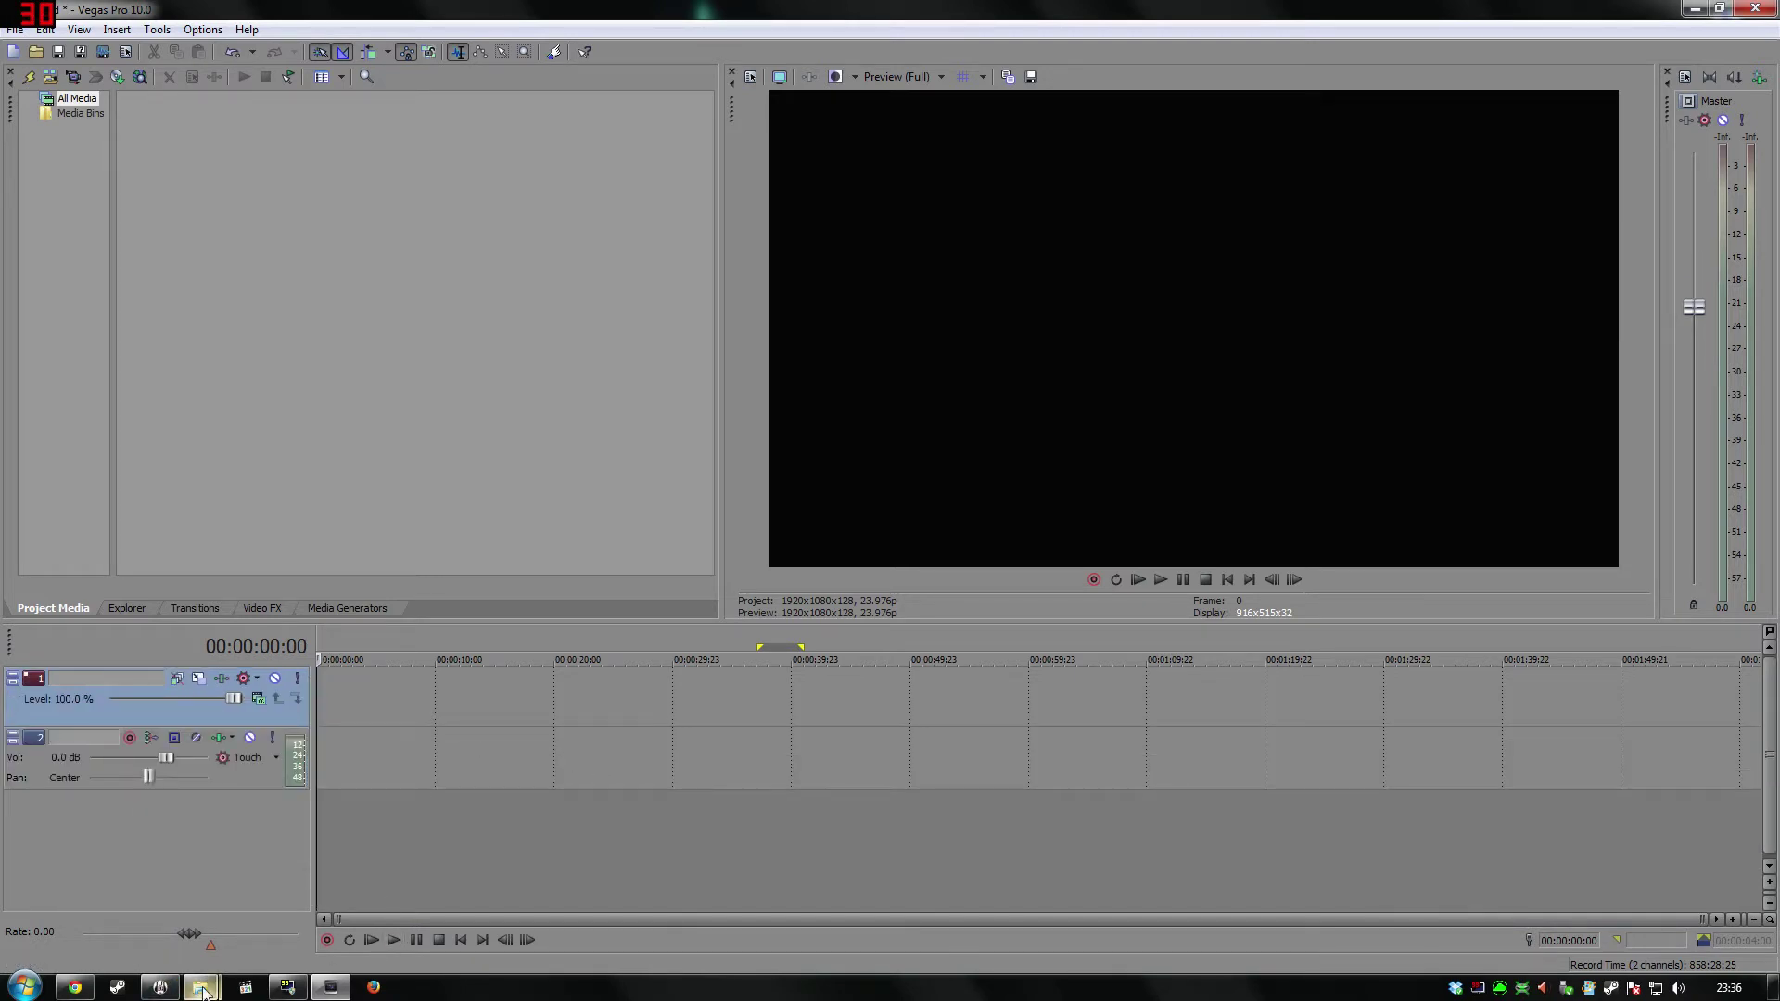
{"action": "mouse_move", "coordinate": [200, 986]}
{"action": "left_click", "coordinate": [153, 939]}
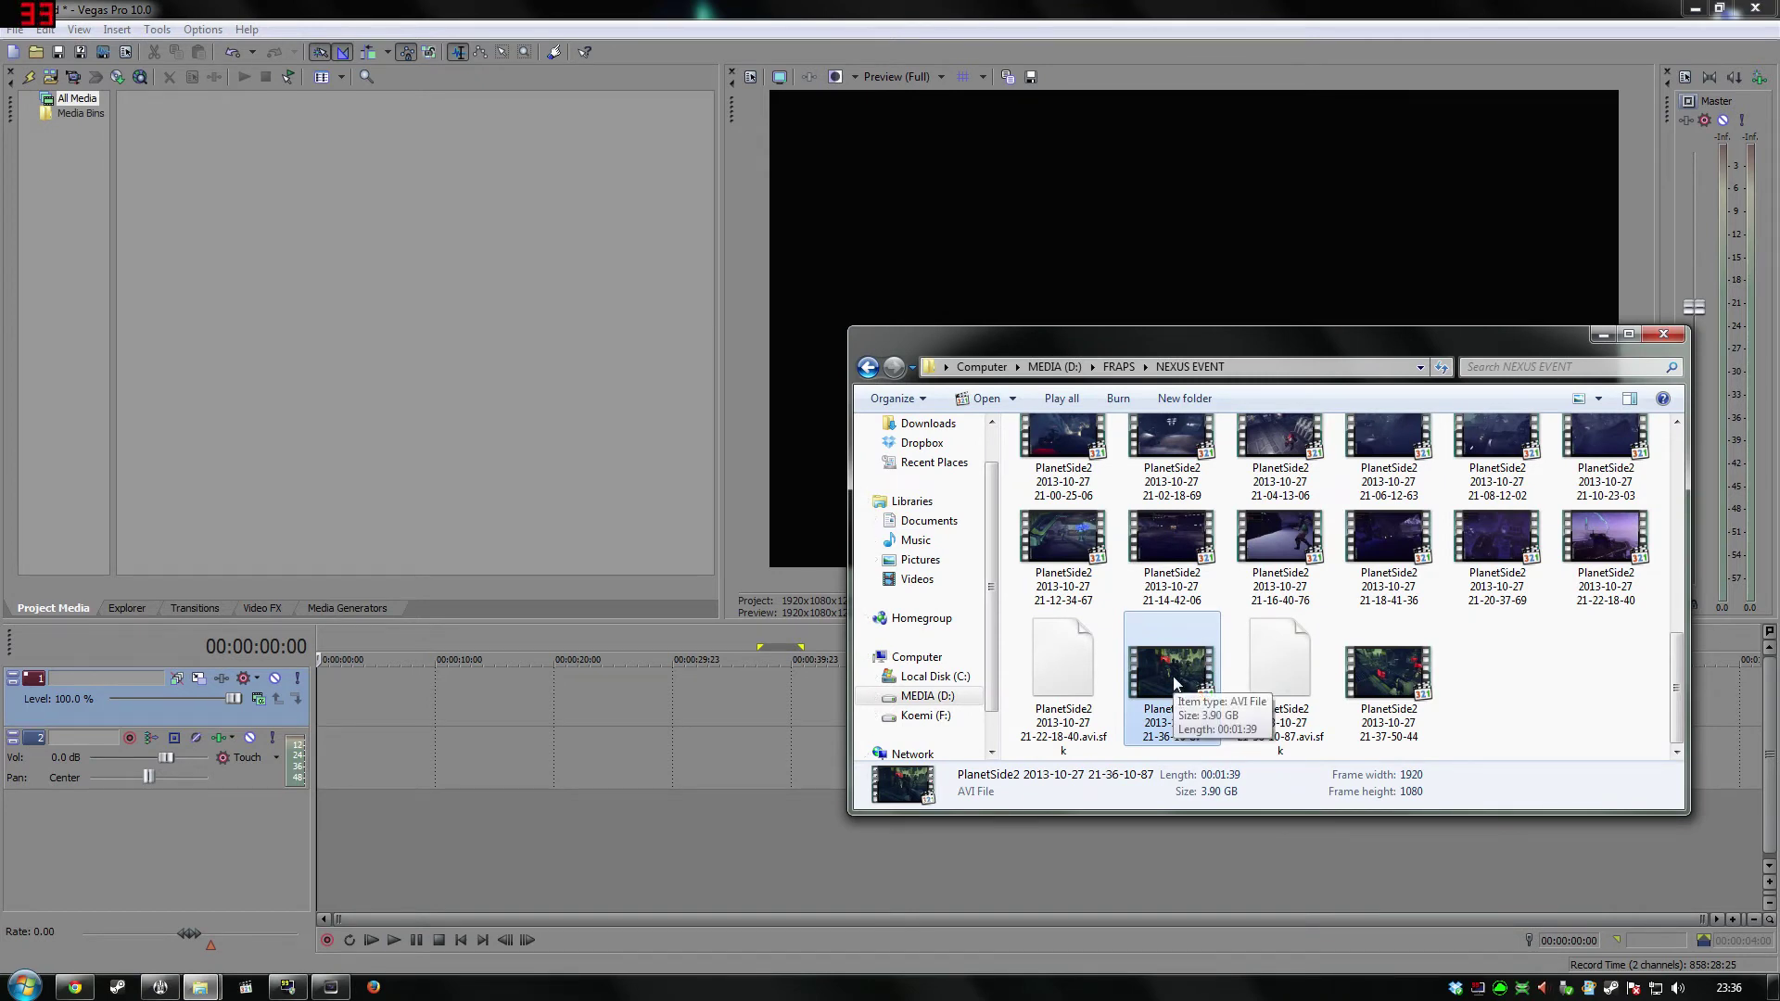
{"action": "left_click_drag", "start_coordinate": [1174, 683], "coordinate": [330, 726]}
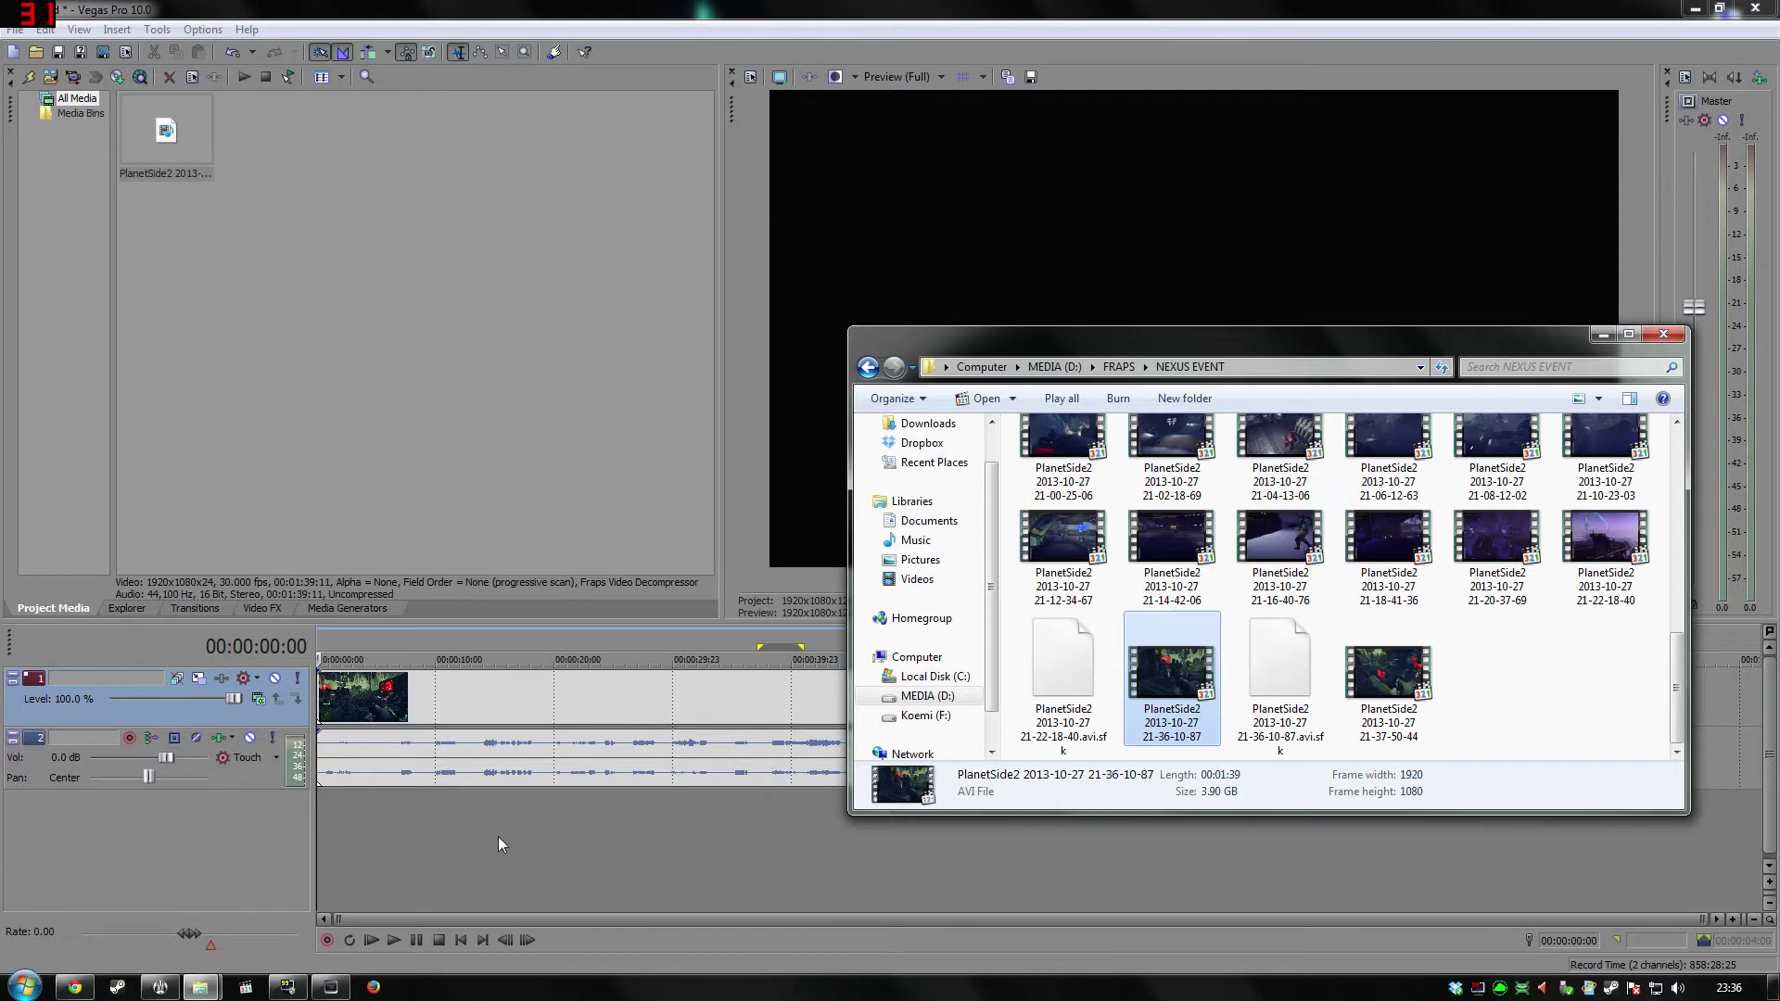
Play the clip from about 26 and 36 seconds, and park the playhead at 00:00:33:03.
{"action": "left_click", "coordinate": [632, 842]}
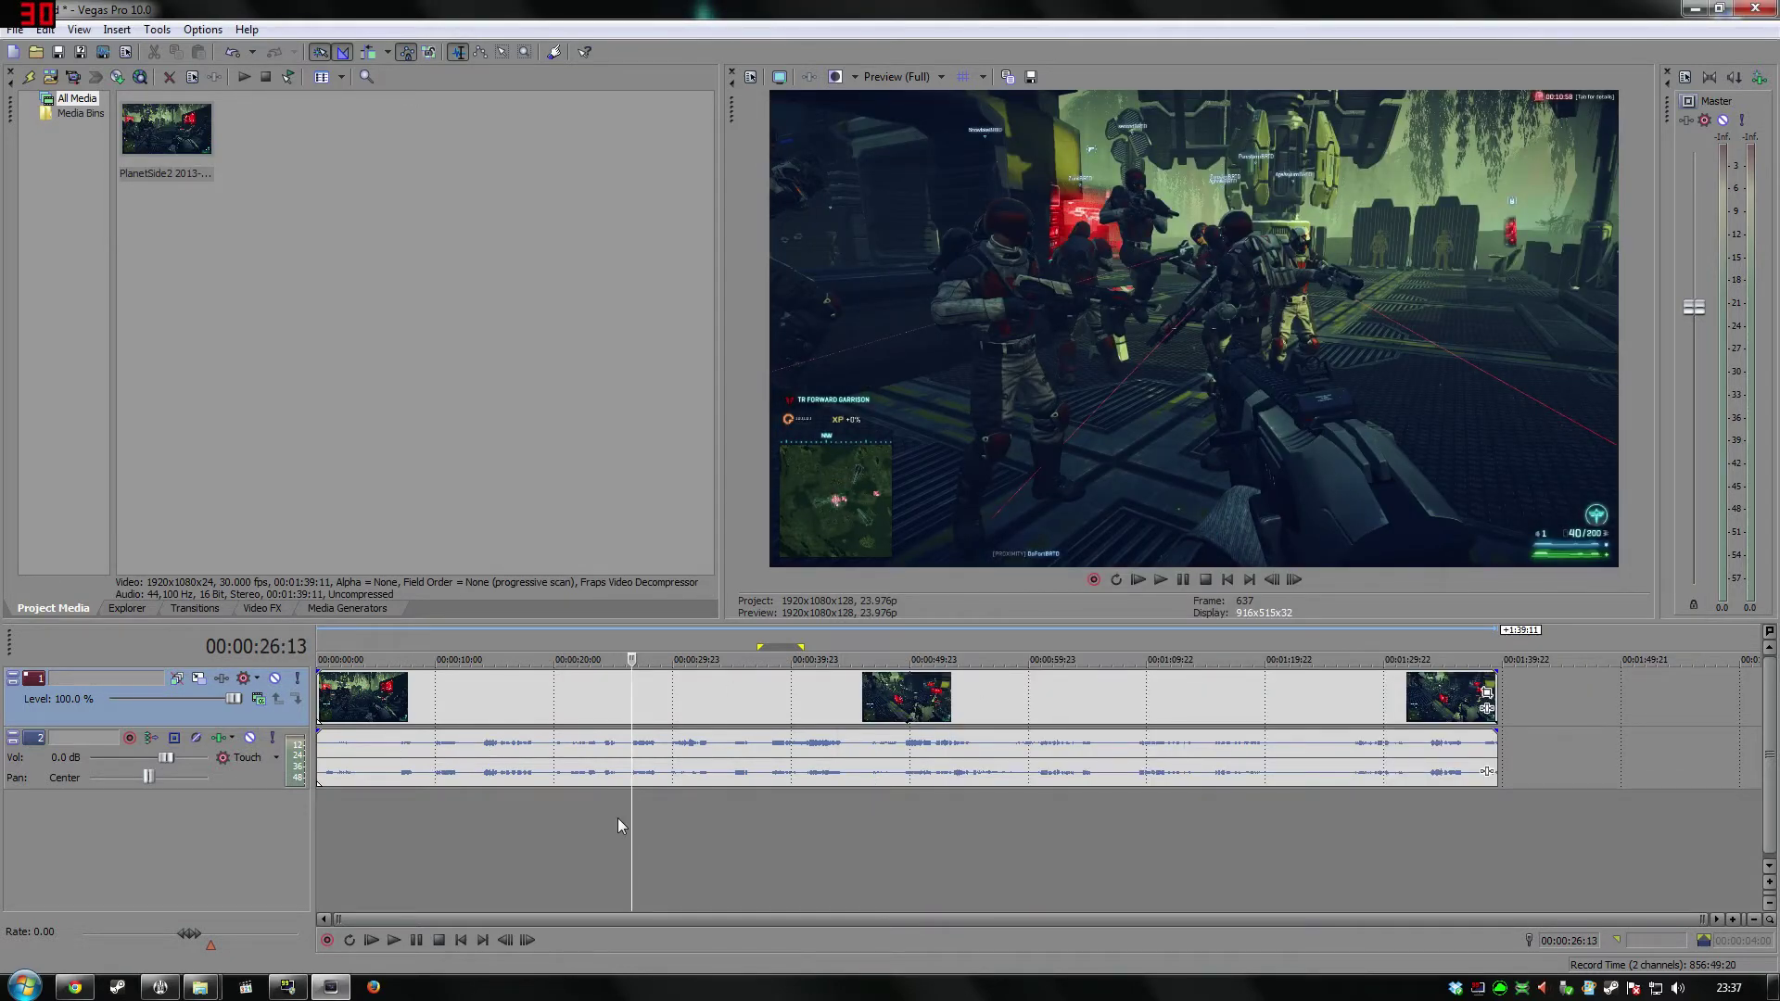
{"action": "key", "text": "space"}
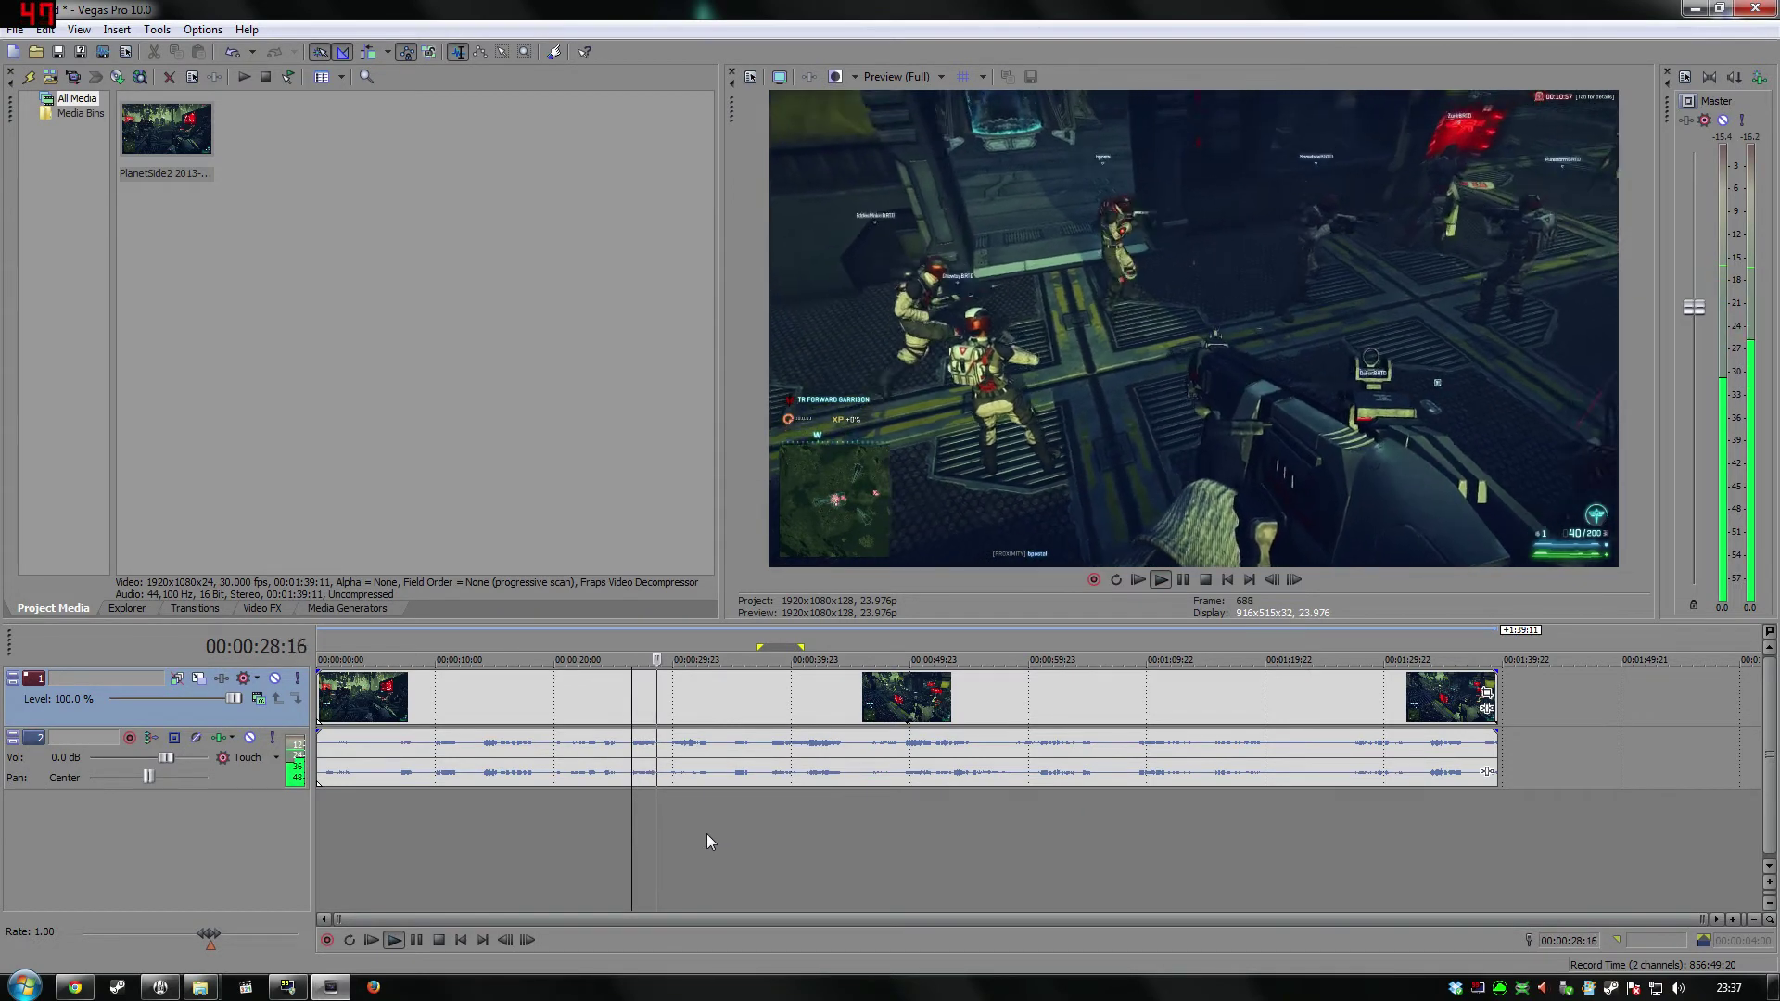
{"action": "key", "text": "space"}
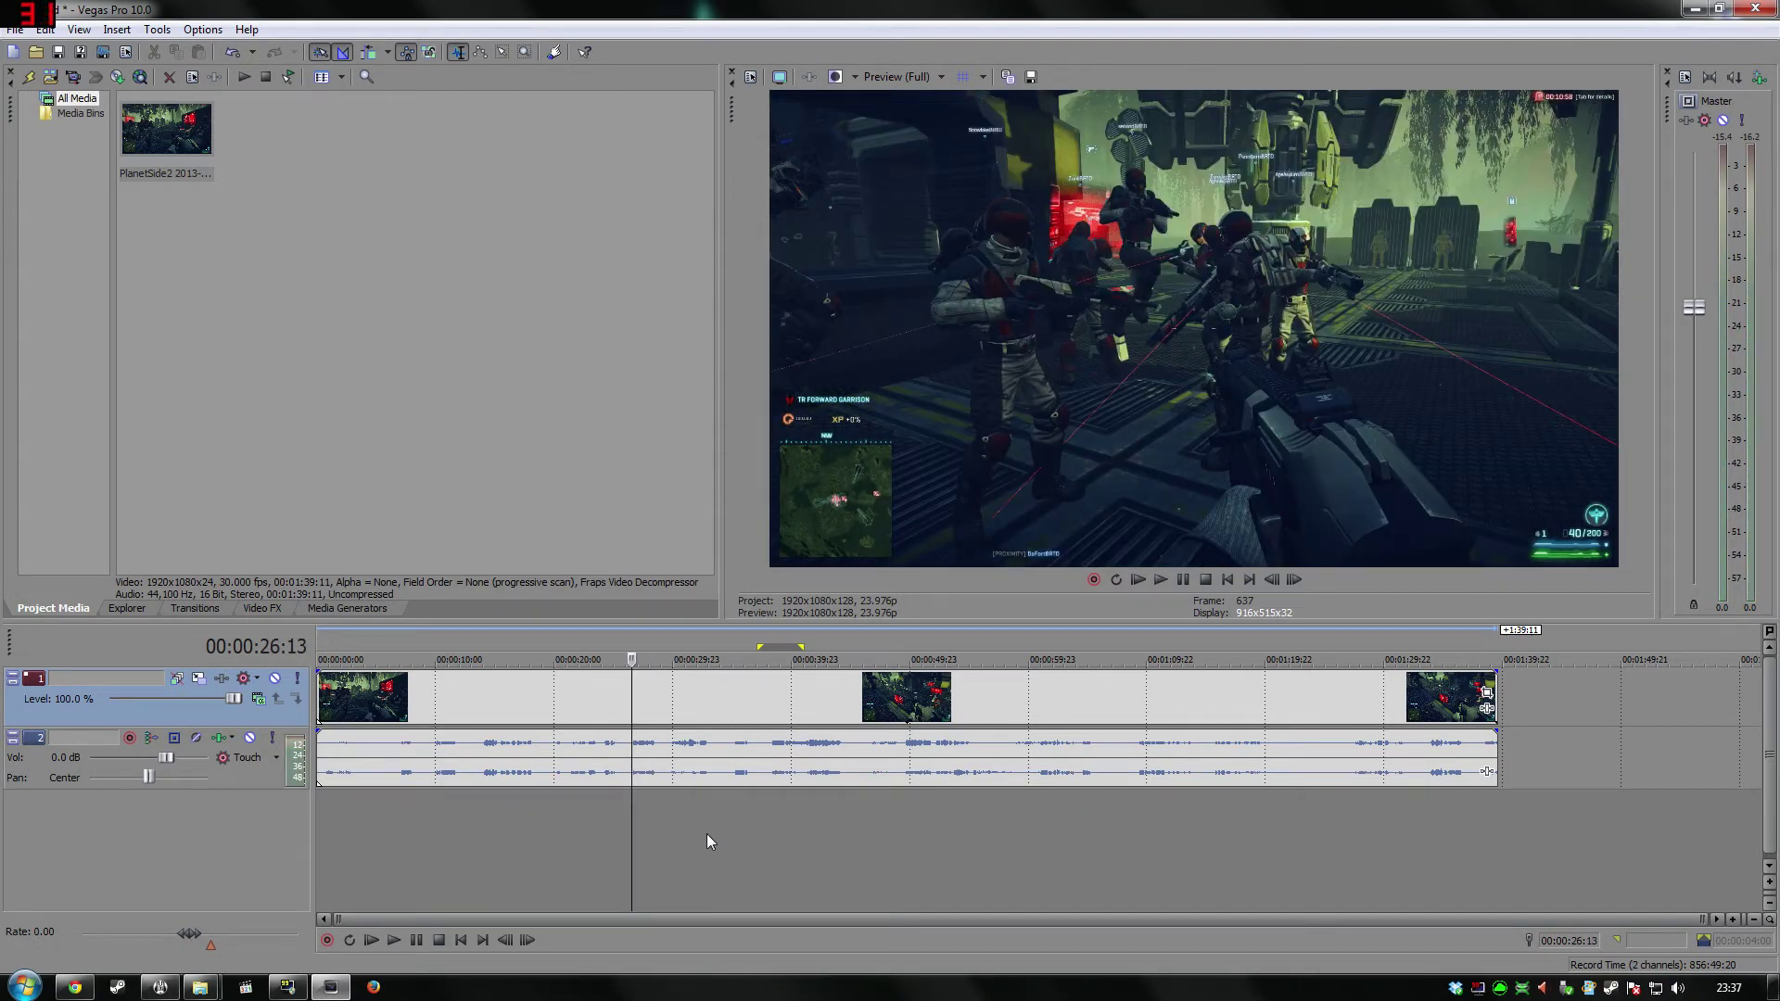
{"action": "key", "text": "space"}
{"action": "key", "text": "space"}
{"action": "left_click", "coordinate": [629, 765]}
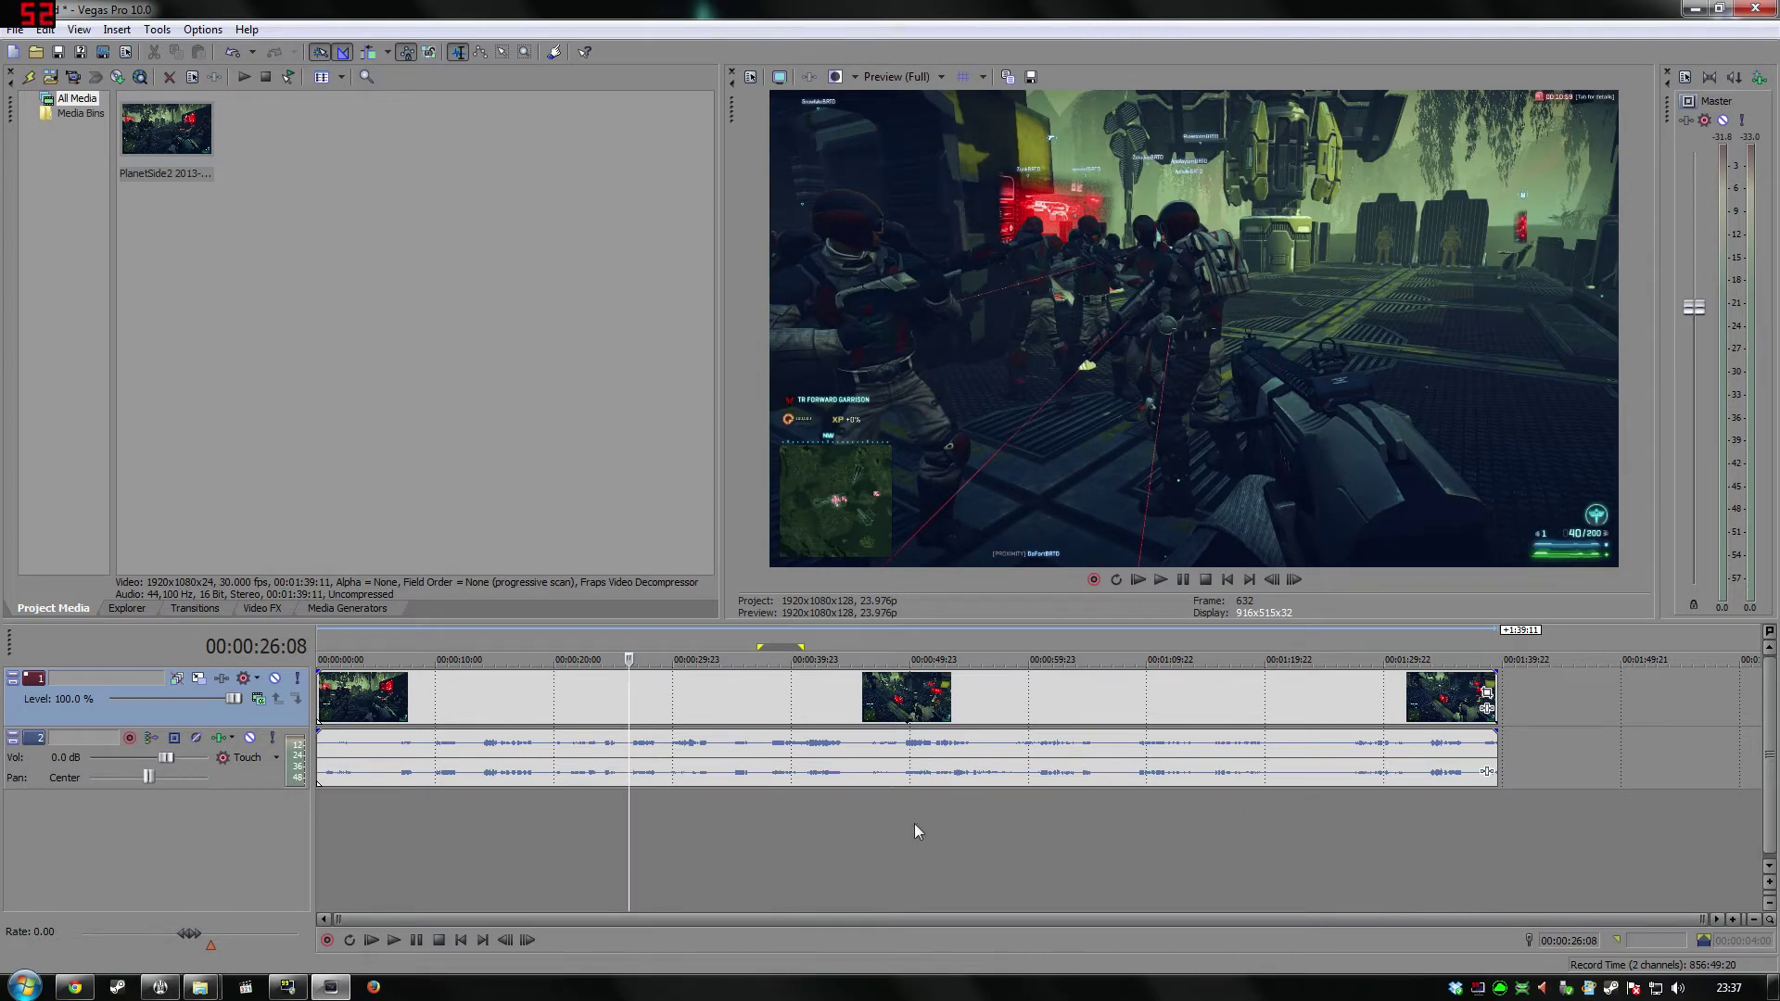
{"action": "left_click", "coordinate": [749, 857]}
{"action": "key", "text": "space"}
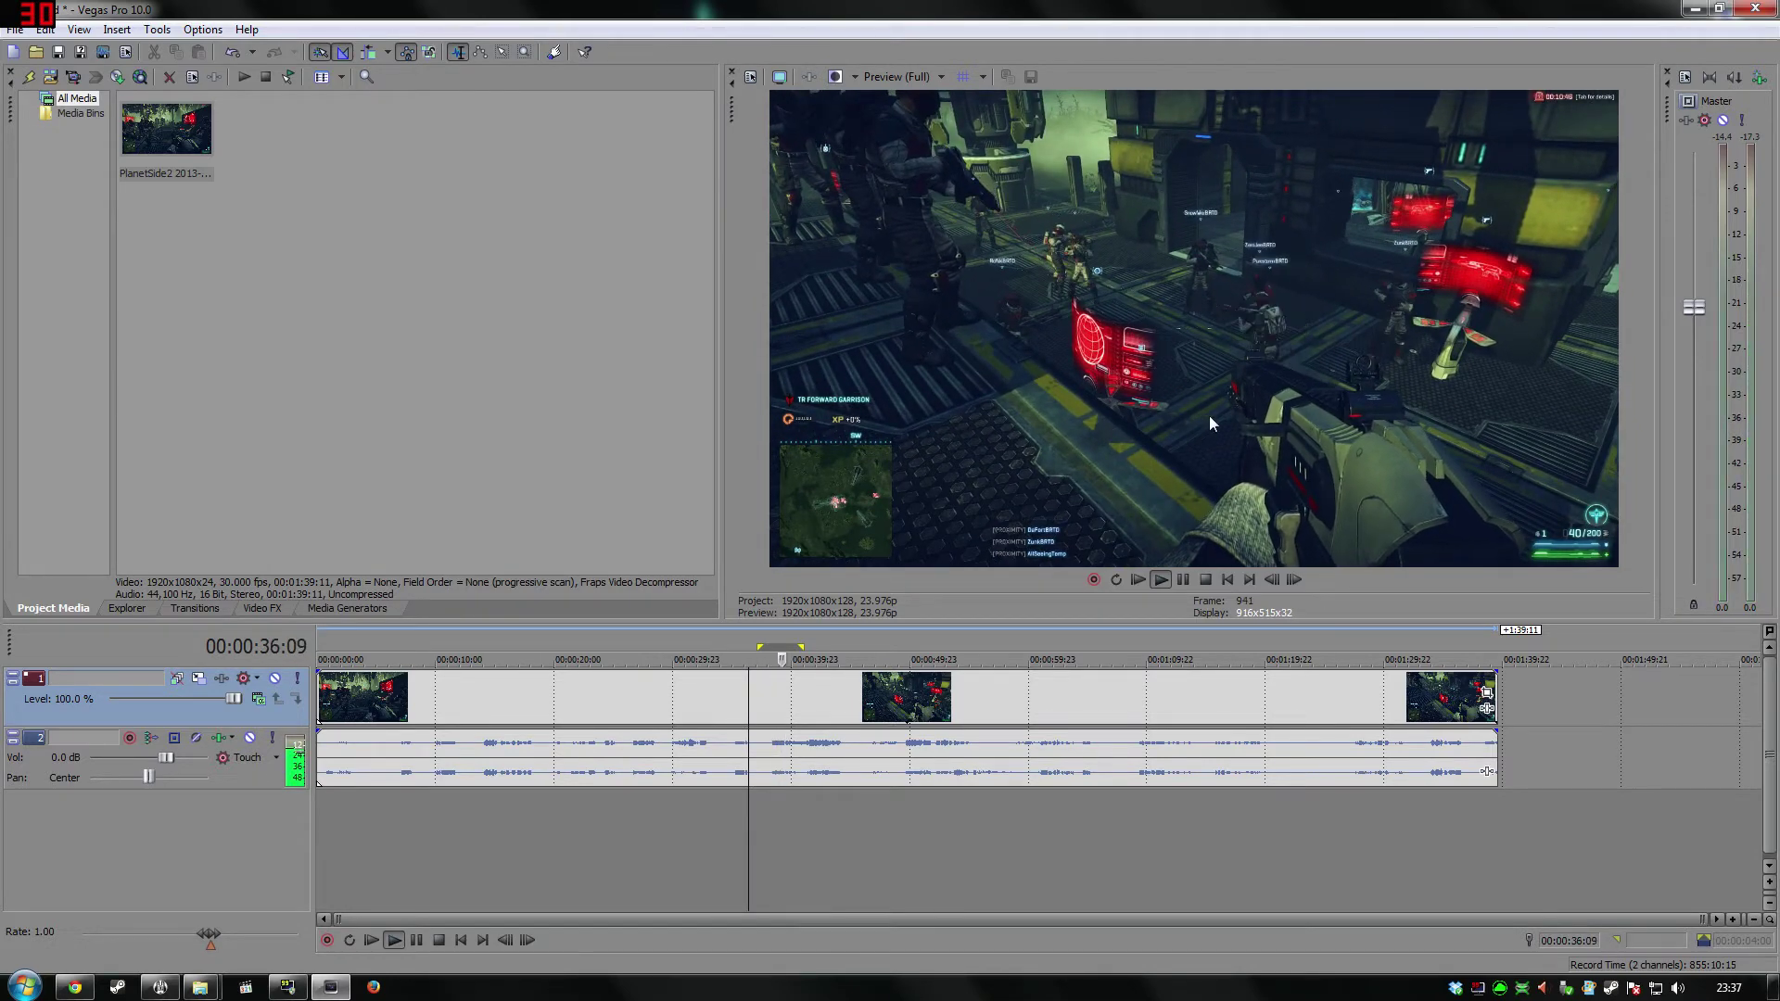
{"action": "key", "text": "space"}
{"action": "left_click", "coordinate": [723, 839]}
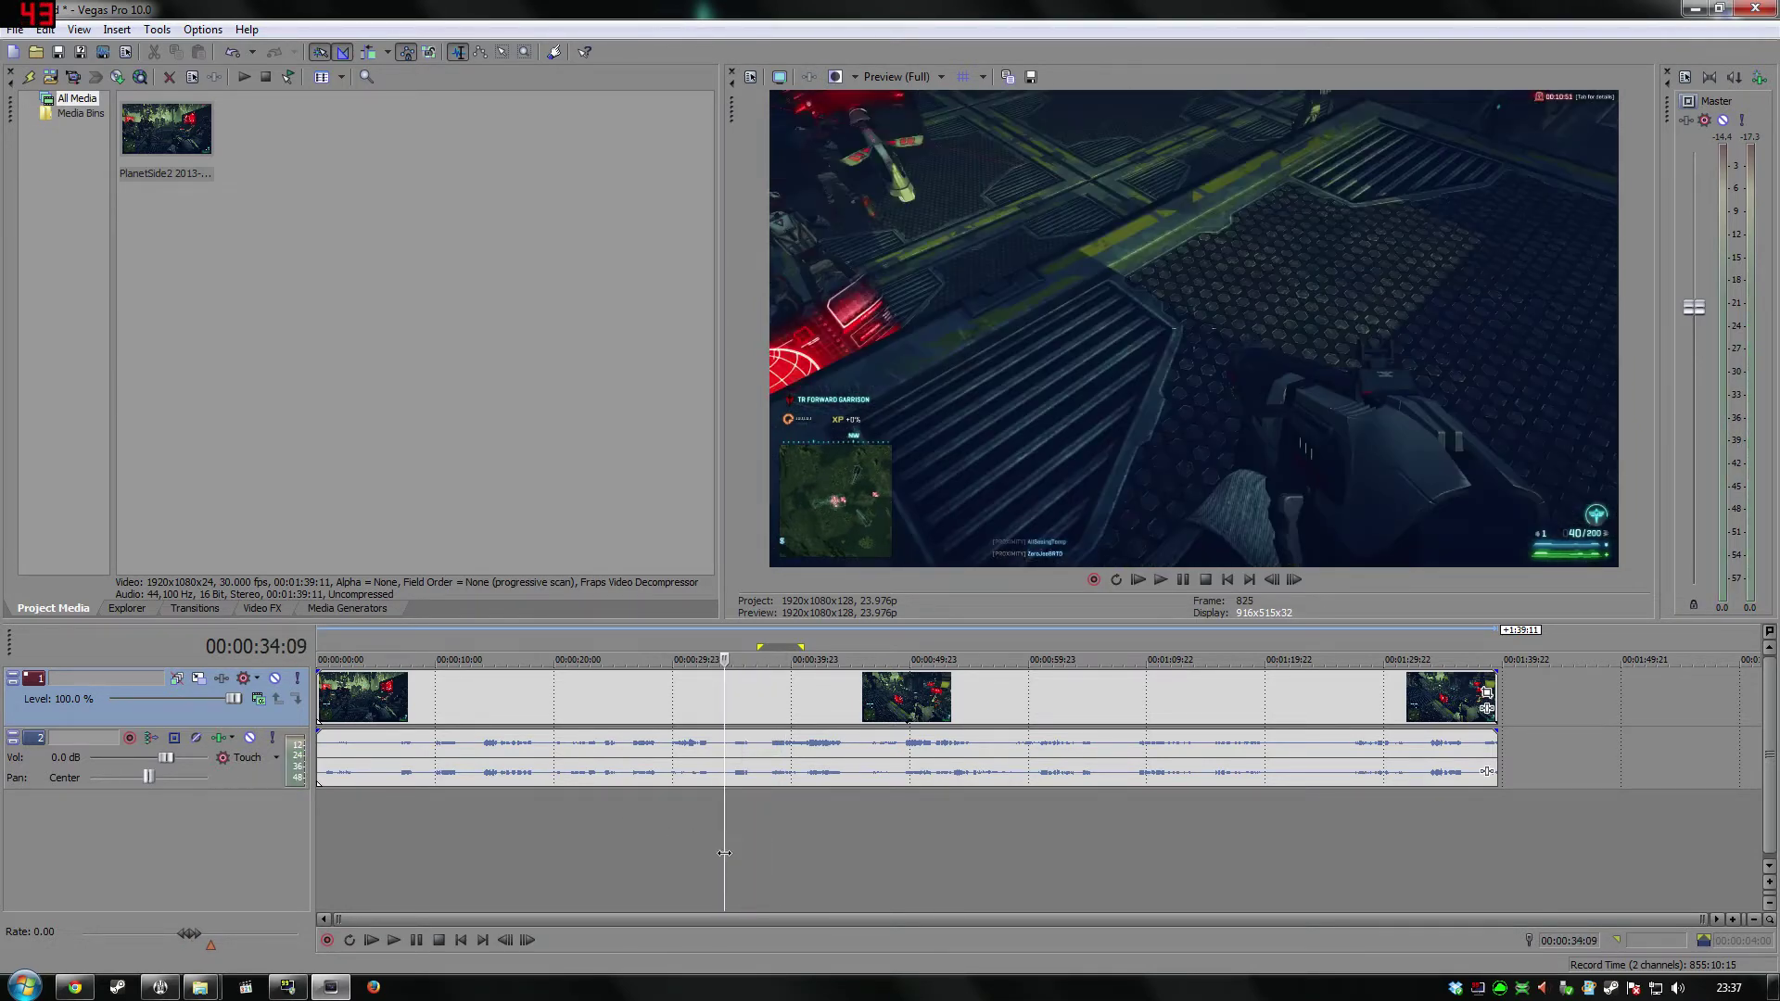
{"action": "left_click_drag", "start_coordinate": [723, 832], "coordinate": [709, 838]}
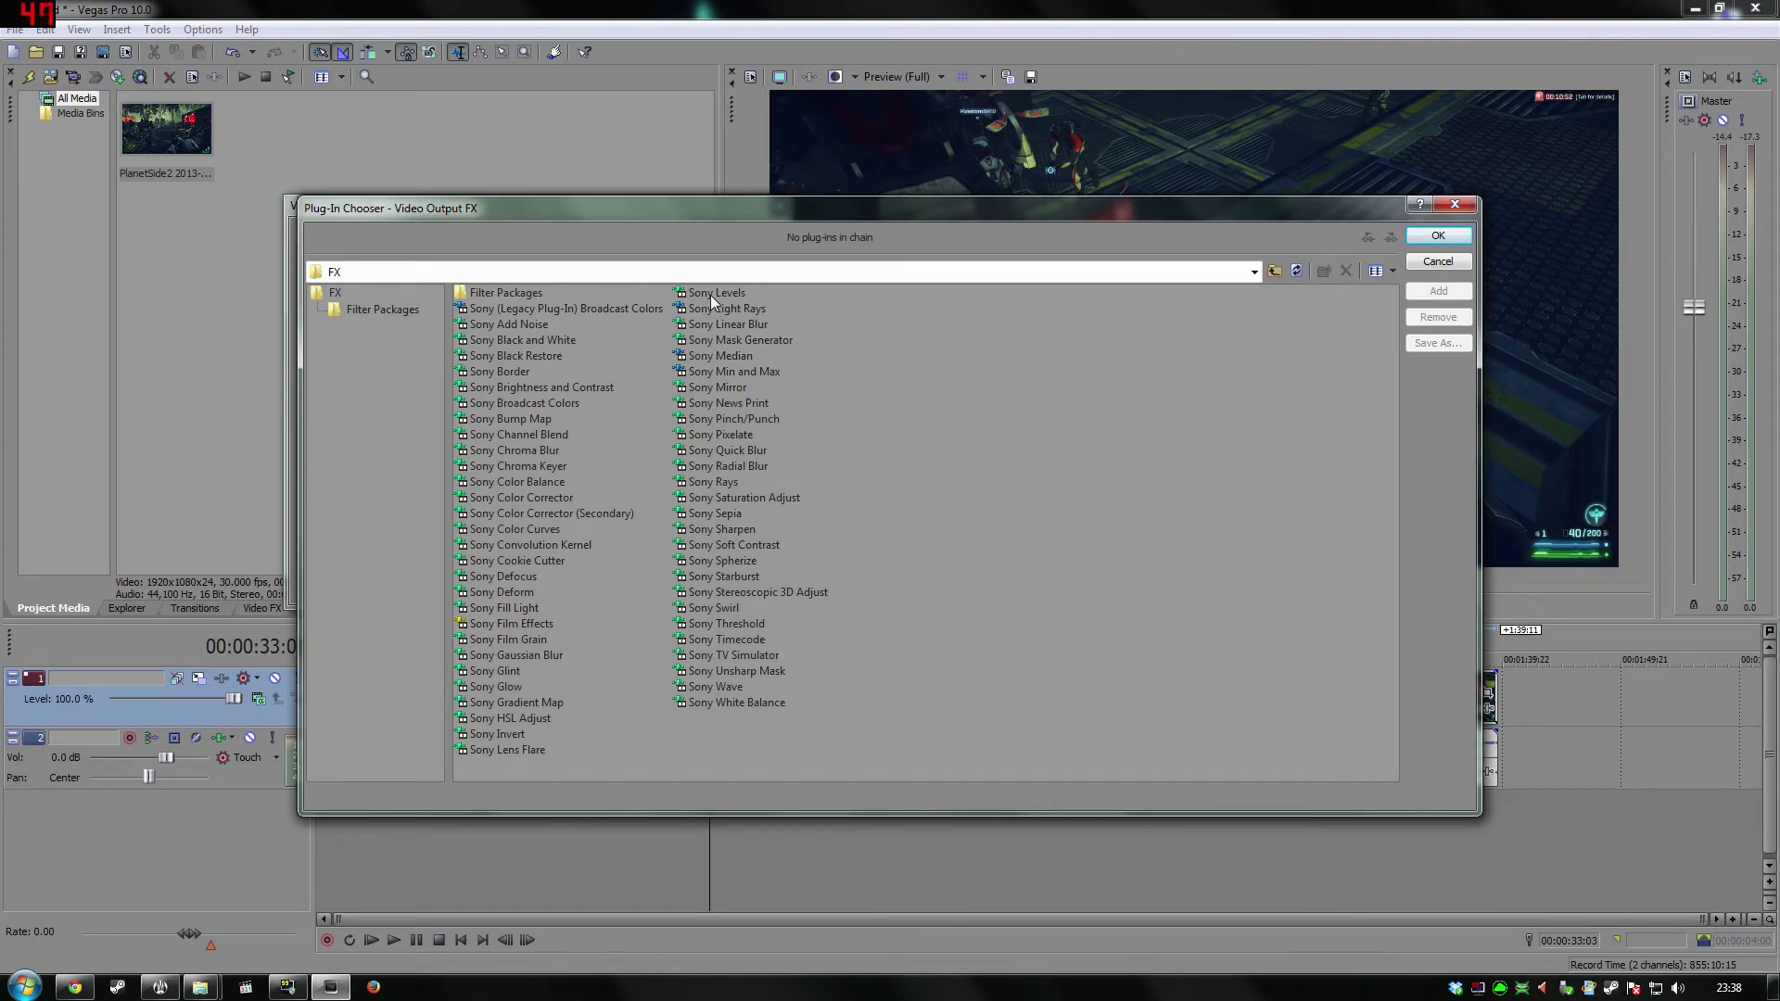
Add the Sony Levels effect to the video output with the Computer RGB to Studio RGB preset.
{"action": "left_click", "coordinate": [710, 295]}
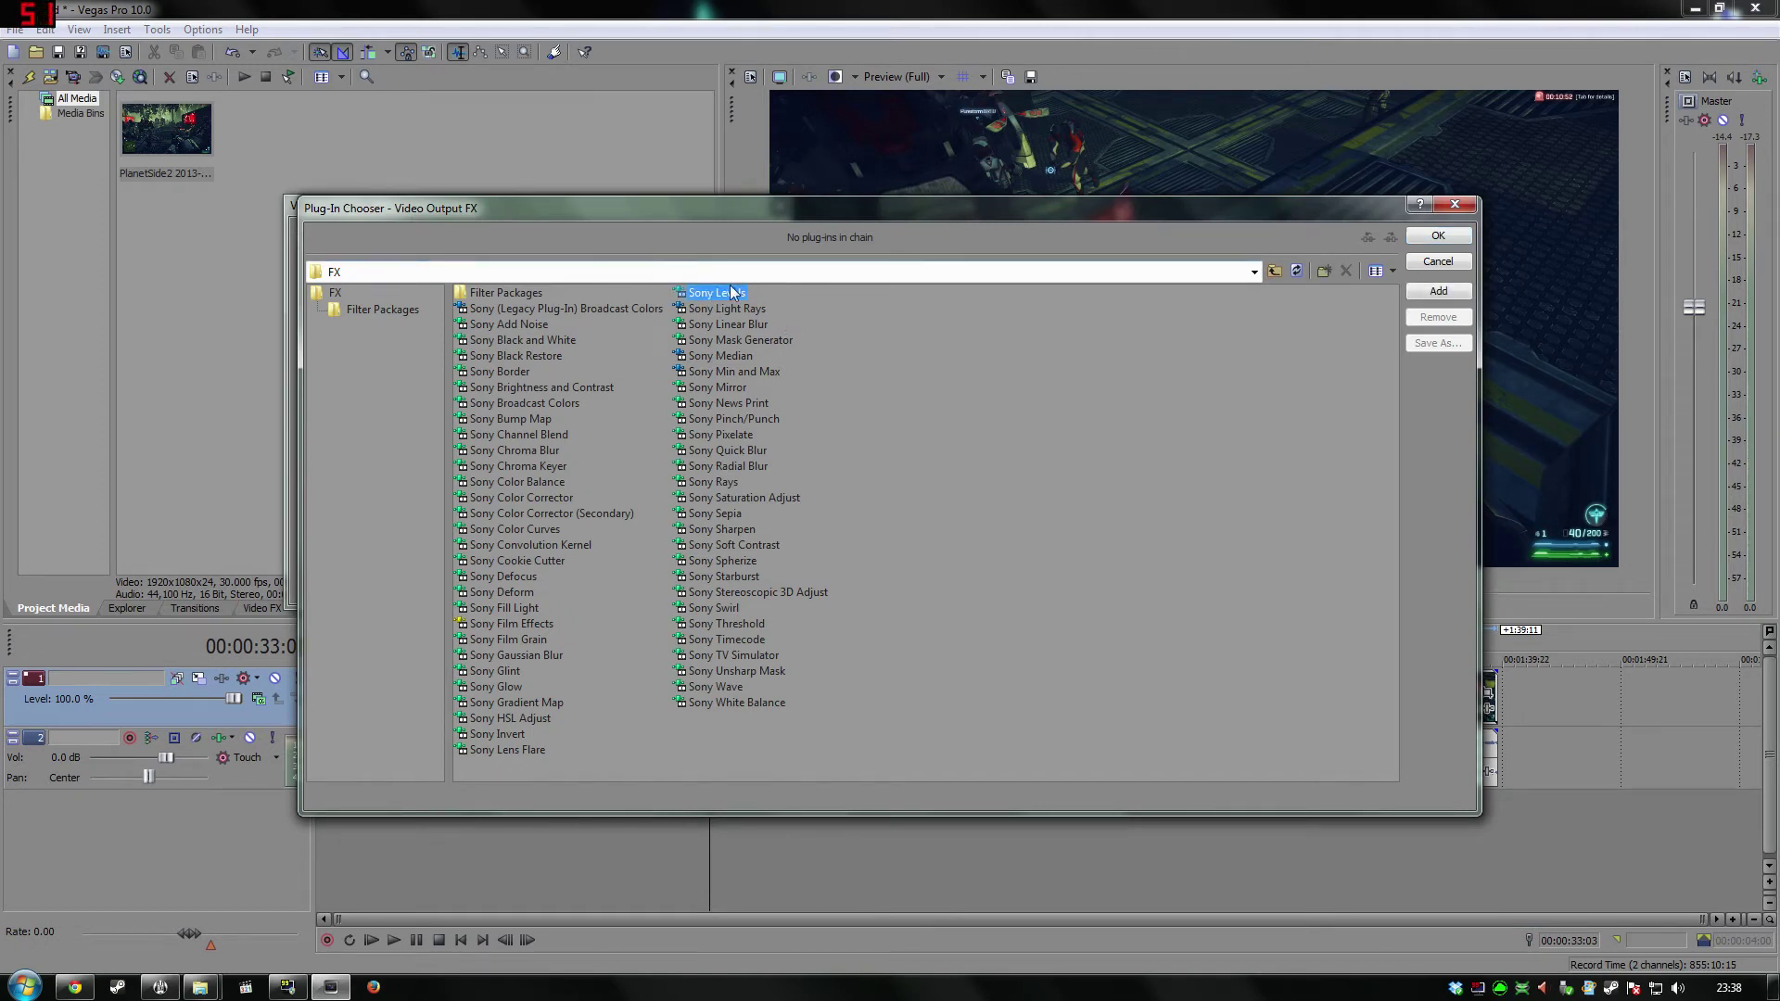
{"action": "left_click", "coordinate": [1421, 232]}
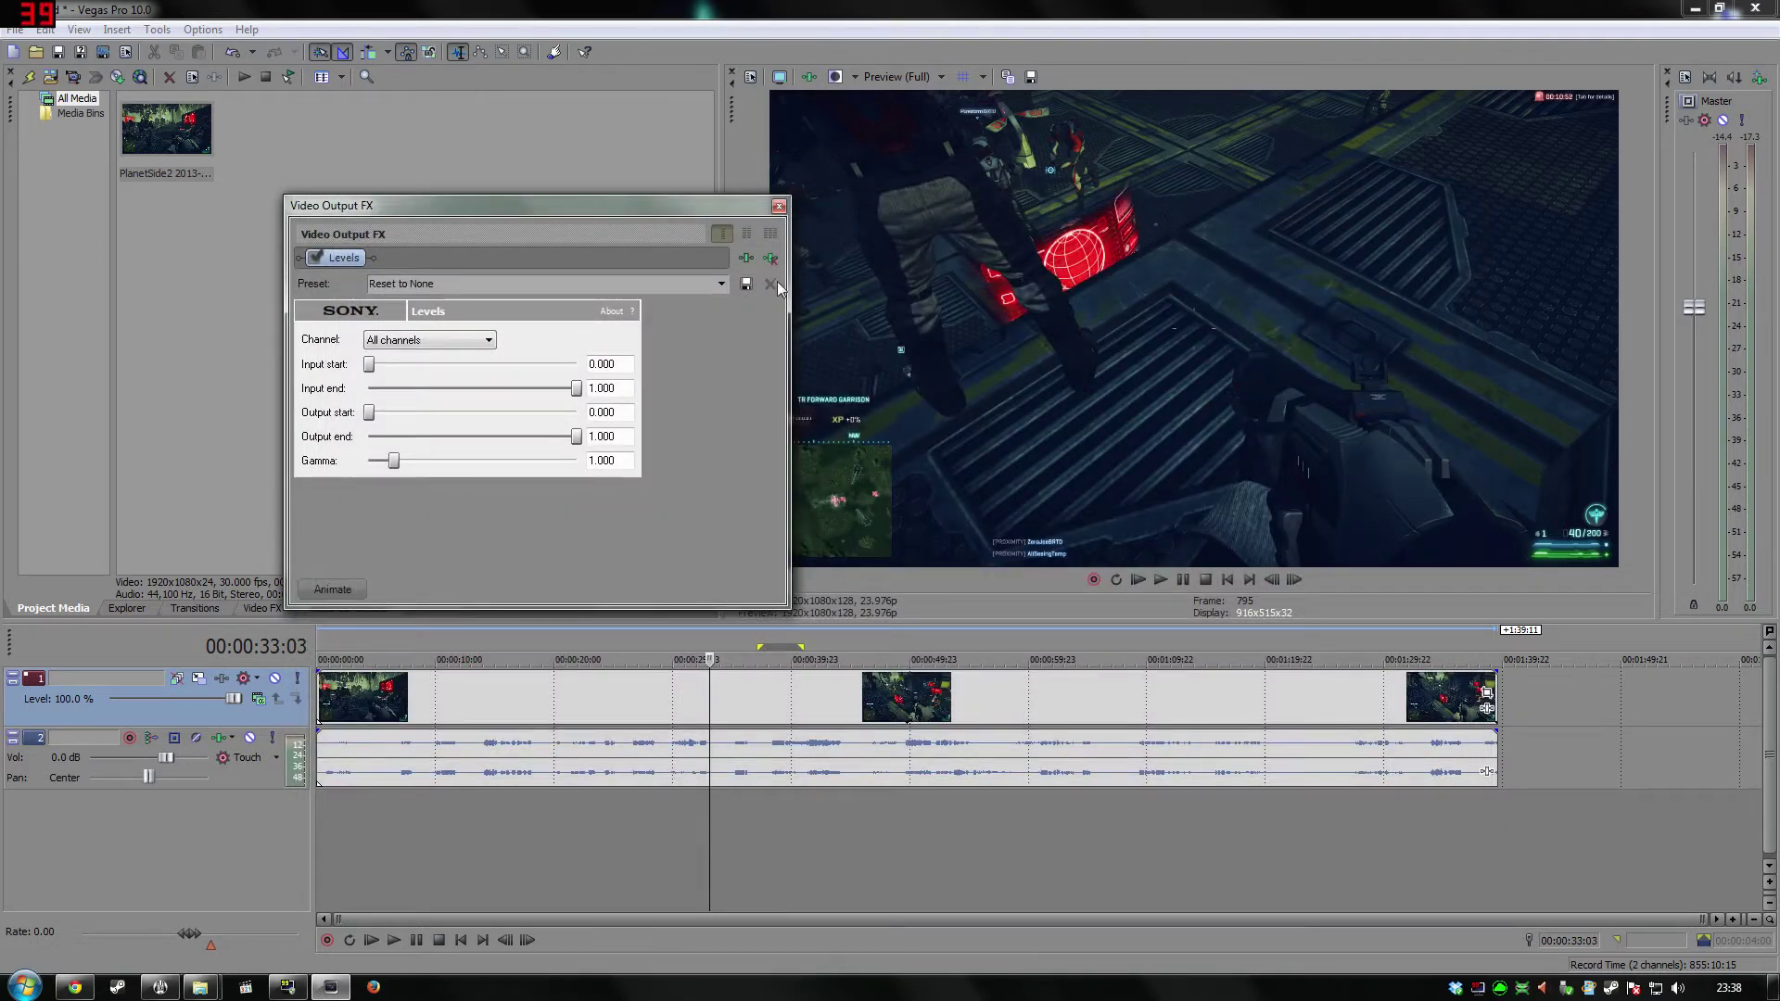
{"action": "left_click_drag", "start_coordinate": [568, 205], "coordinate": [582, 198]}
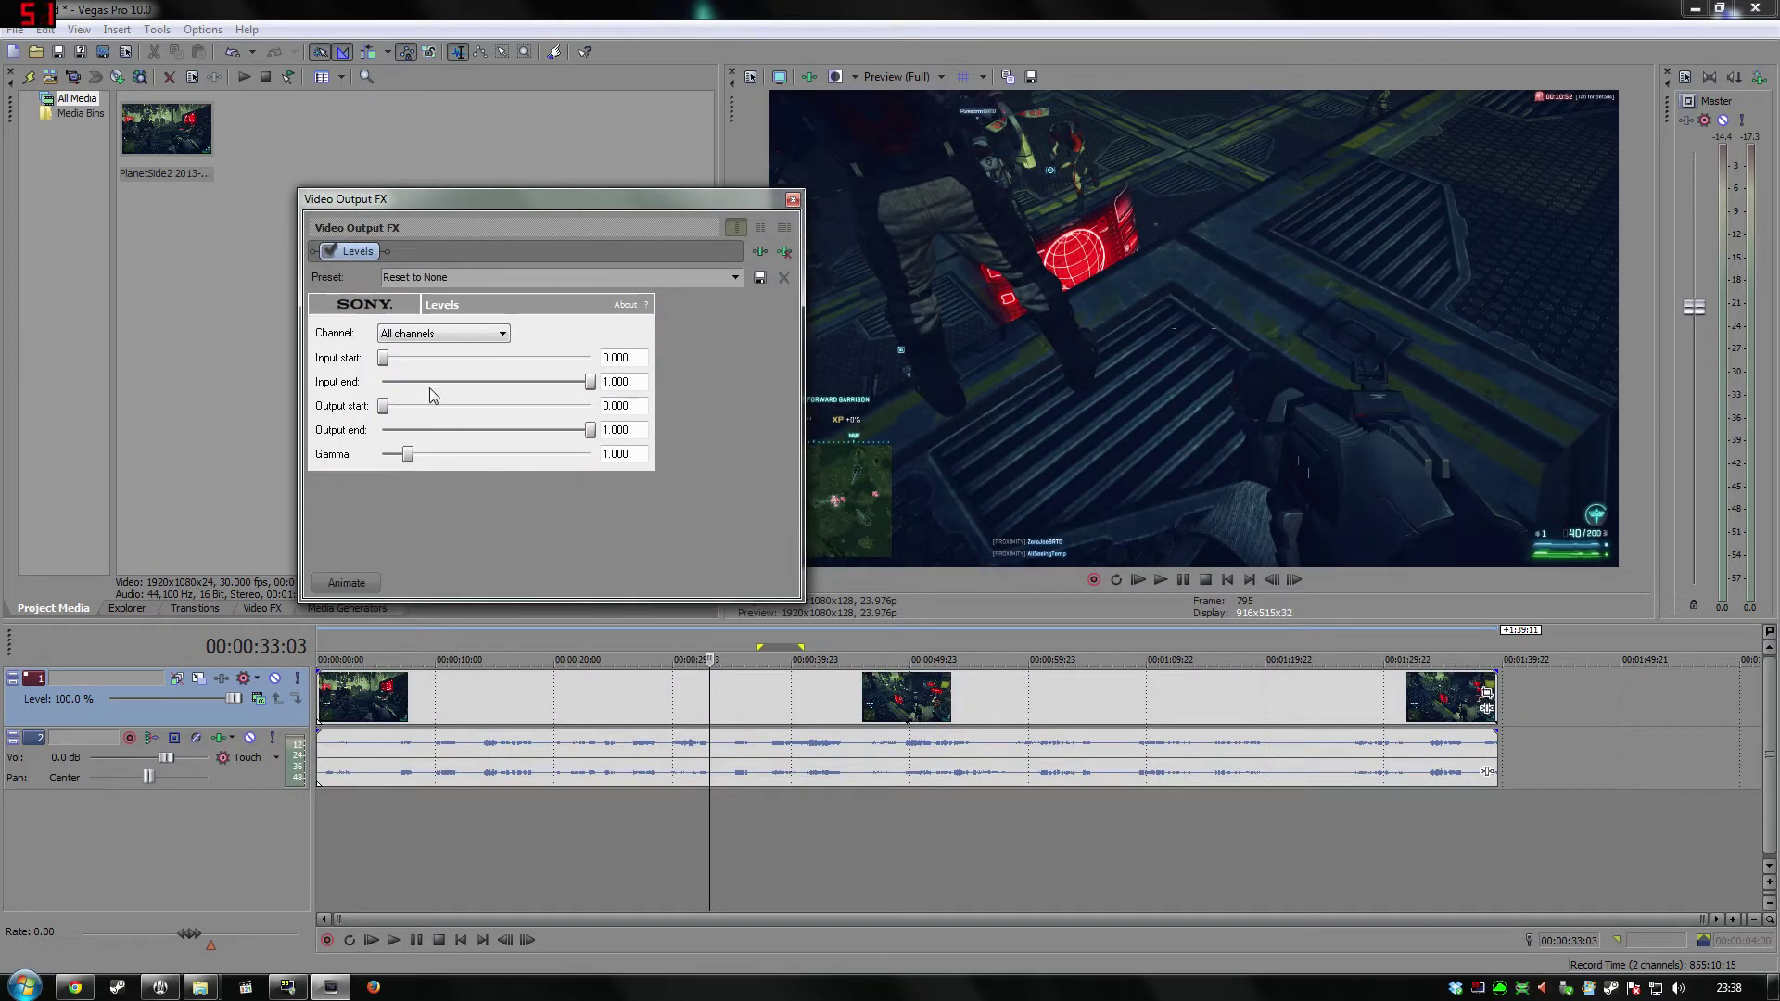
{"action": "left_click", "coordinate": [733, 279]}
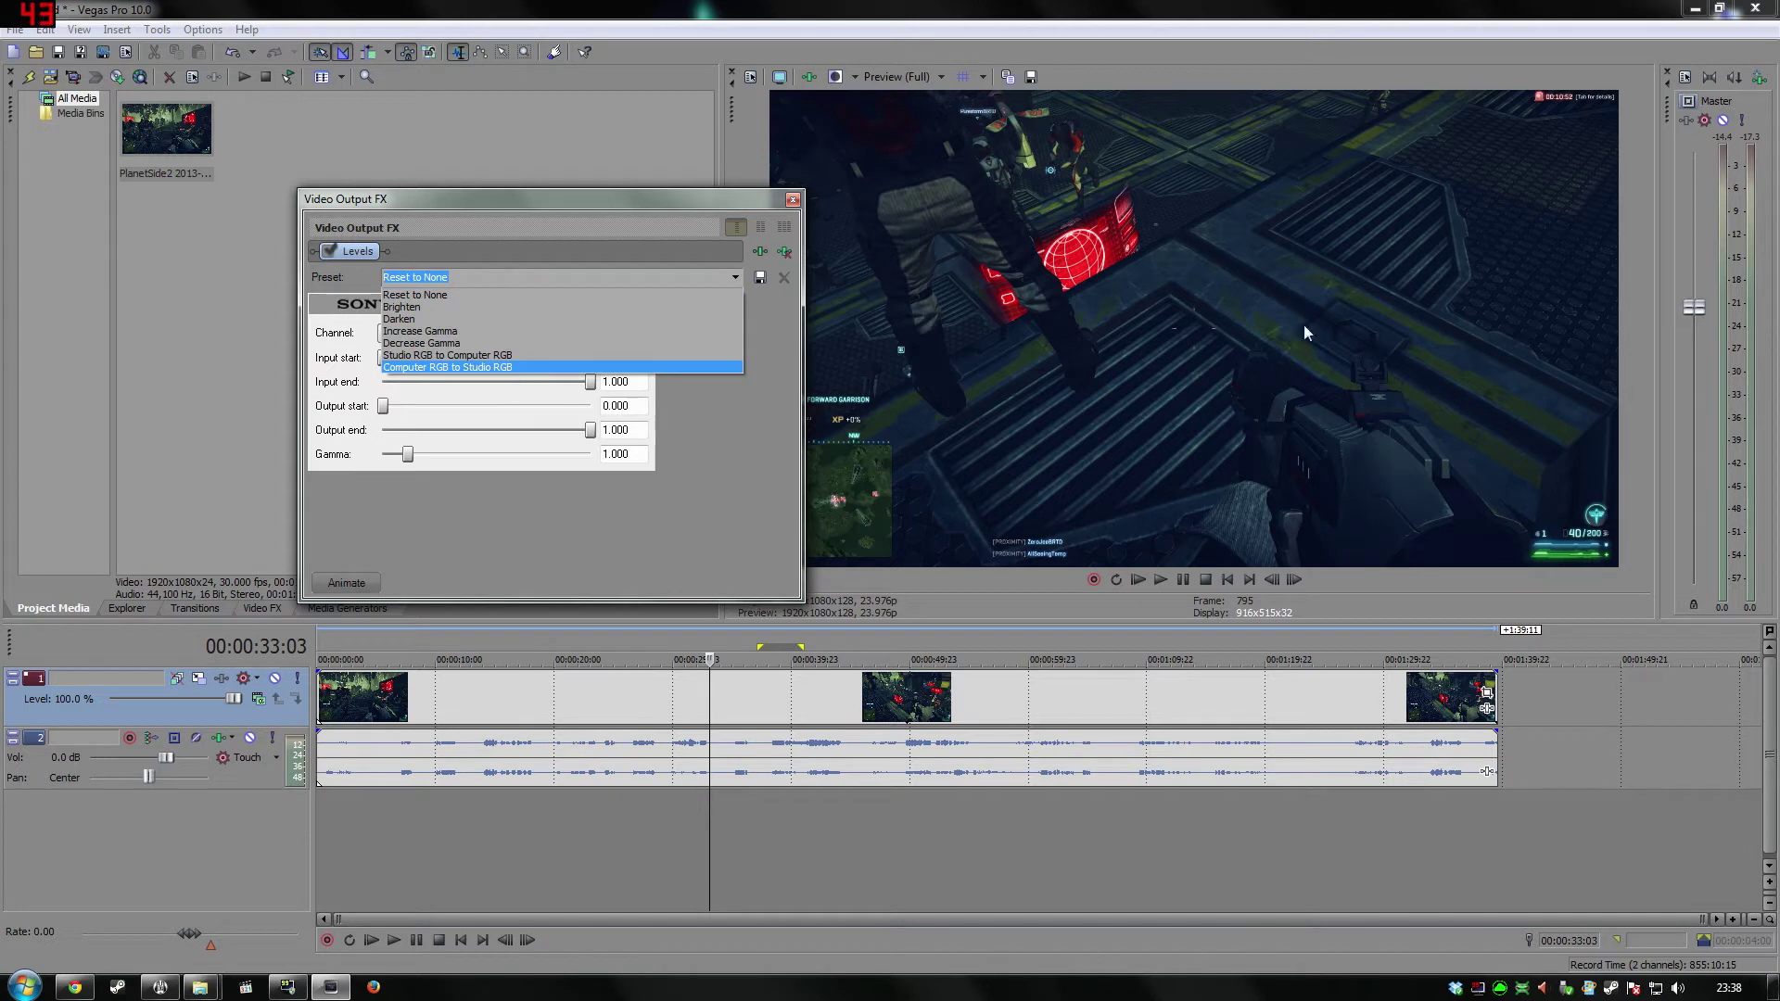
{"action": "left_click", "coordinate": [525, 368]}
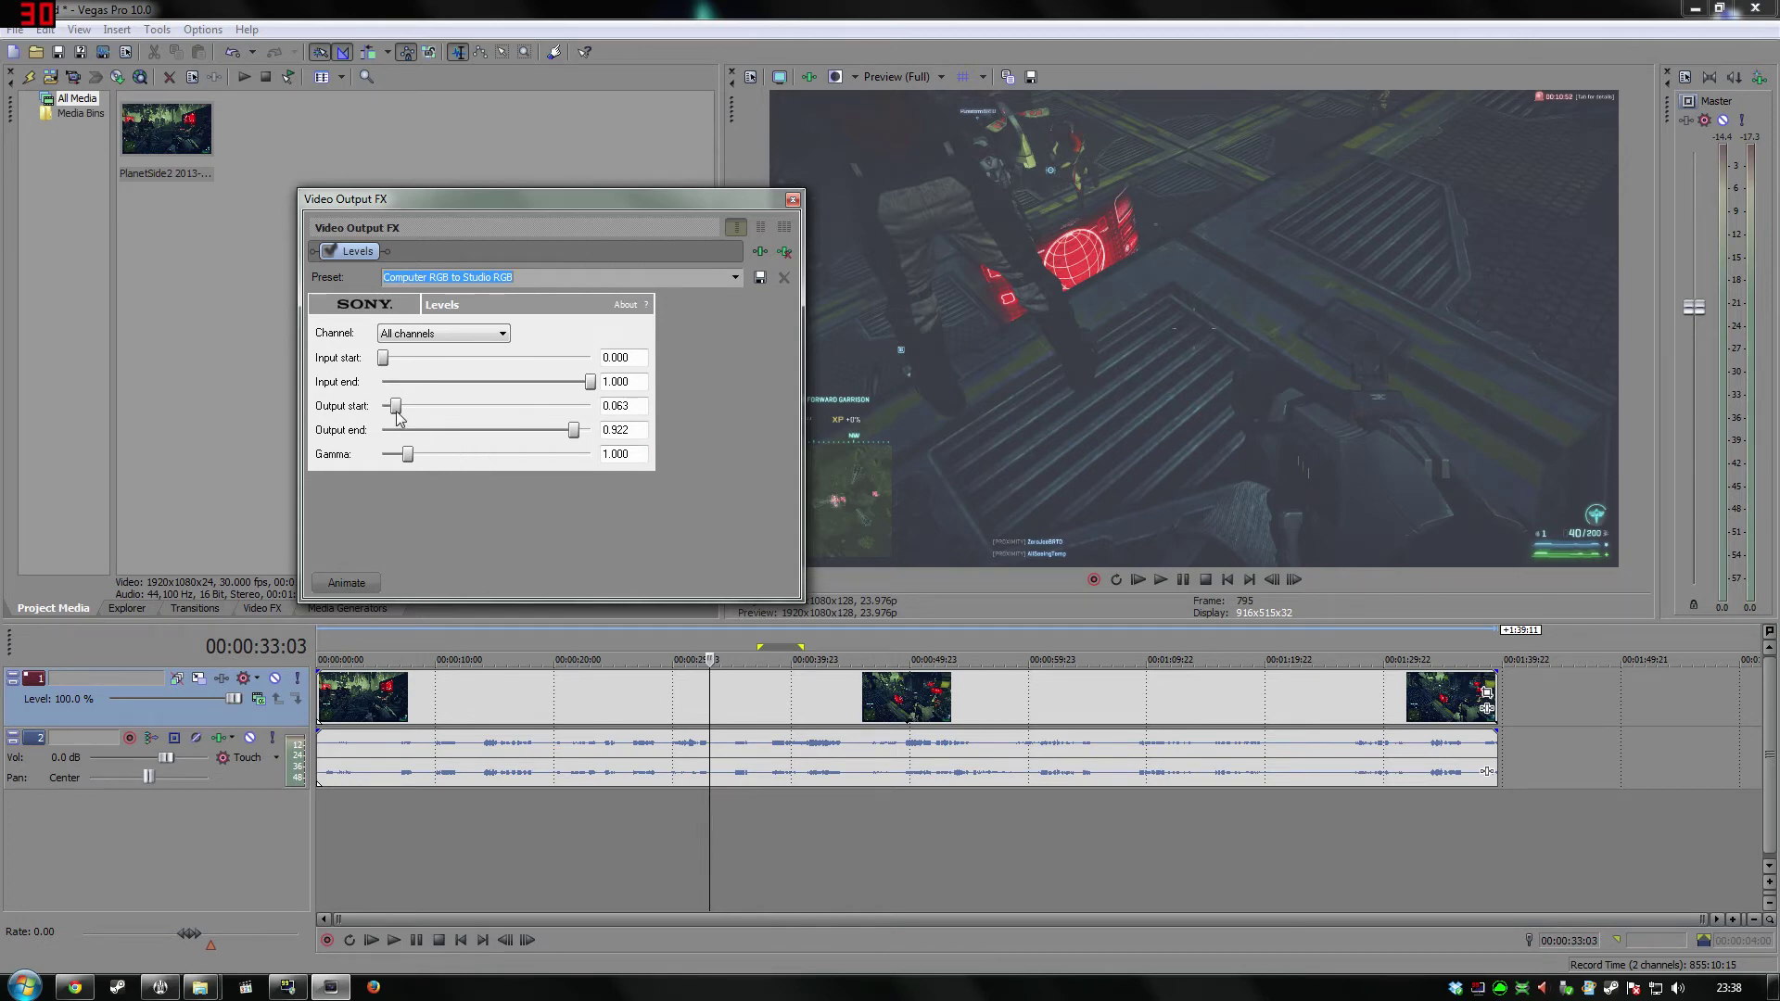
Set the Levels effect's output start to 0.005, adjust its output end, and close the effect settings.
{"action": "mouse_move", "coordinate": [398, 417]}
{"action": "left_mouse_down"}
{"action": "mouse_move", "coordinate": [515, 393]}
{"action": "mouse_move", "coordinate": [408, 408]}
{"action": "mouse_move", "coordinate": [482, 424]}
{"action": "mouse_move", "coordinate": [396, 425]}
{"action": "left_mouse_up"}
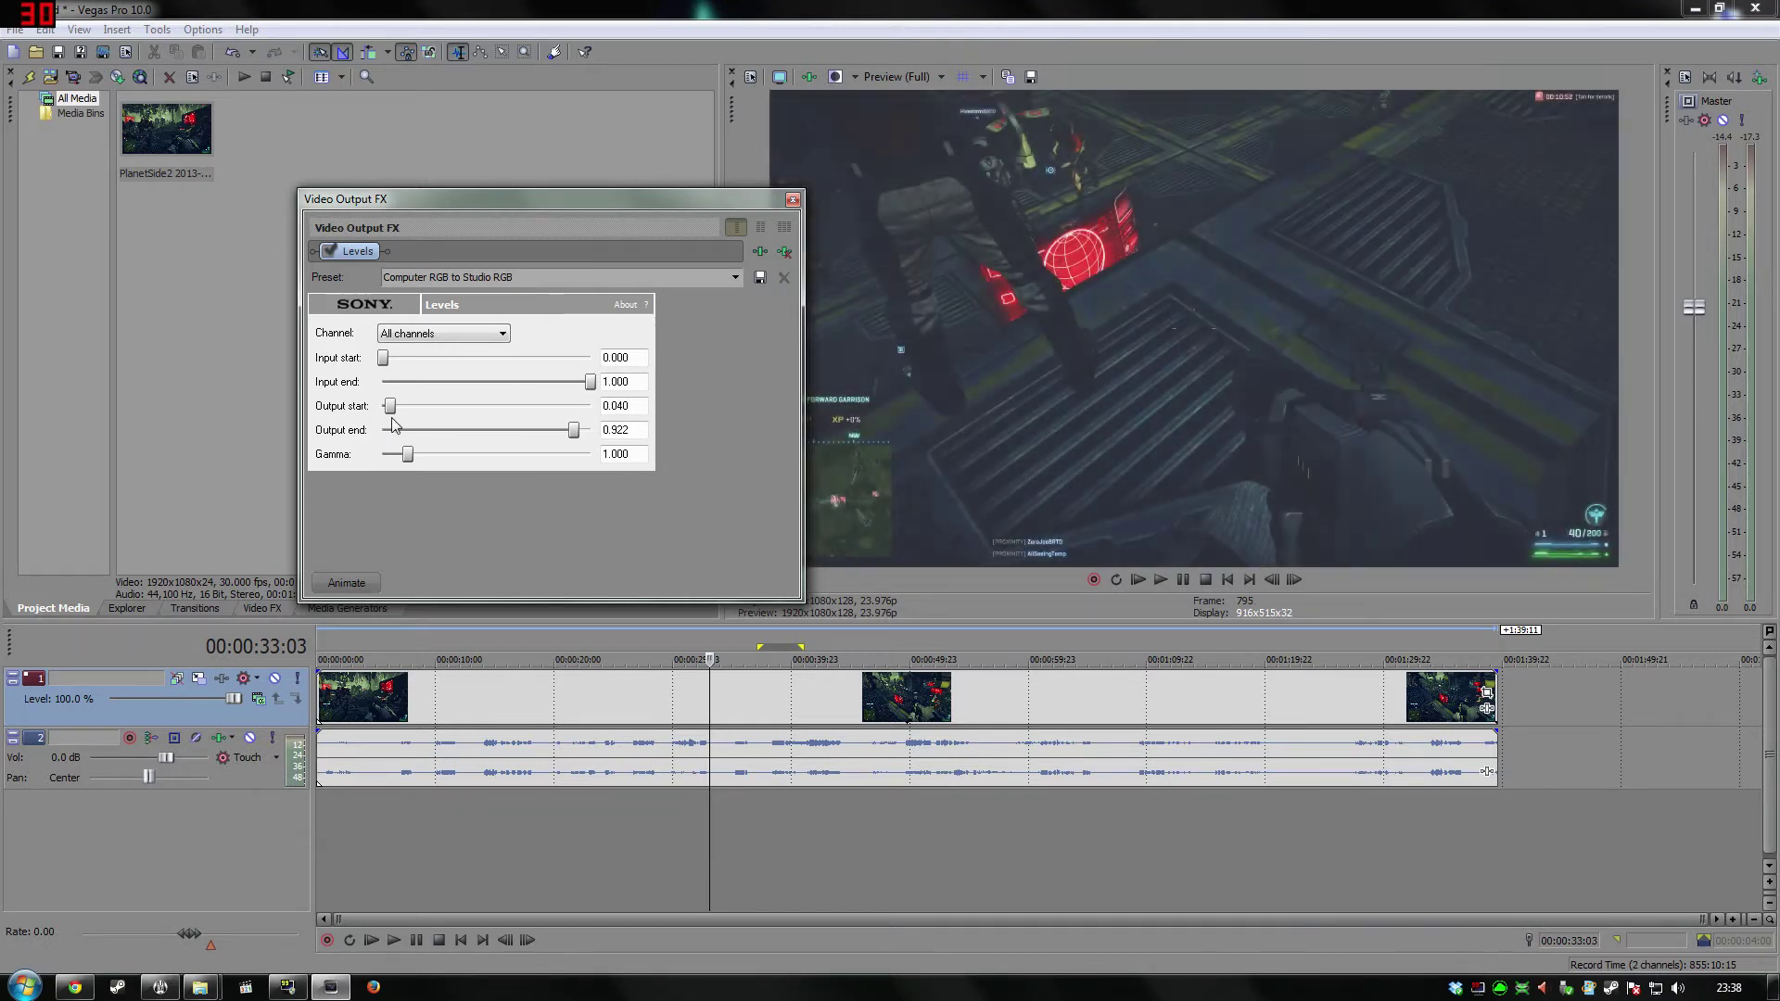
{"action": "left_click_drag", "start_coordinate": [630, 406], "coordinate": [616, 406]}
{"action": "type", "text": "0"}
{"action": "key", "text": "Return"}
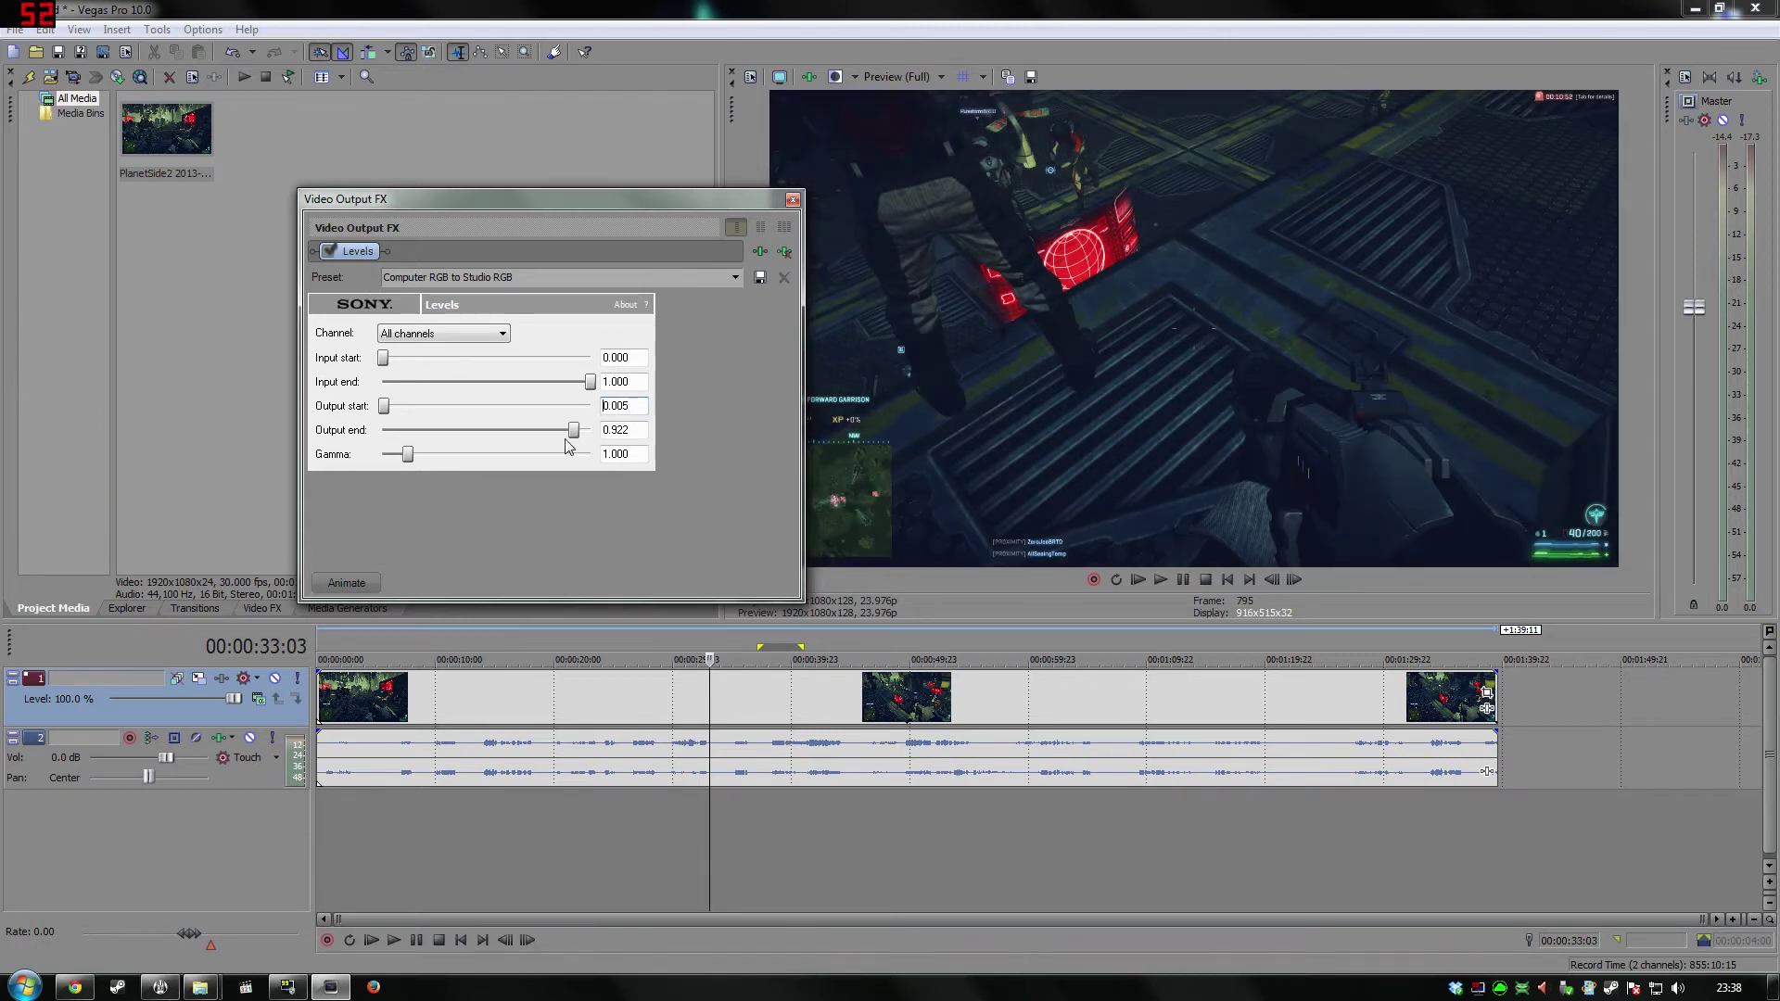
{"action": "left_click_drag", "start_coordinate": [631, 430], "coordinate": [618, 430]}
{"action": "key", "text": "Return"}
{"action": "left_click", "coordinate": [793, 199]}
Disable resampling for the gameplay video event on the timeline.
{"action": "left_click", "coordinate": [736, 707]}
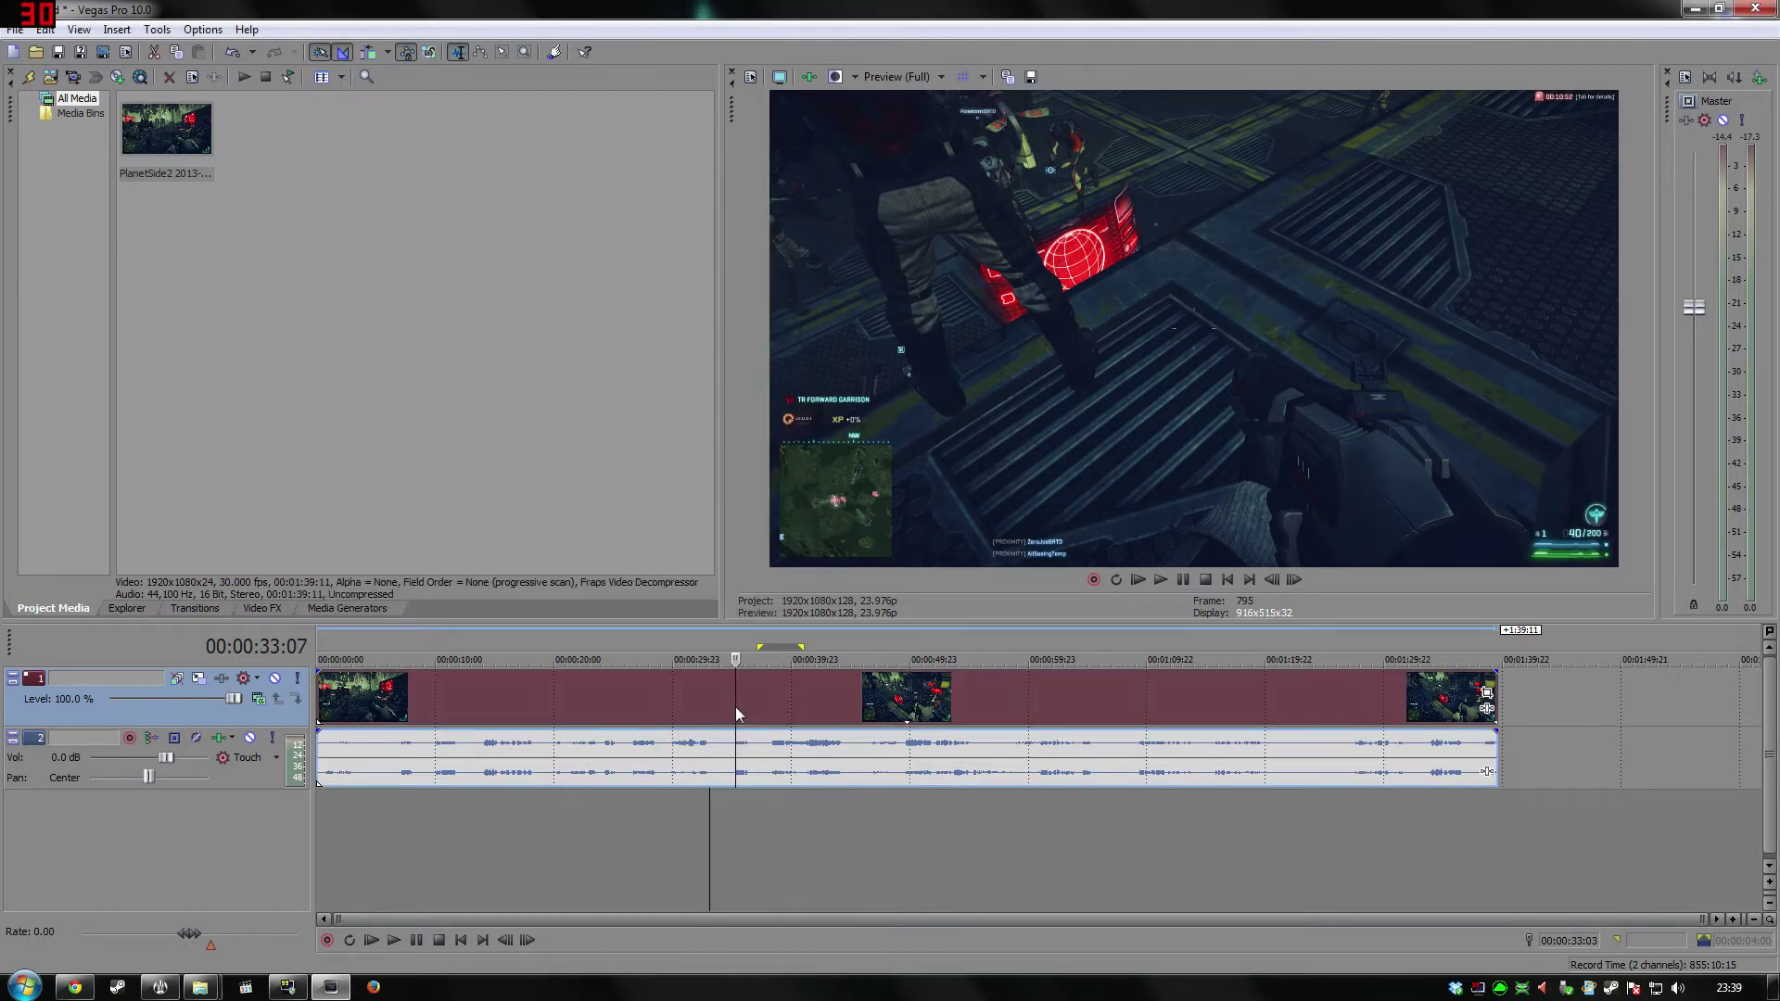
{"action": "right_click", "coordinate": [781, 696]}
{"action": "mouse_move", "coordinate": [899, 580]}
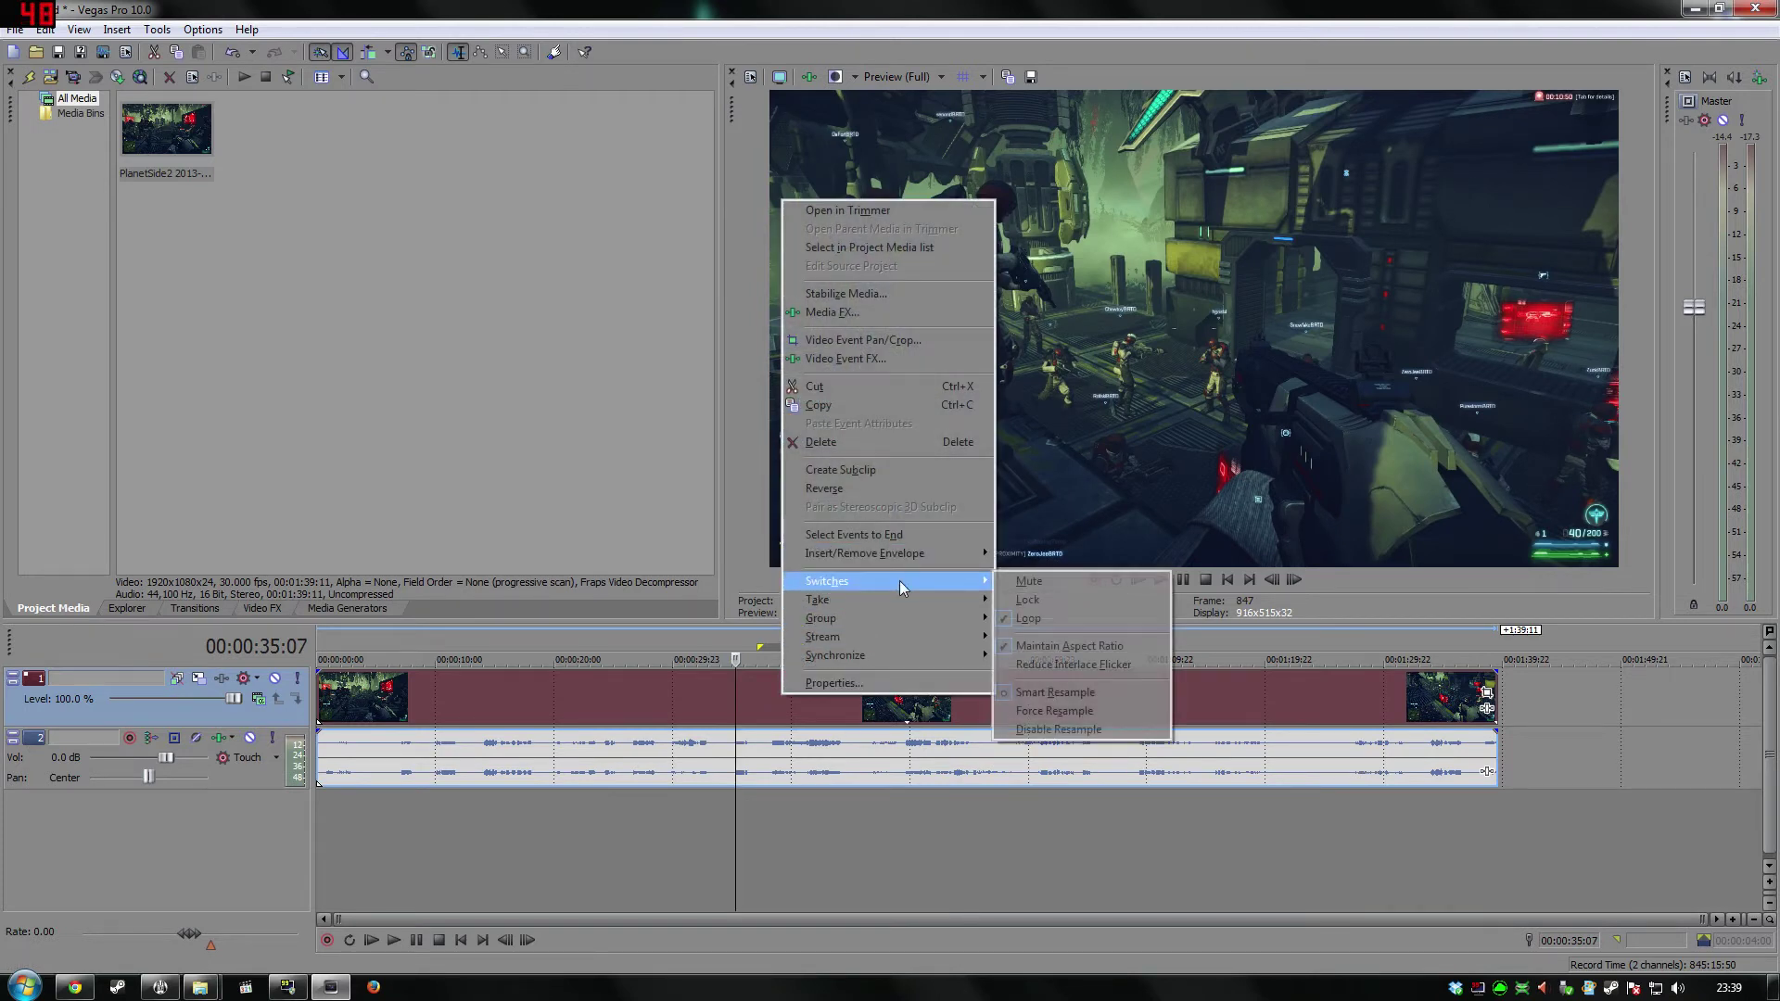
{"action": "left_click", "coordinate": [1120, 732]}
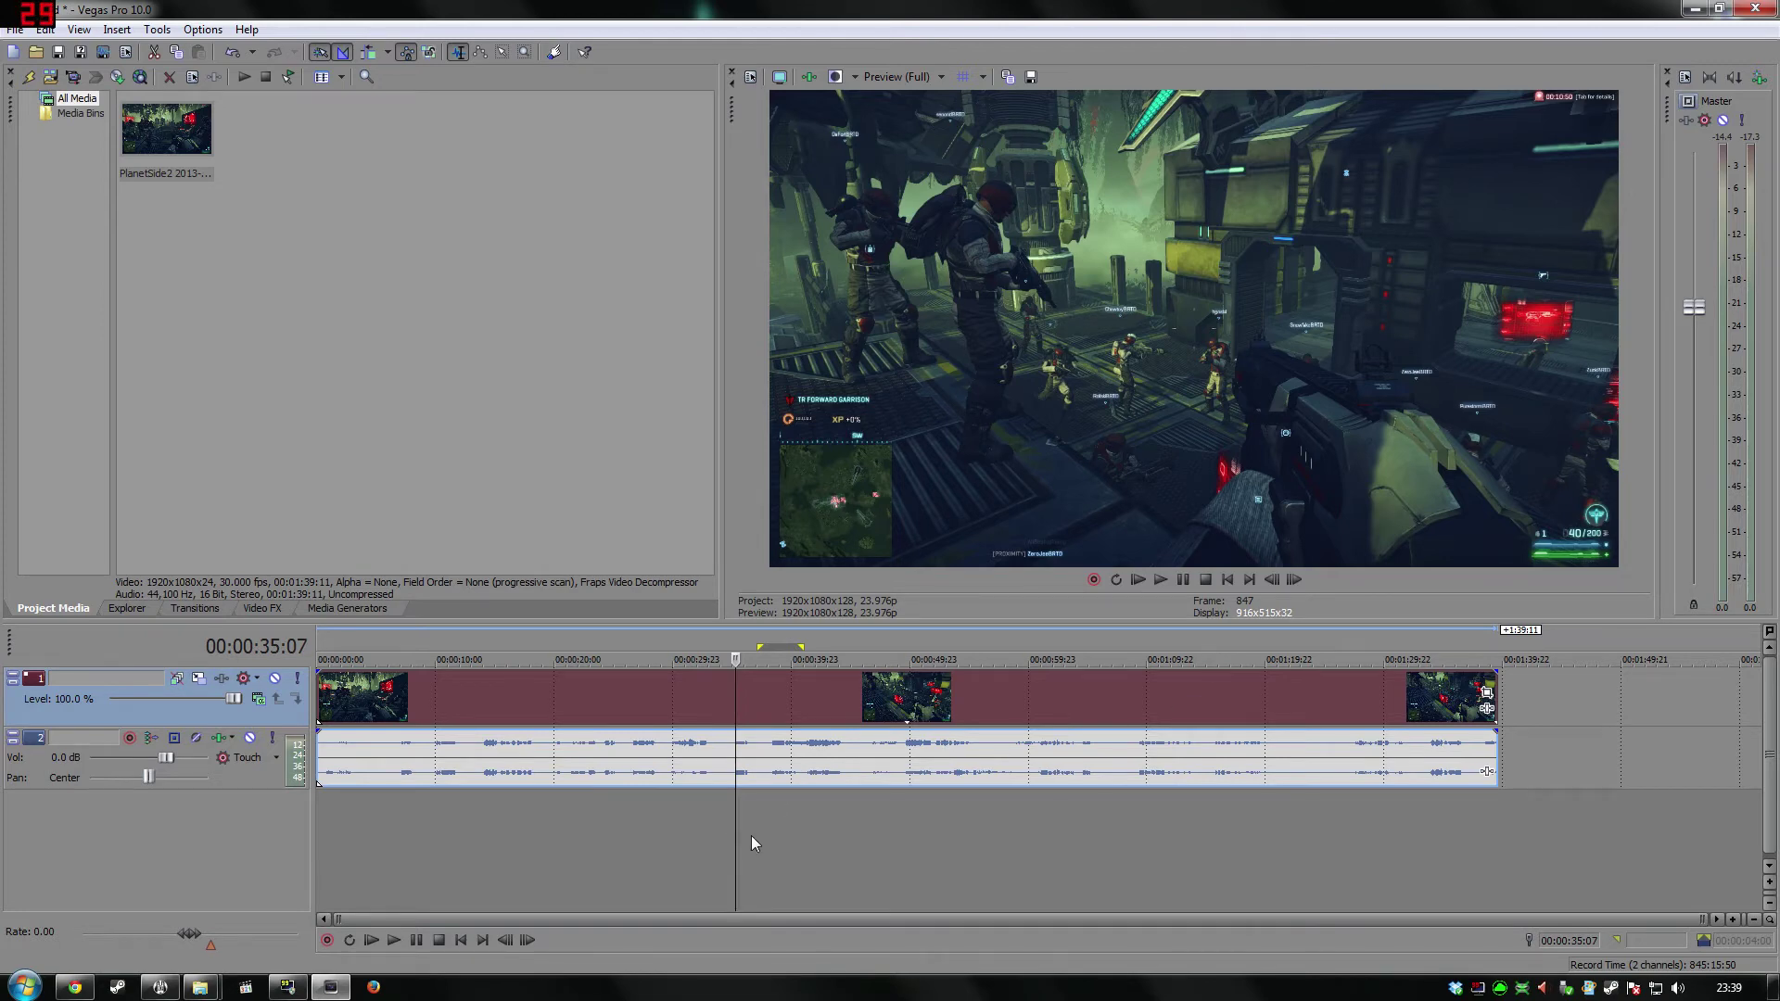
{"action": "left_click_drag", "start_coordinate": [722, 827], "coordinate": [791, 830]}
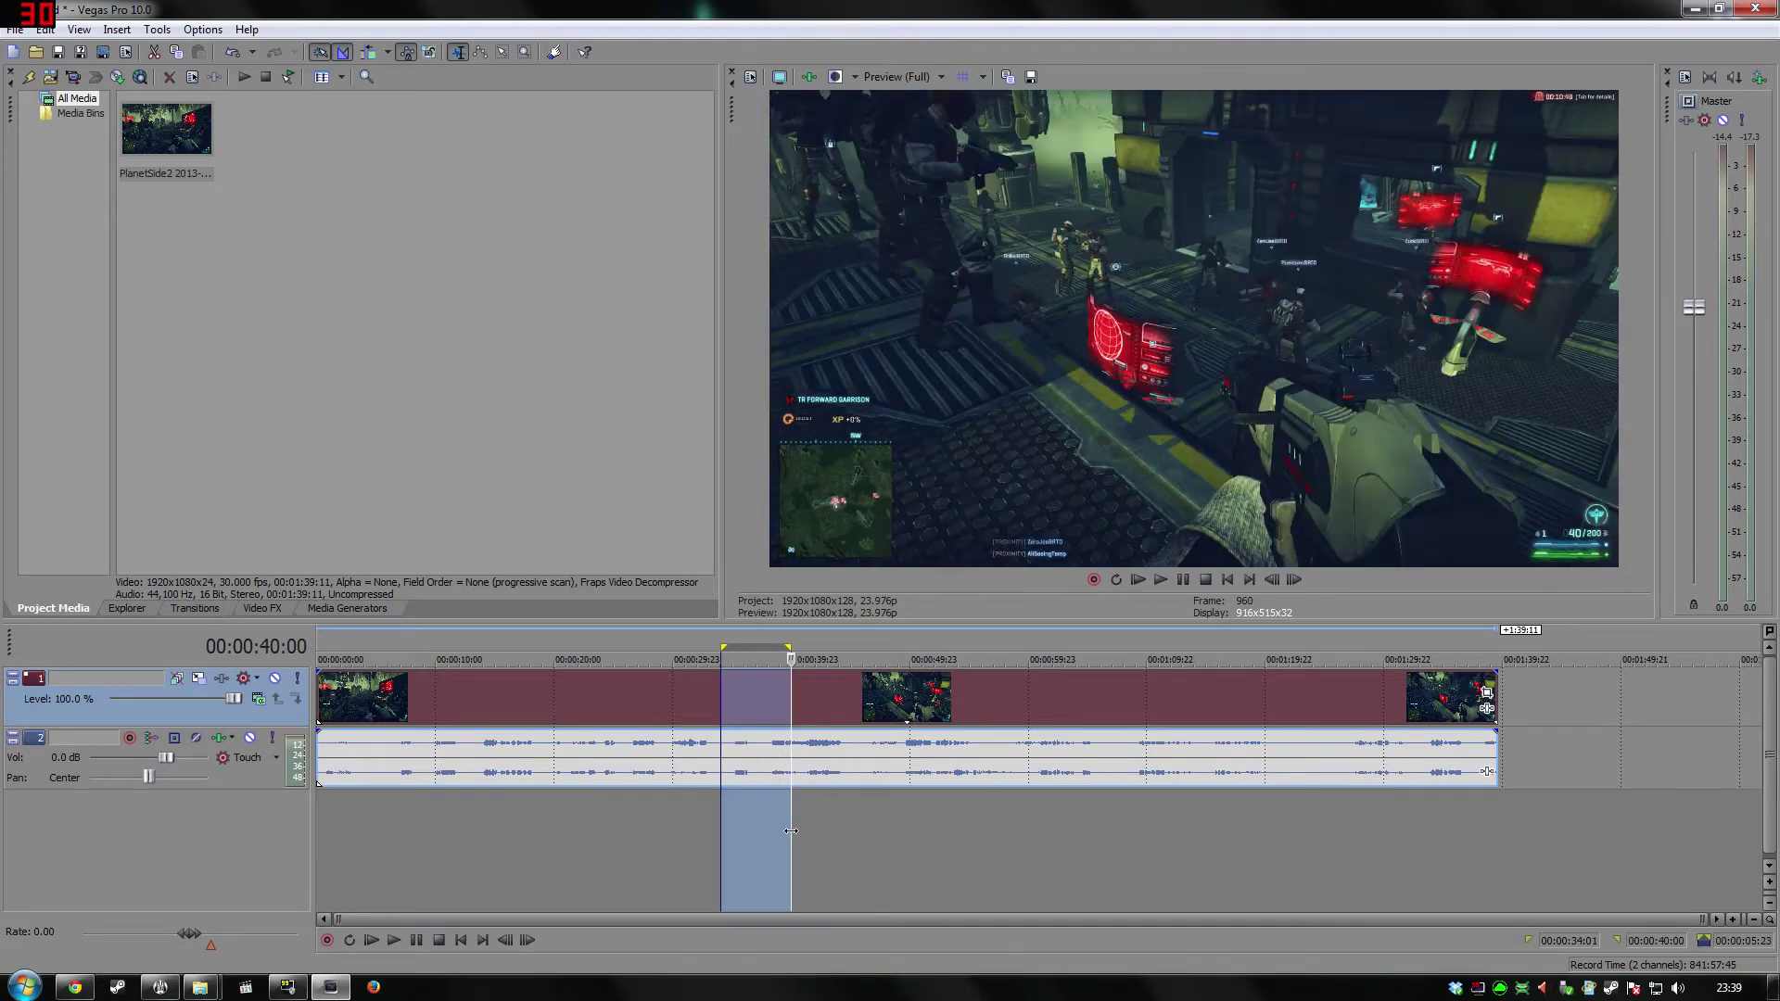
{"action": "left_click", "coordinate": [712, 836]}
{"action": "left_click", "coordinate": [671, 836]}
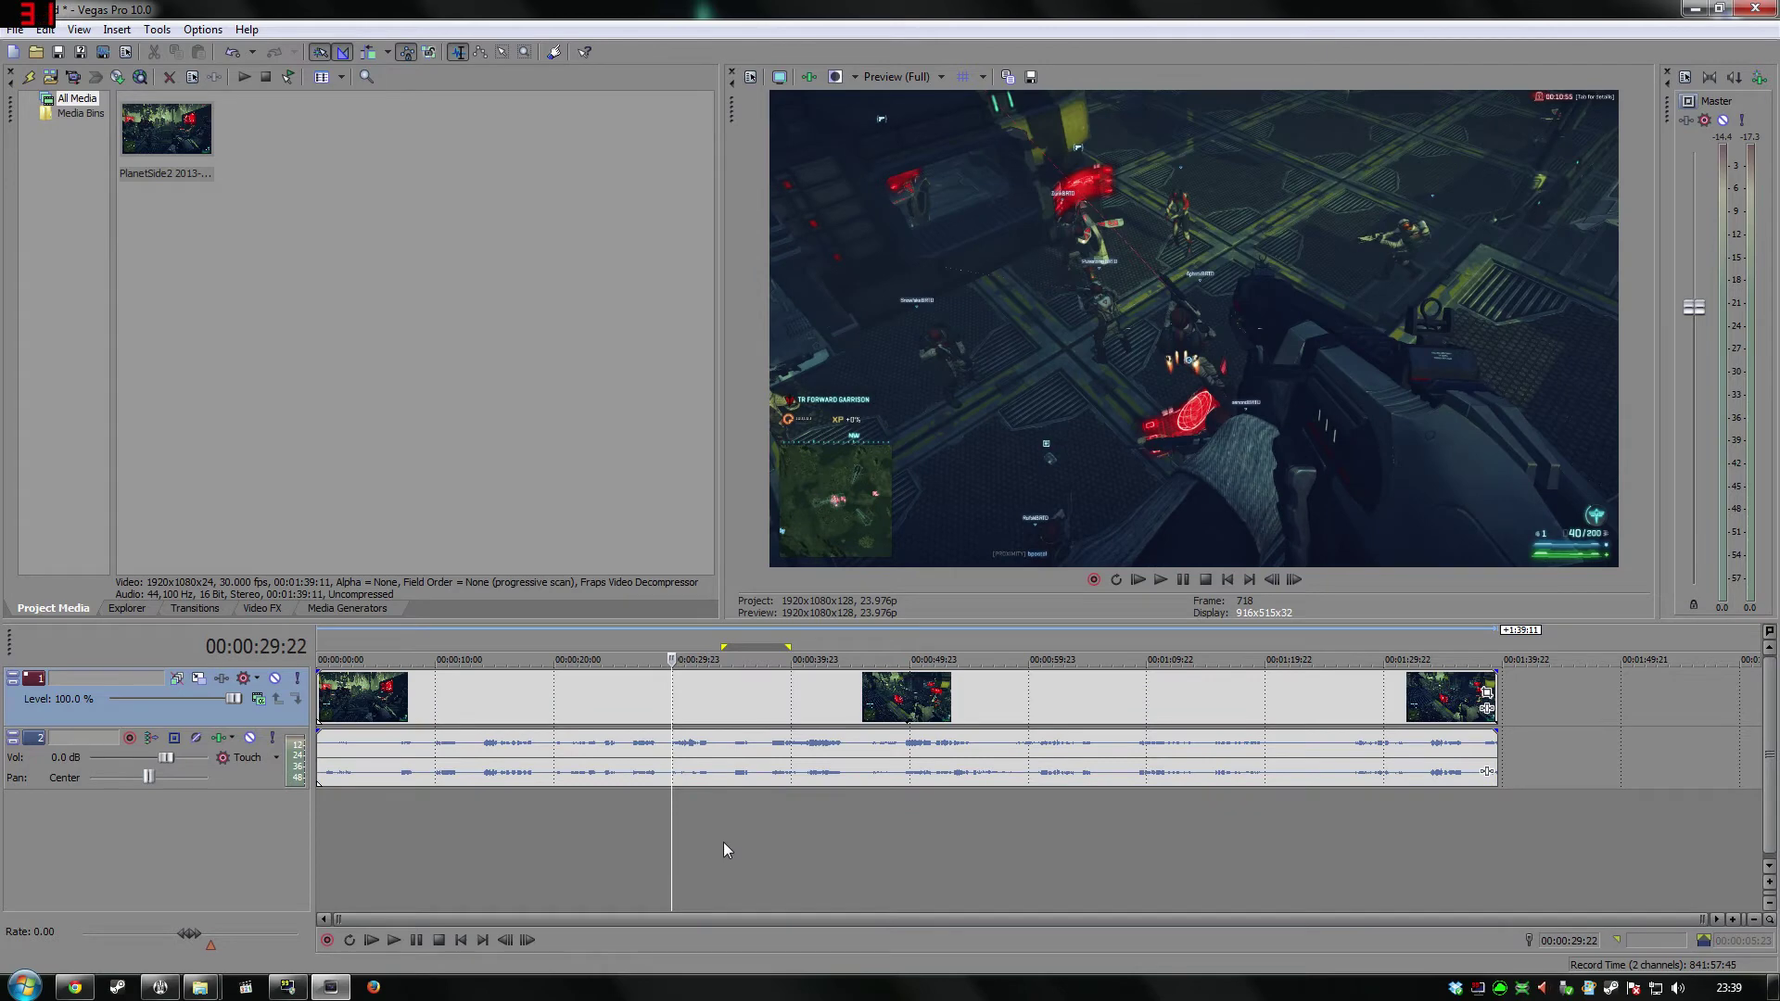
{"action": "key", "text": "space"}
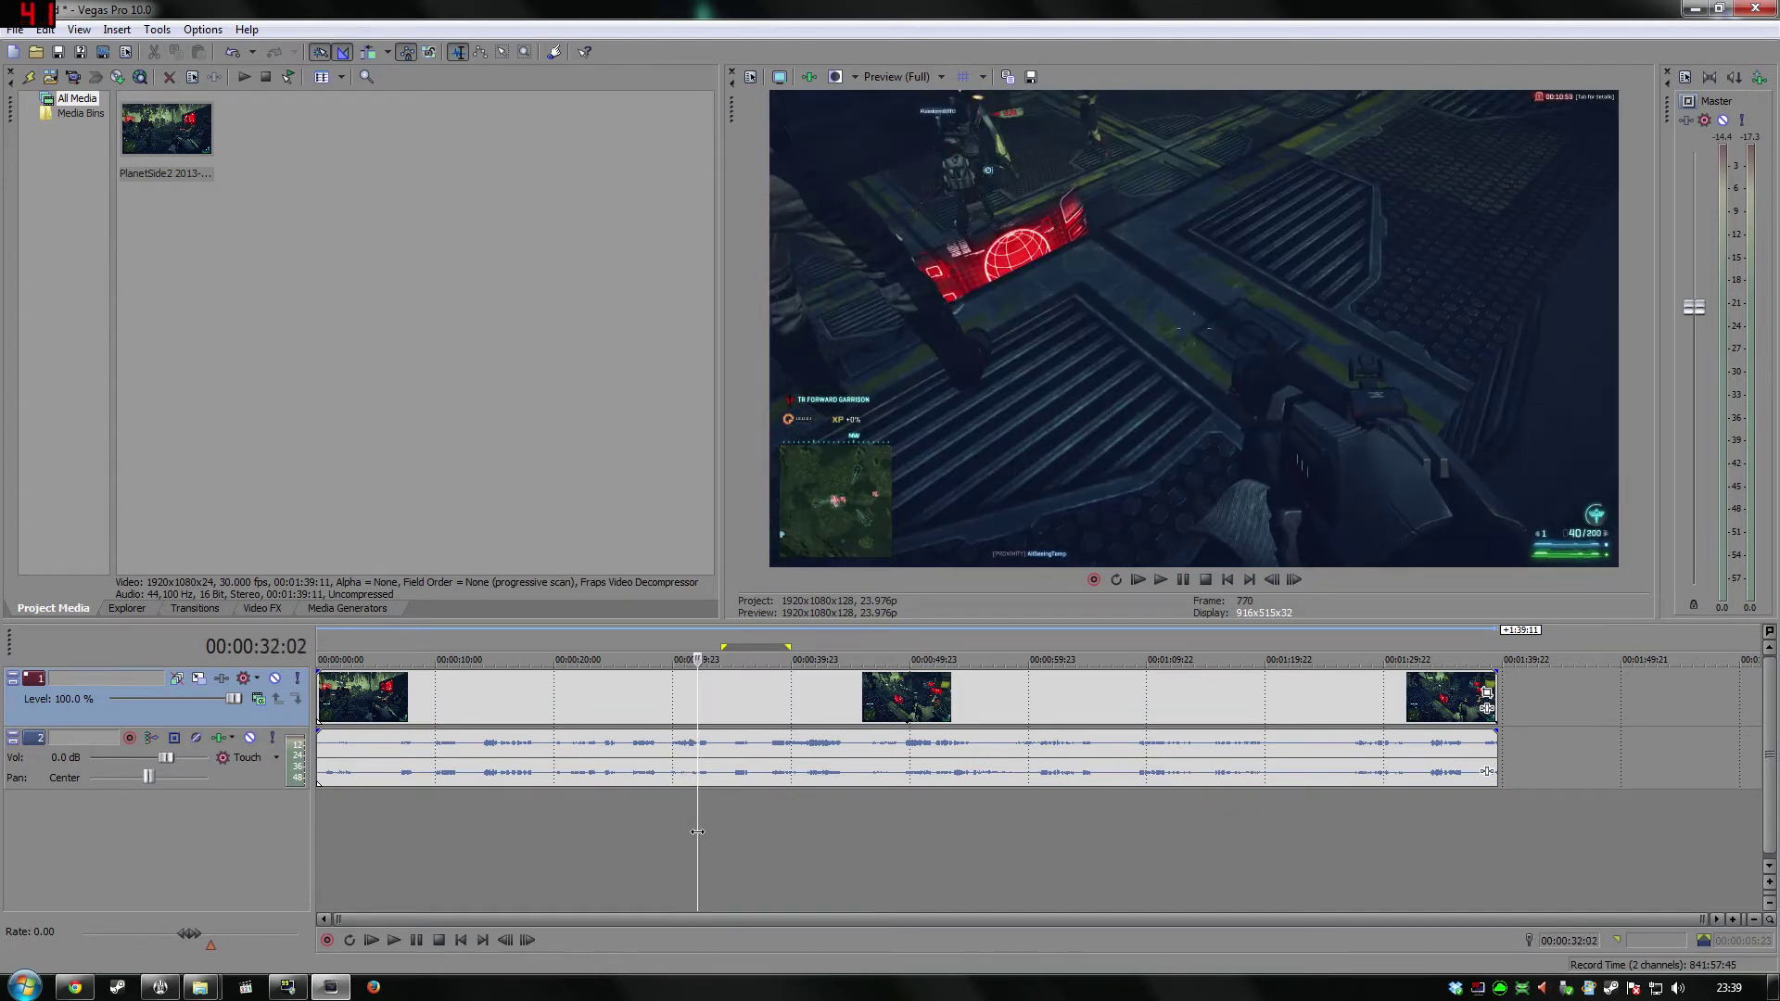
Select the timeline range from 00:00:32:02 to 00:00:37:08 as the loop region, playing it to check the section.
{"action": "left_click_drag", "start_coordinate": [697, 843], "coordinate": [765, 847]}
{"action": "key", "text": "space"}
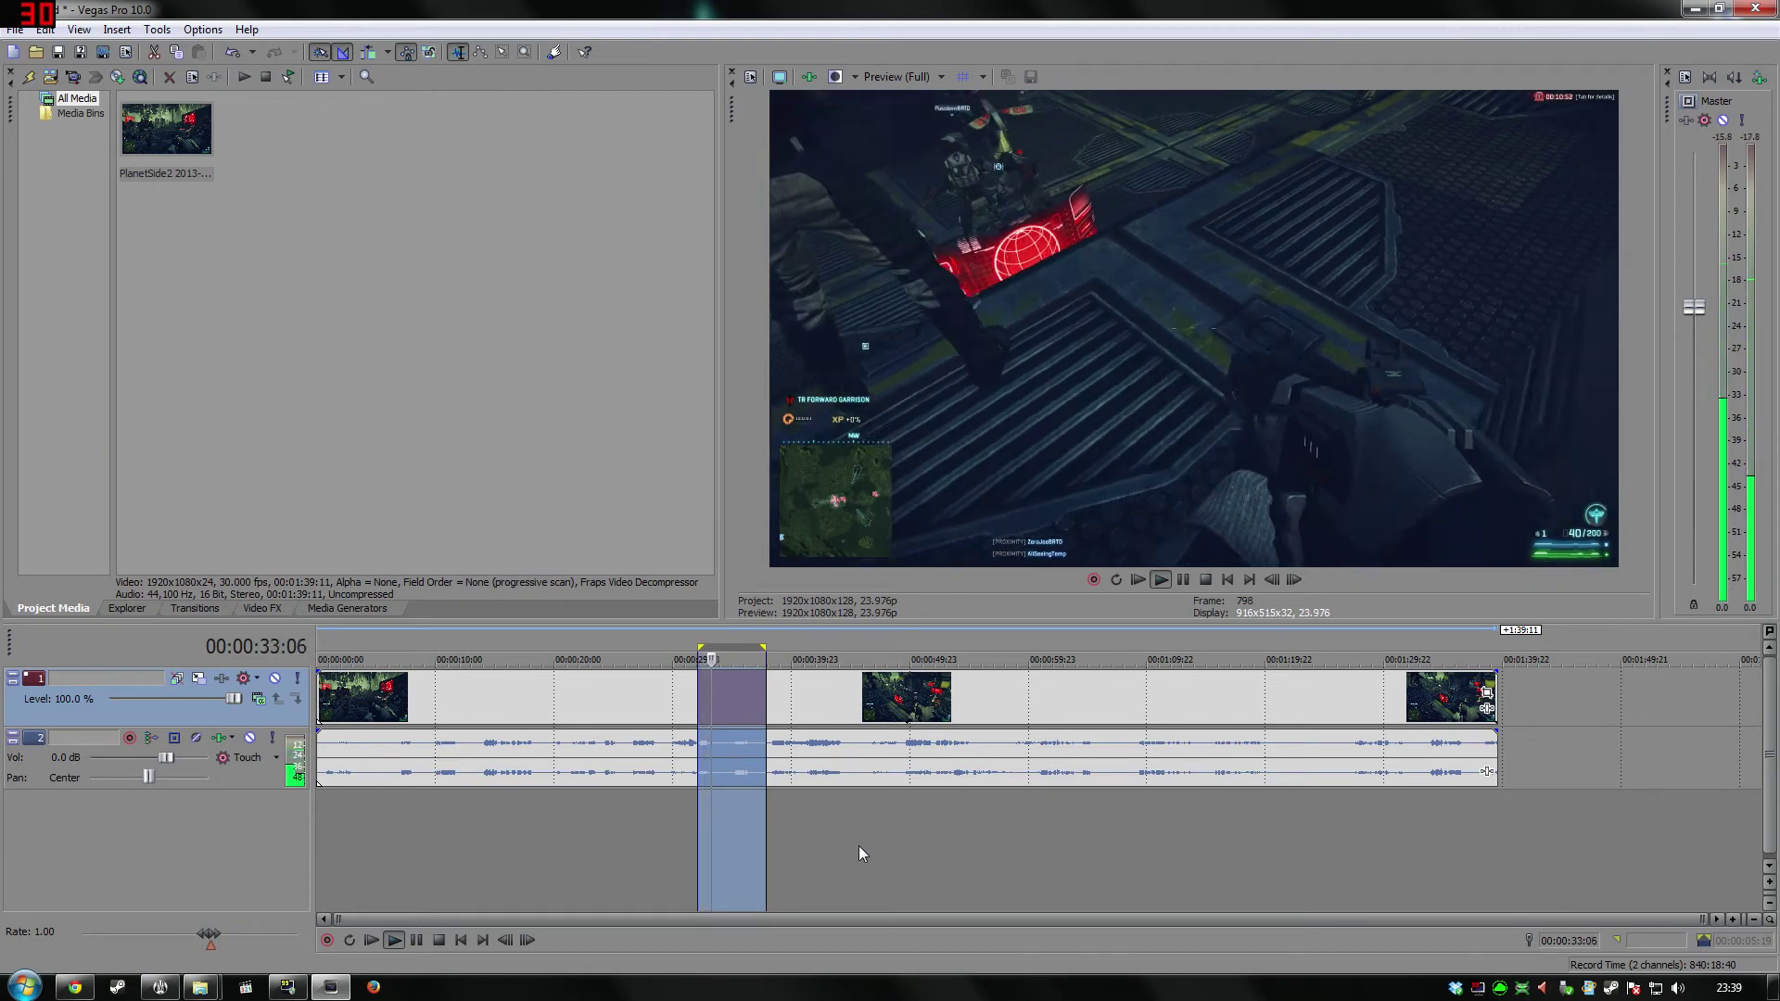
{"action": "key", "text": "space"}
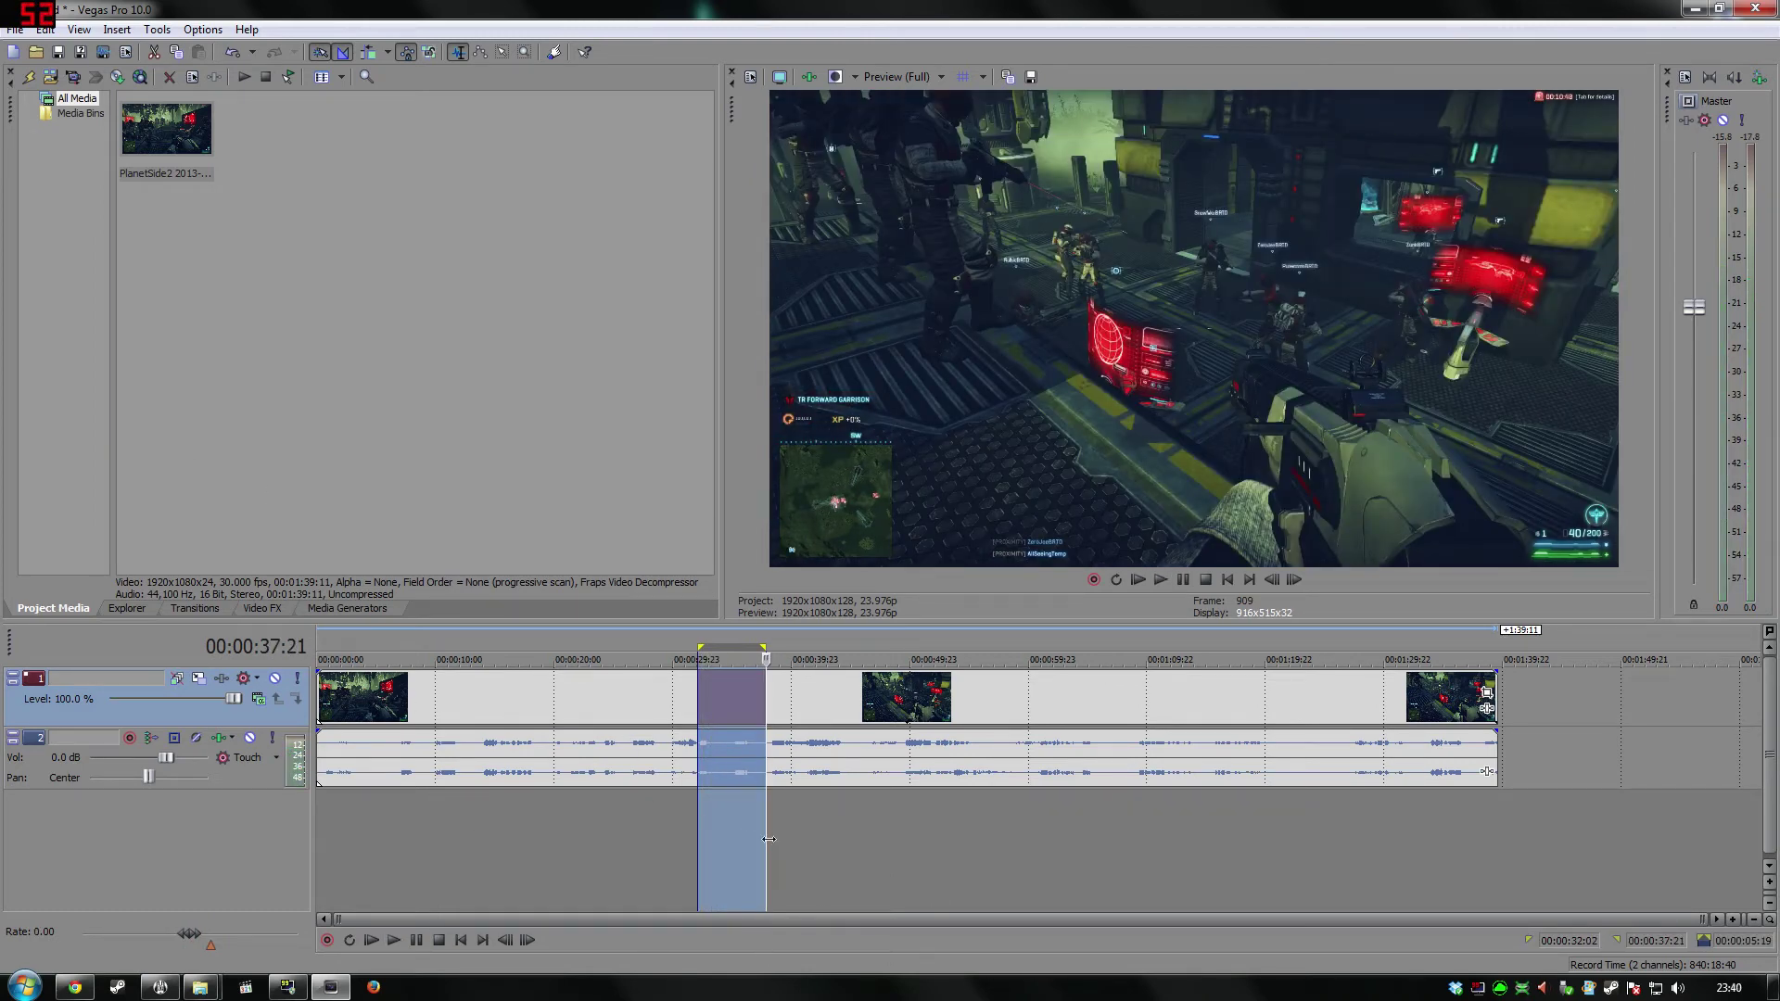
{"action": "left_click_drag", "start_coordinate": [764, 839], "coordinate": [759, 839]}
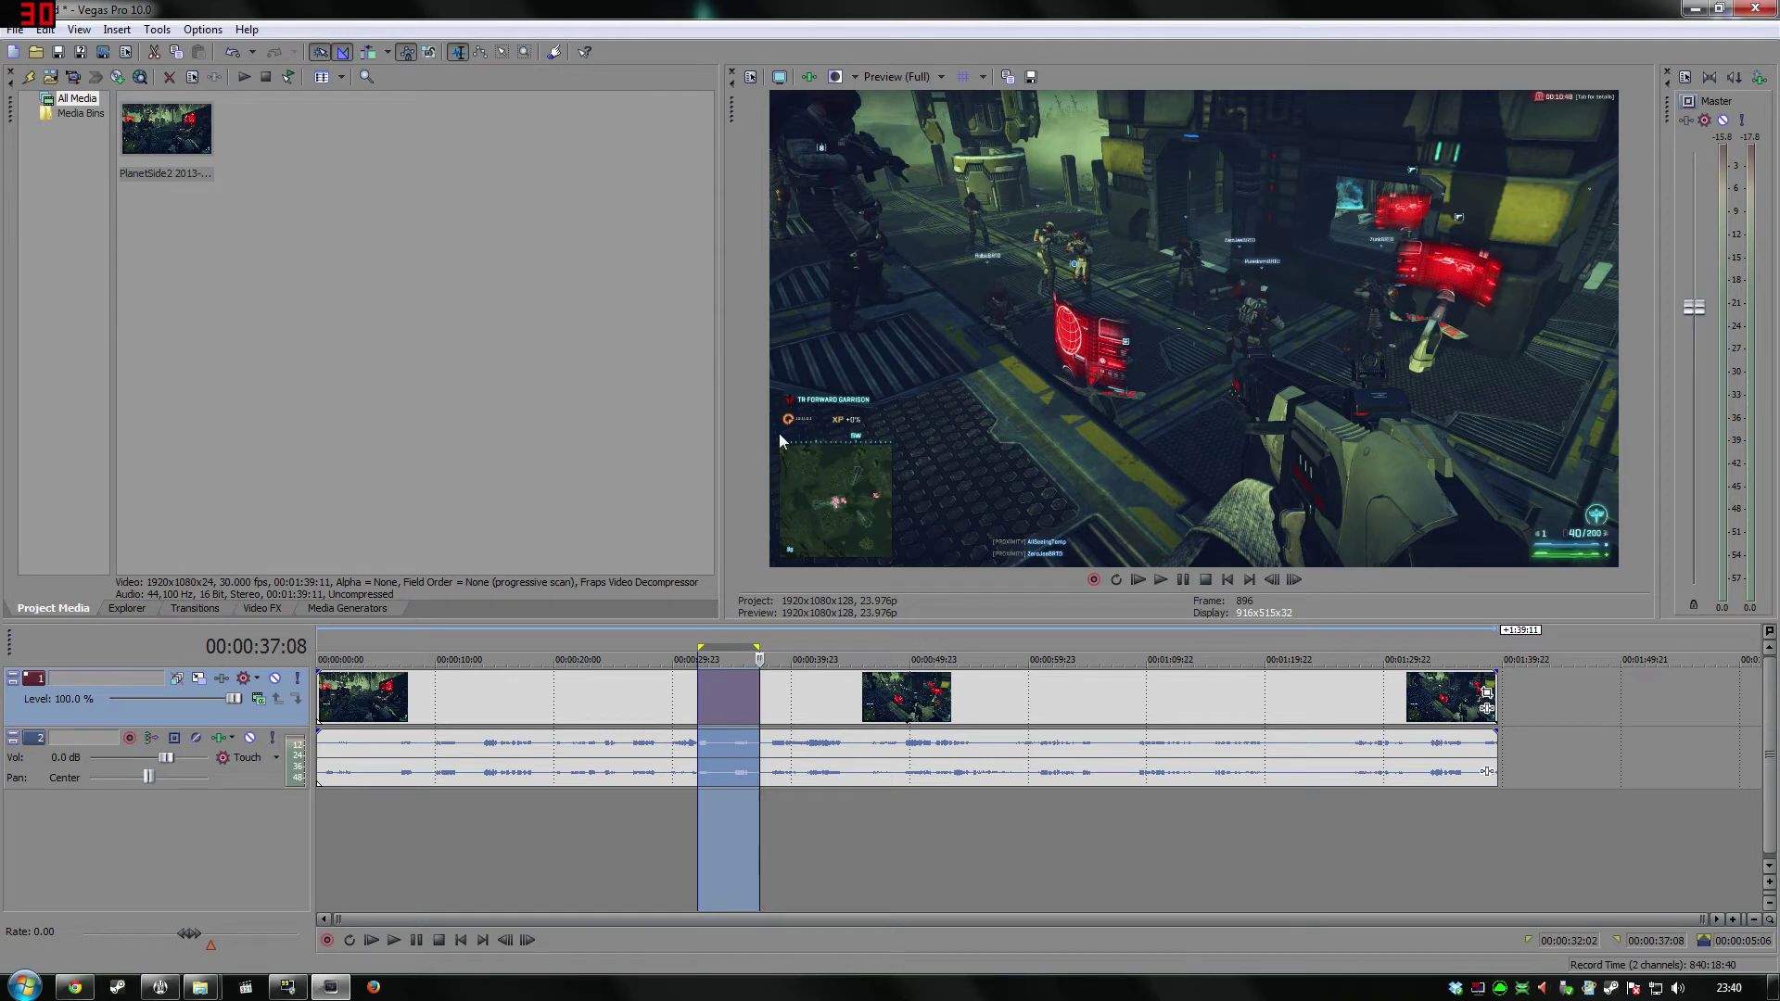
Start rendering the project to a file and take the existing vid.mp4 in My Videos as the output file name.
{"action": "left_click", "coordinate": [13, 30]}
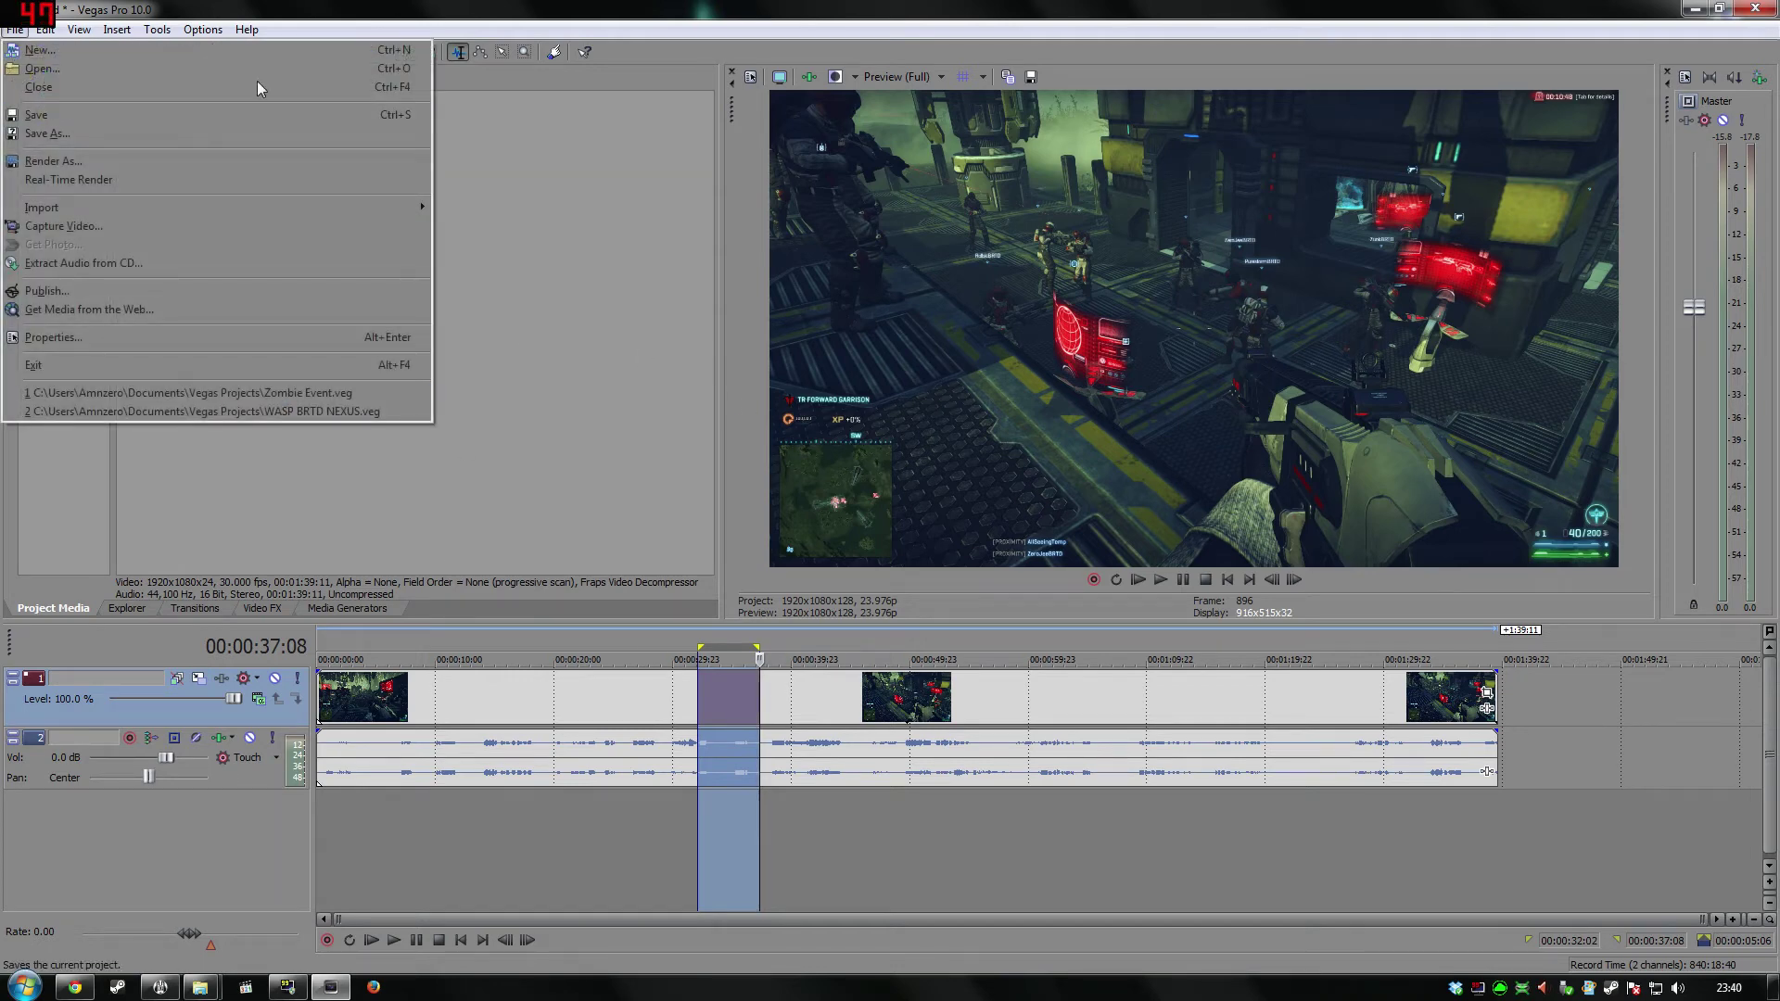
{"action": "left_click", "coordinate": [186, 160]}
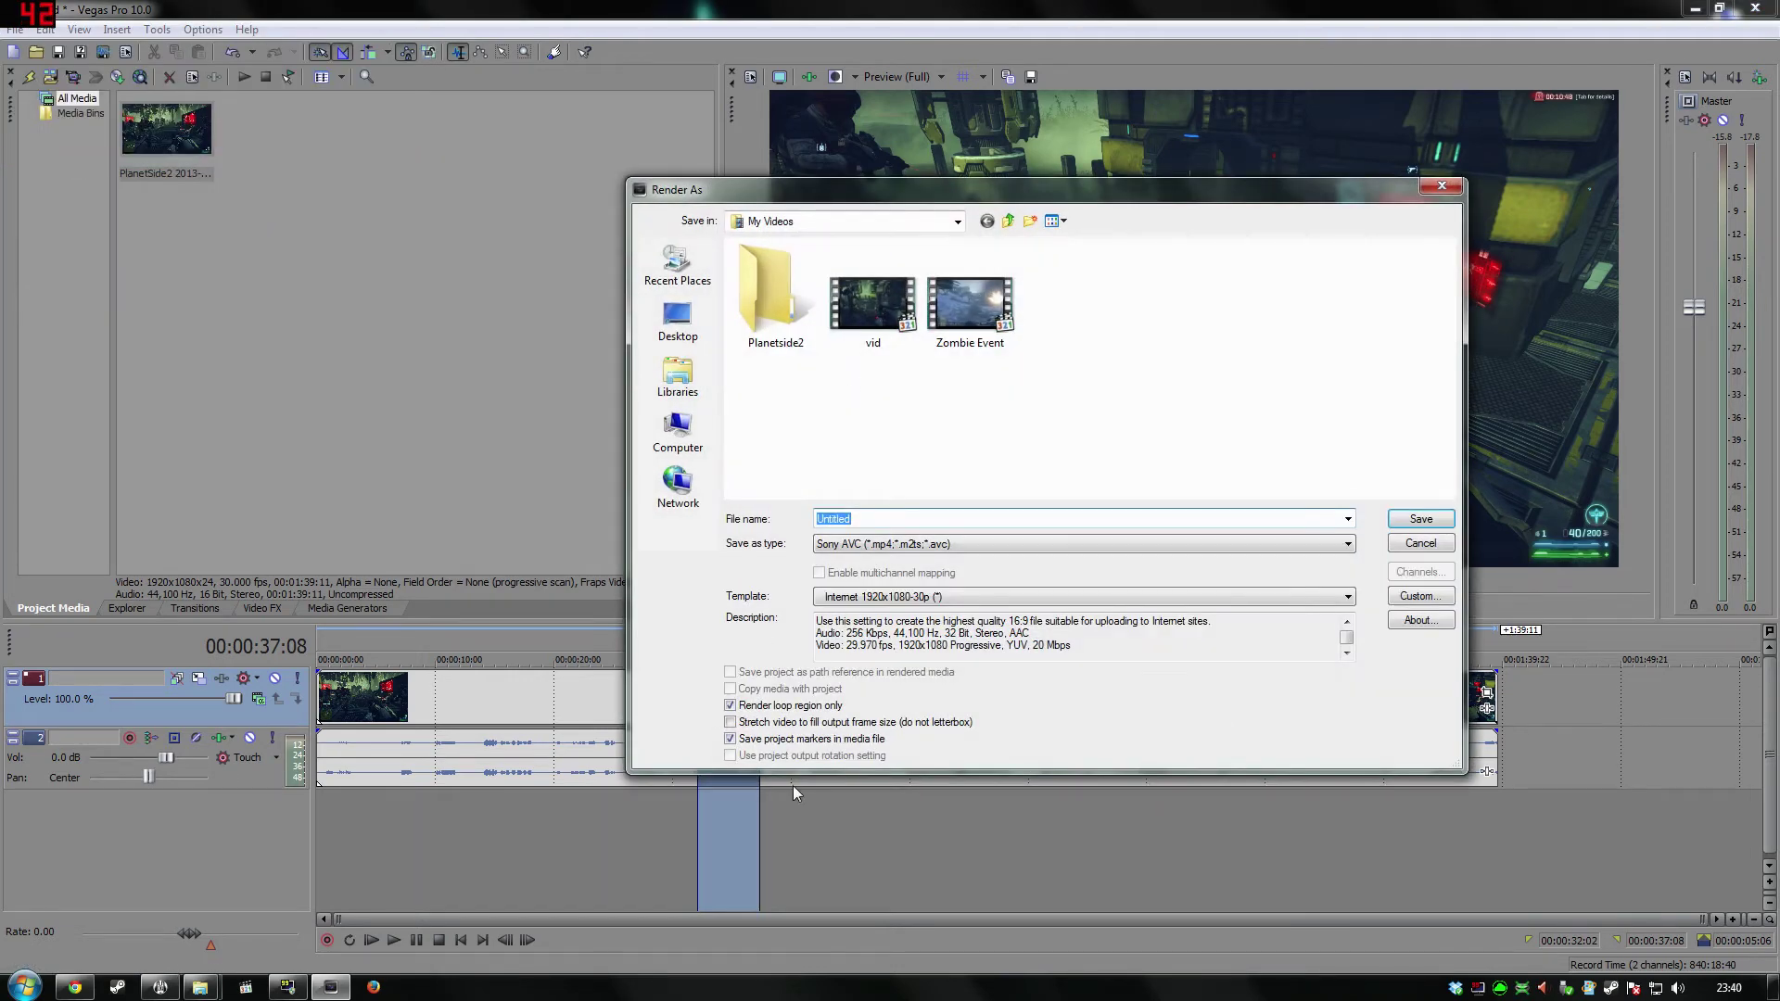
{"action": "left_click_drag", "start_coordinate": [931, 189], "coordinate": [1146, 115]}
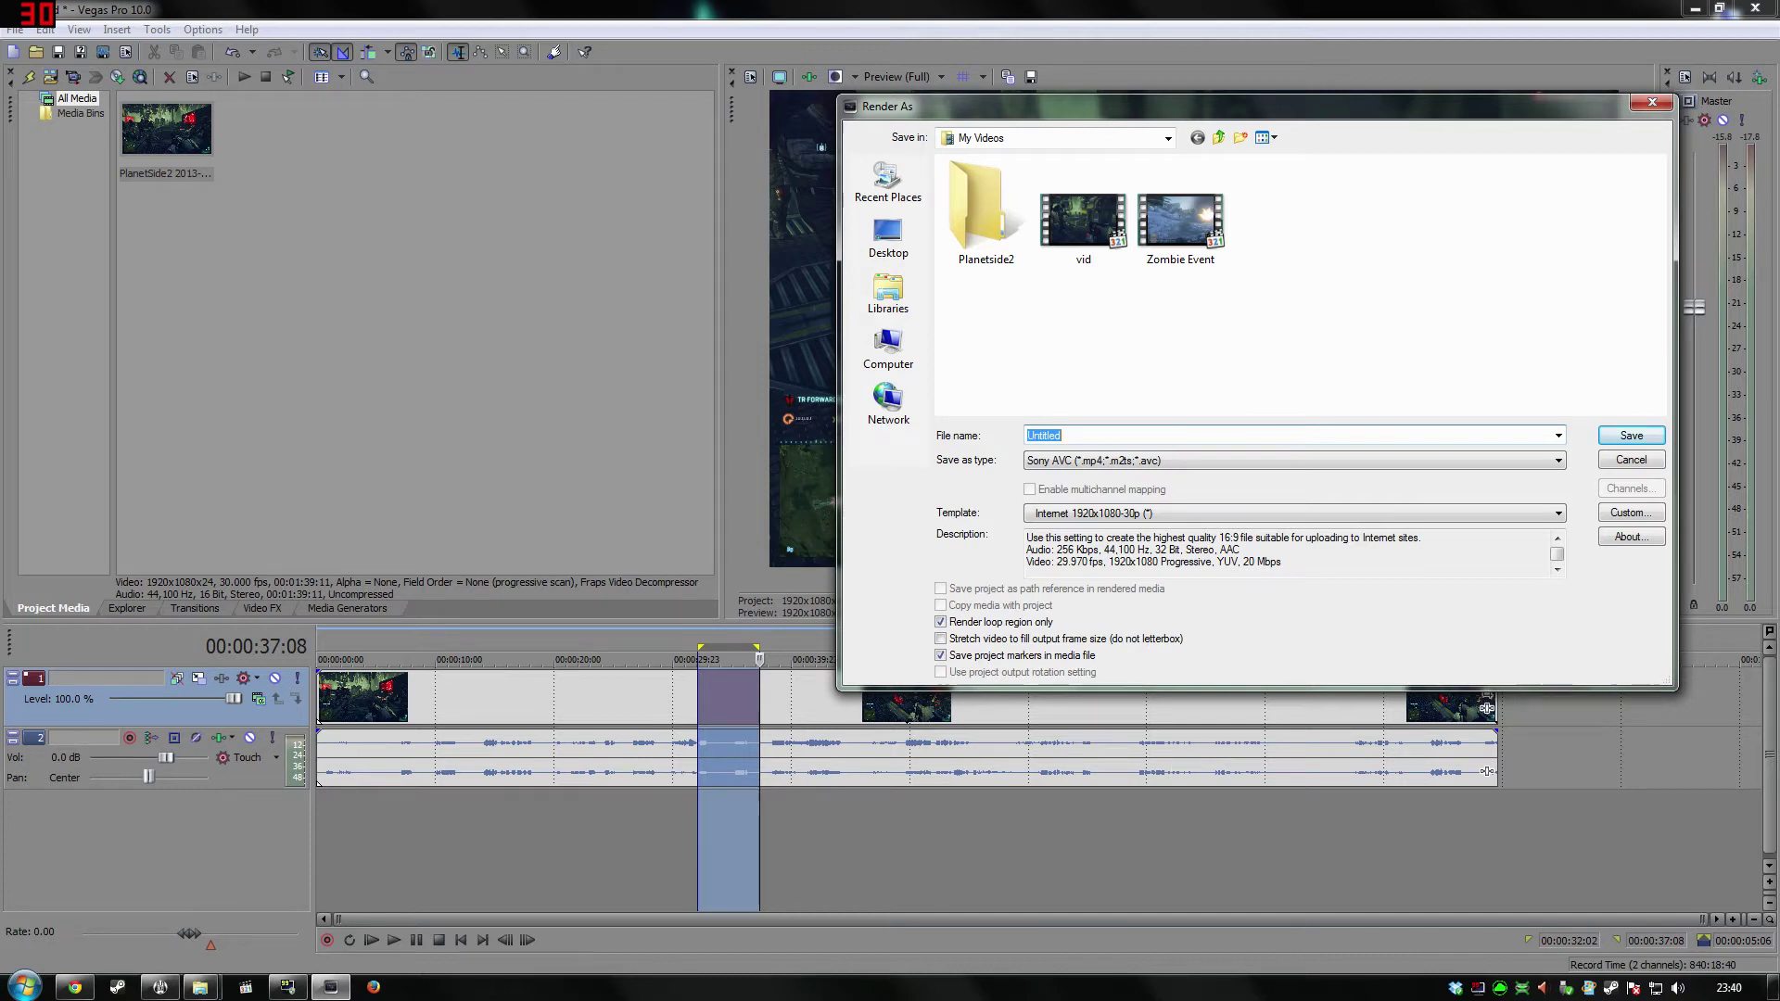
{"action": "left_click", "coordinate": [1078, 221]}
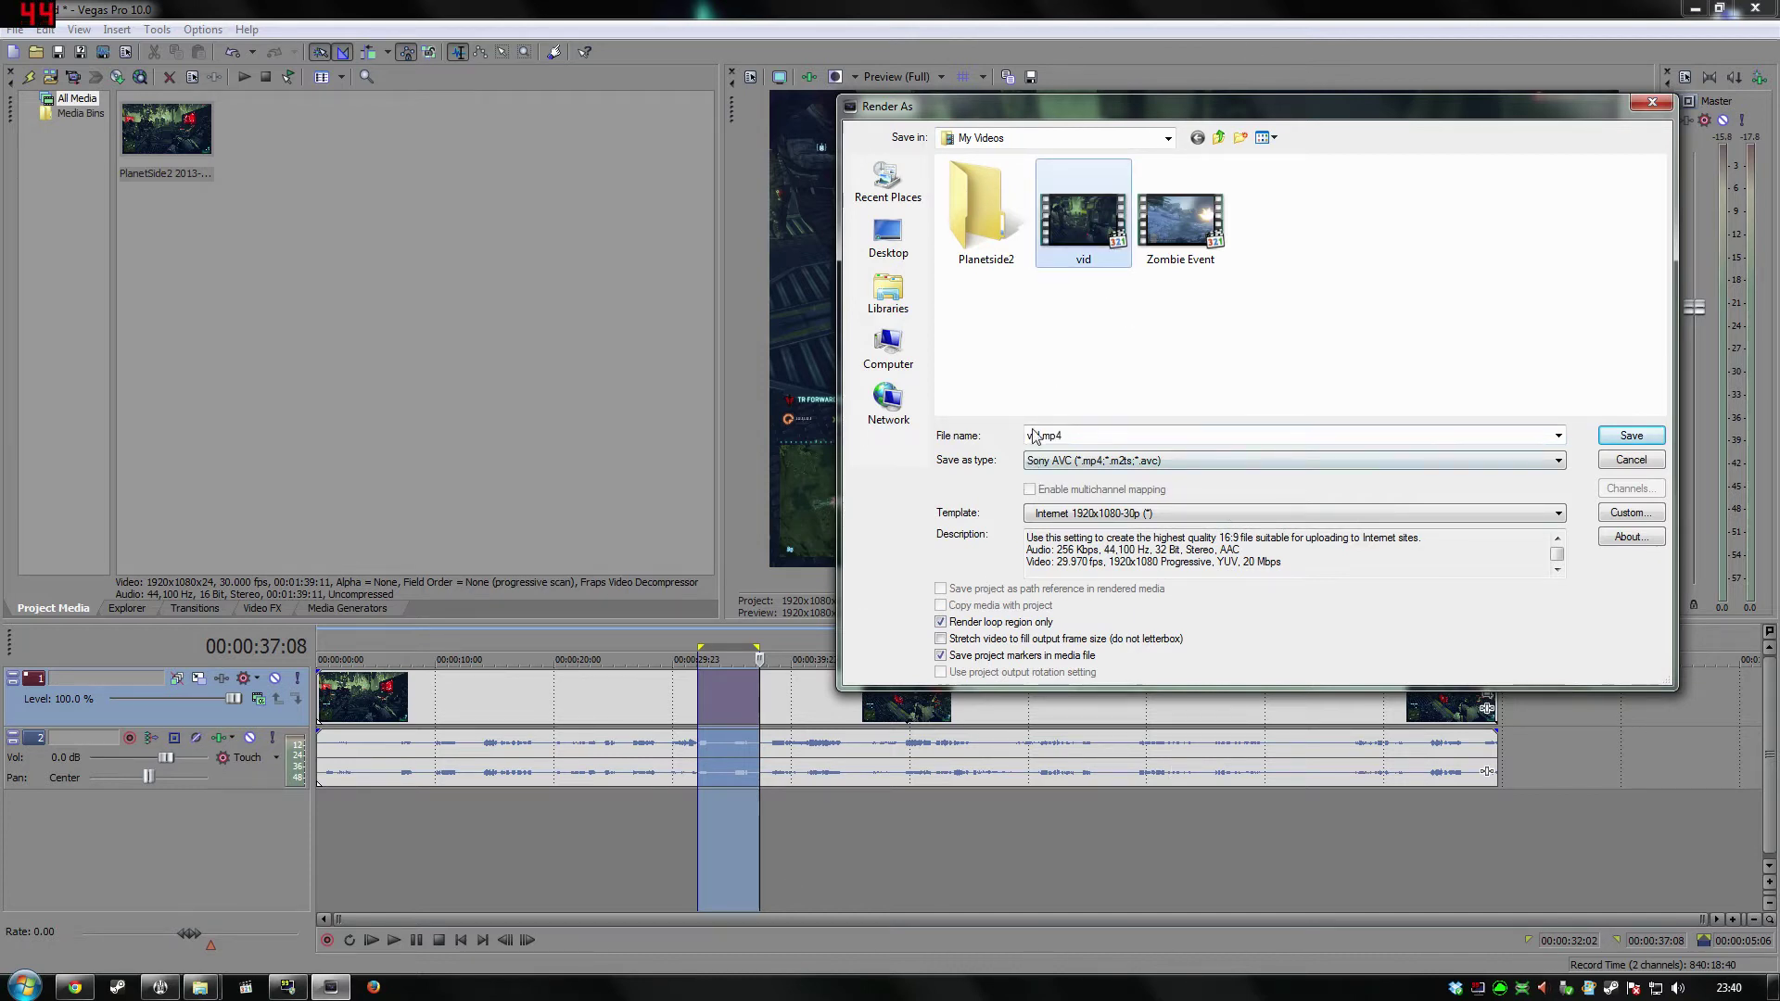
{"action": "left_click_drag", "start_coordinate": [1136, 111], "coordinate": [867, 110]}
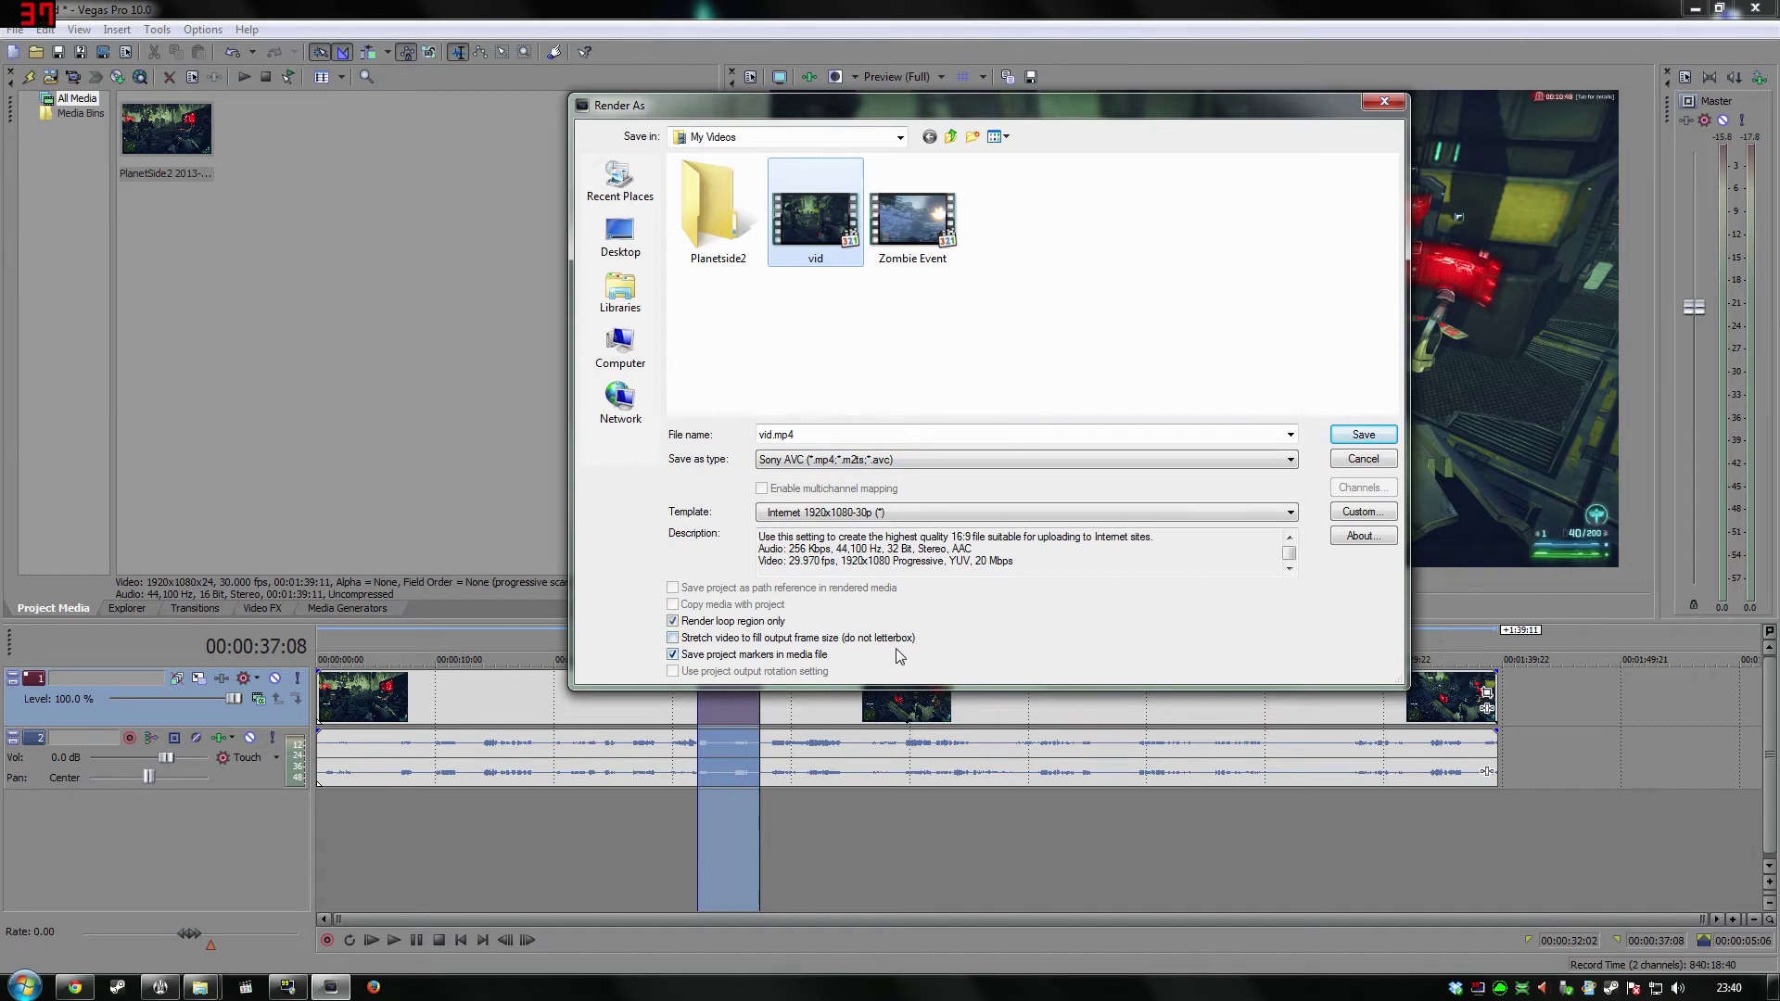
Choose Sony AVC as the render format with the Internet 1920x1080-30p template.
{"action": "left_click", "coordinate": [1109, 459]}
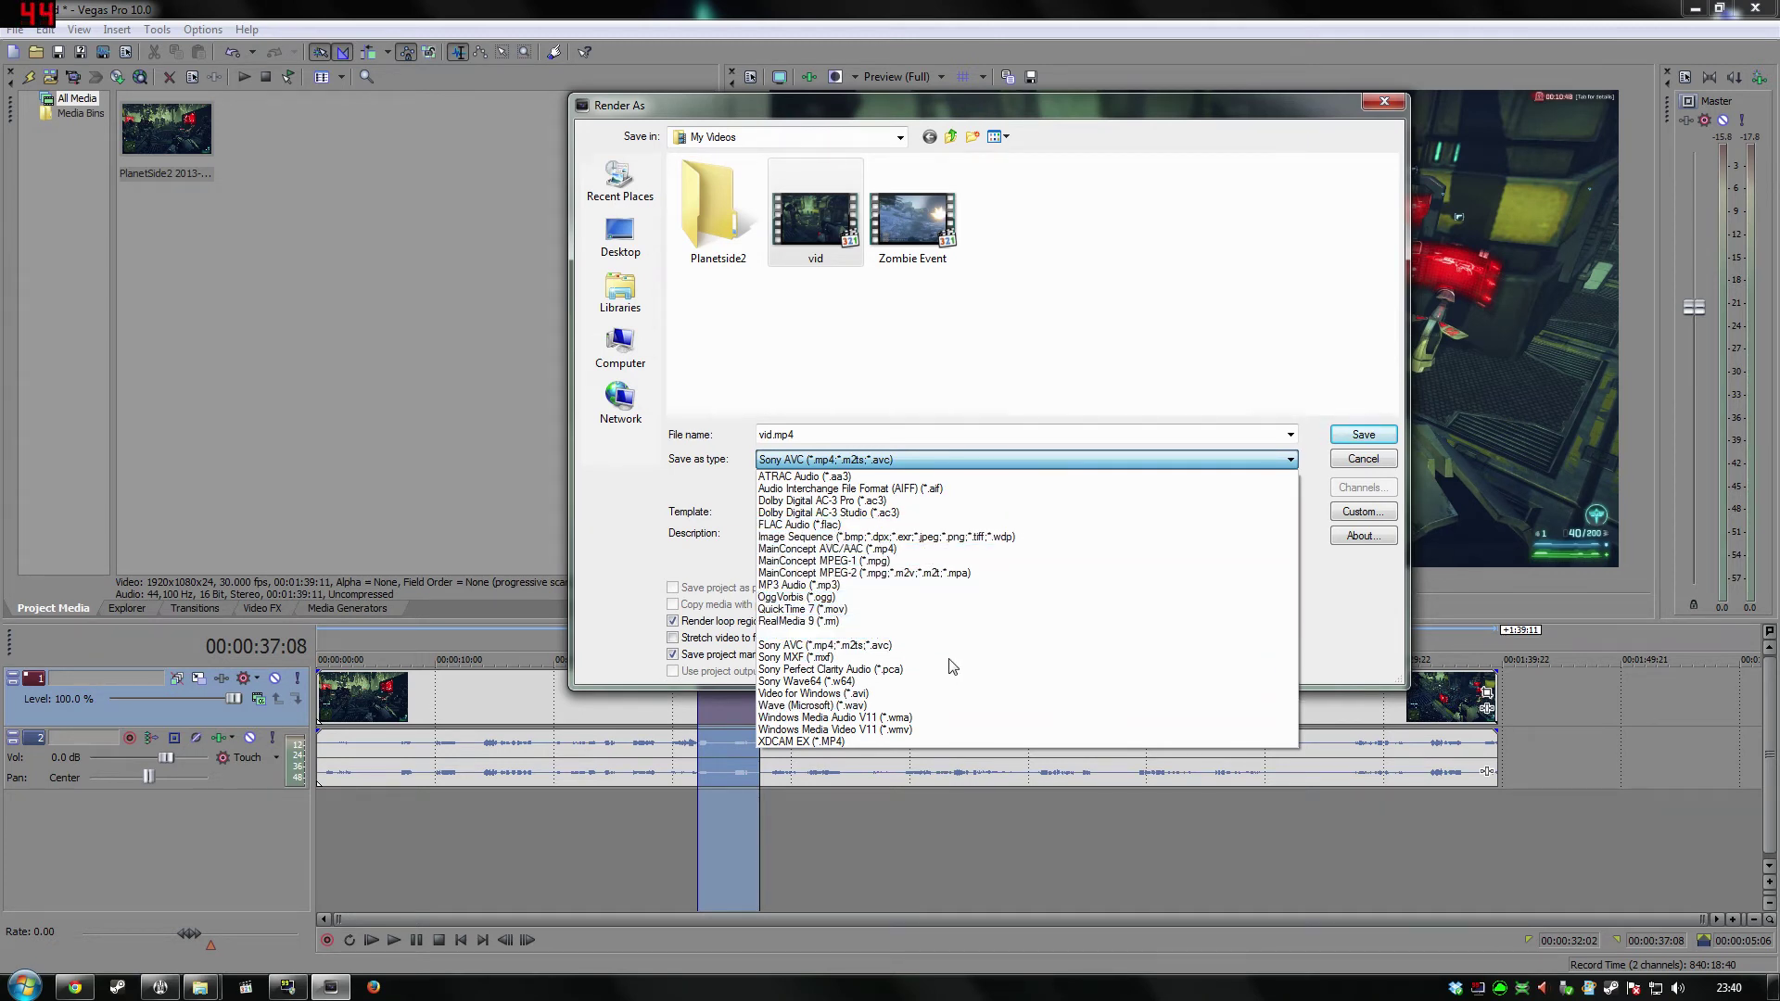
{"action": "left_click", "coordinate": [929, 649]}
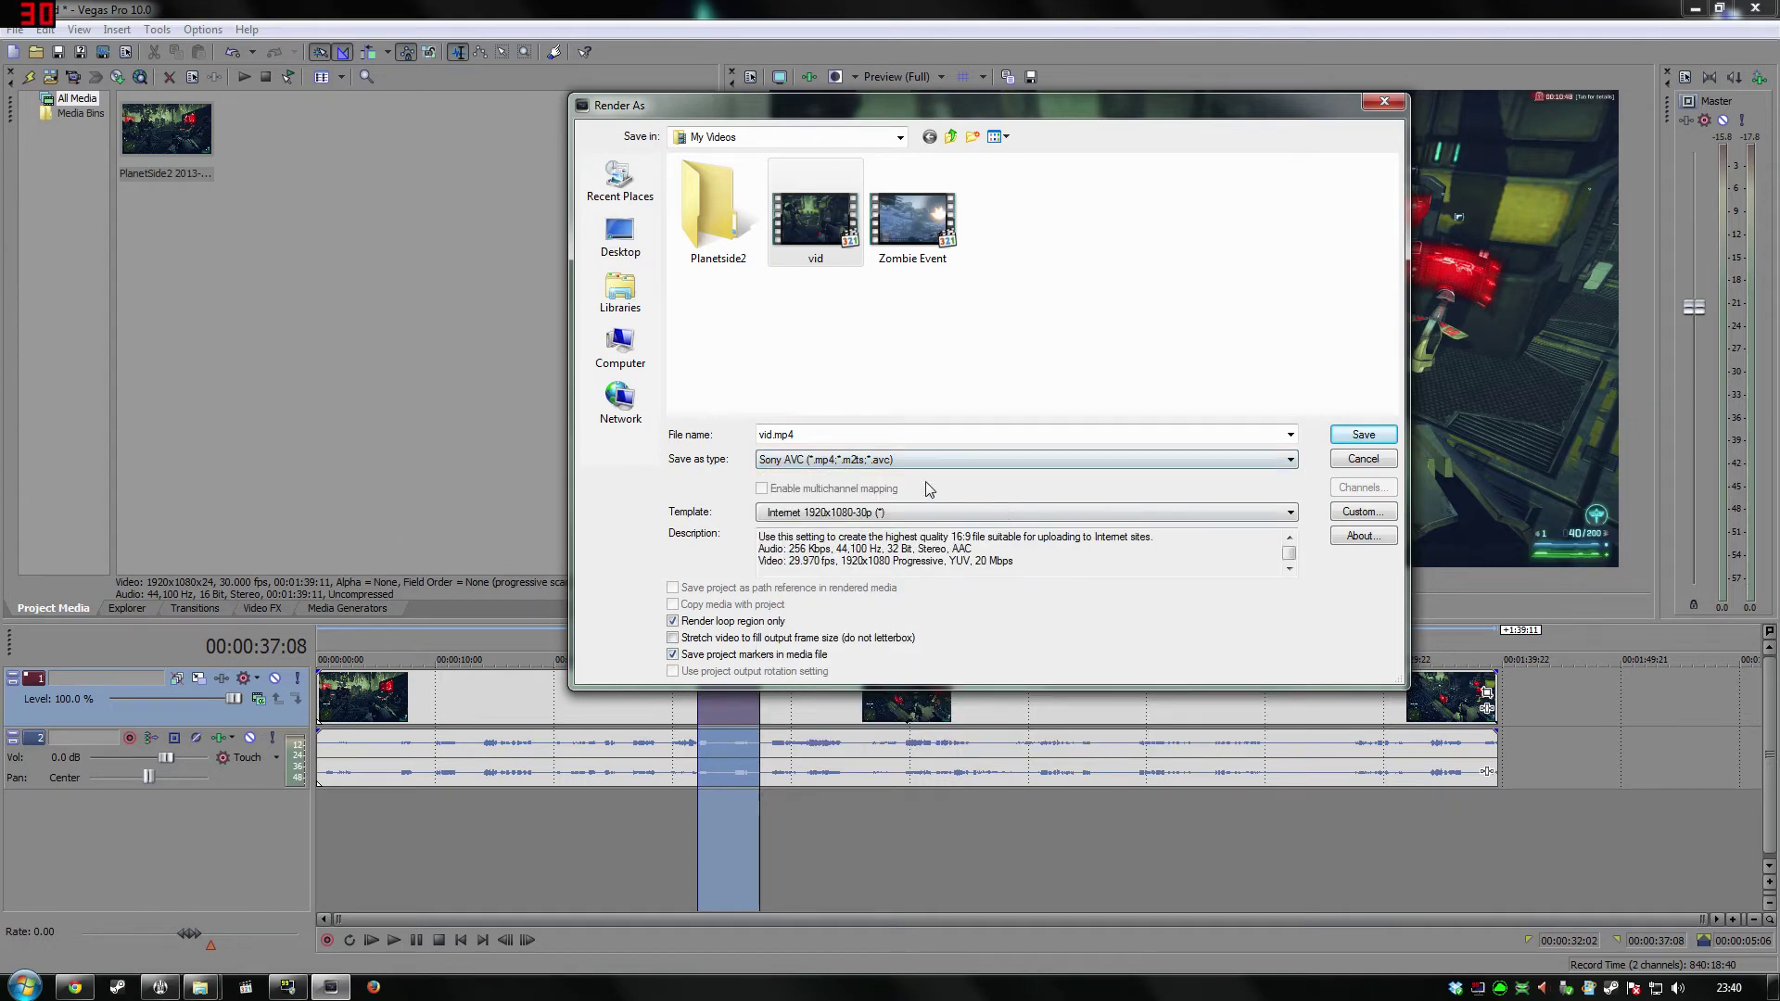
{"action": "left_click", "coordinate": [1289, 517]}
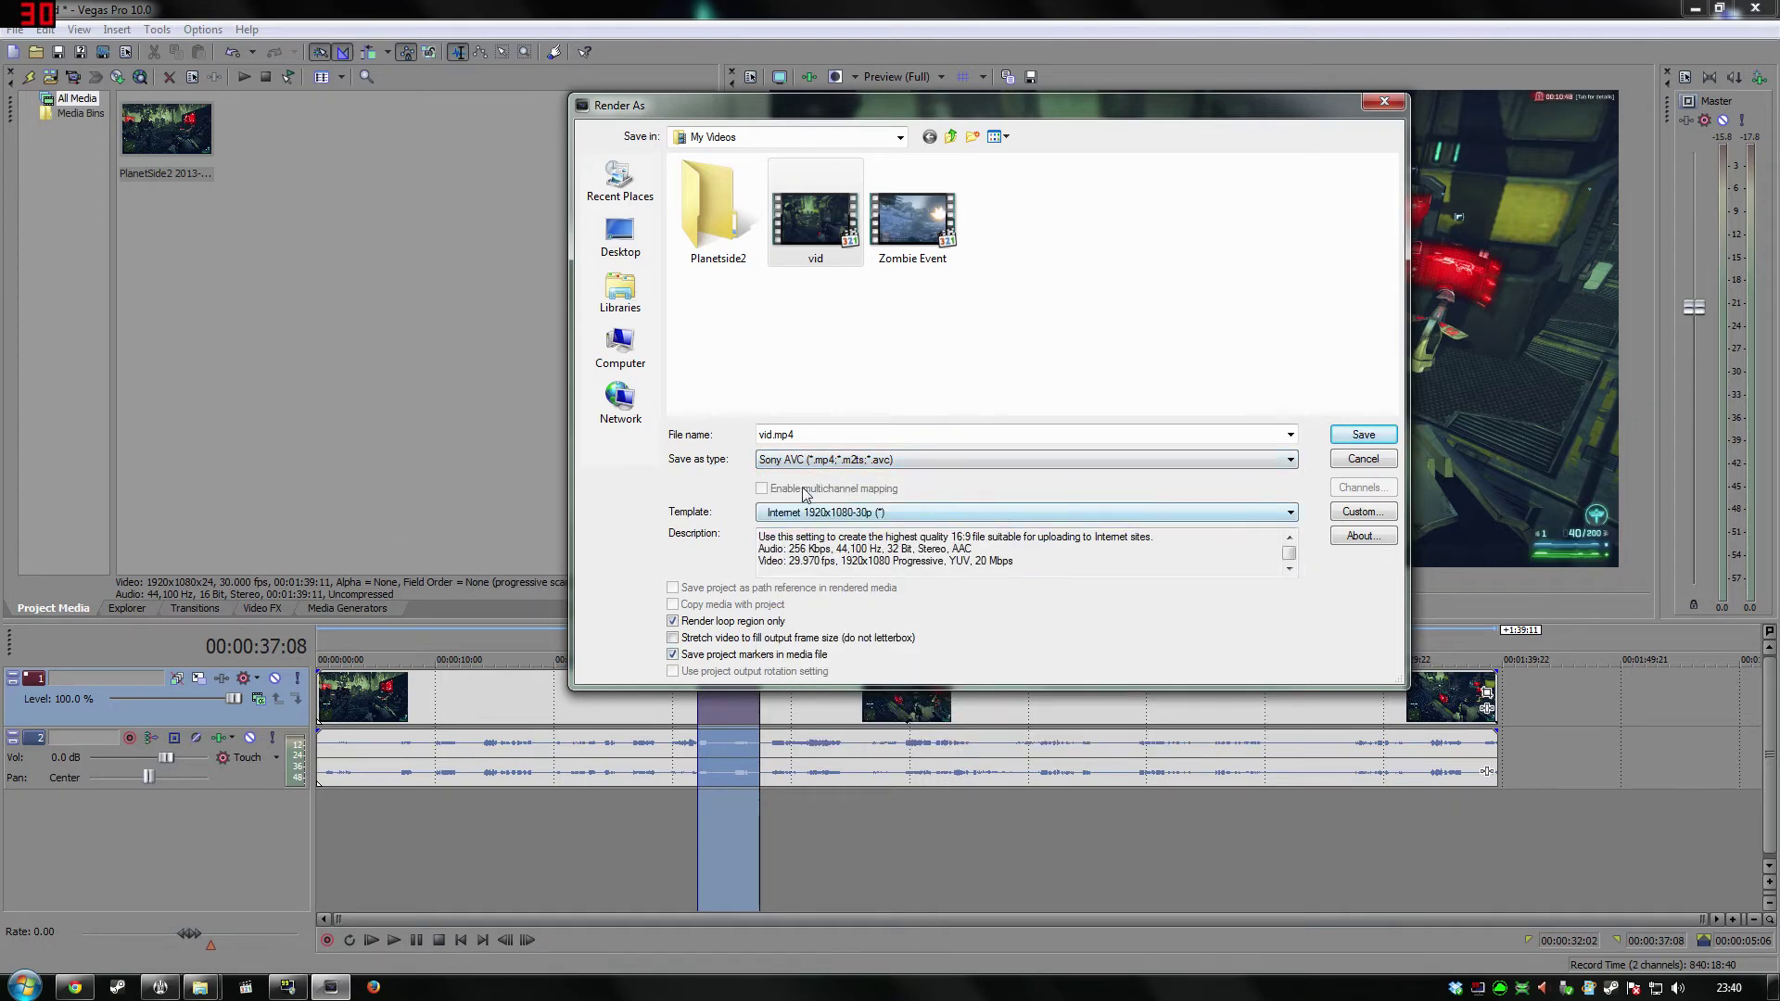
{"action": "left_click", "coordinate": [970, 517]}
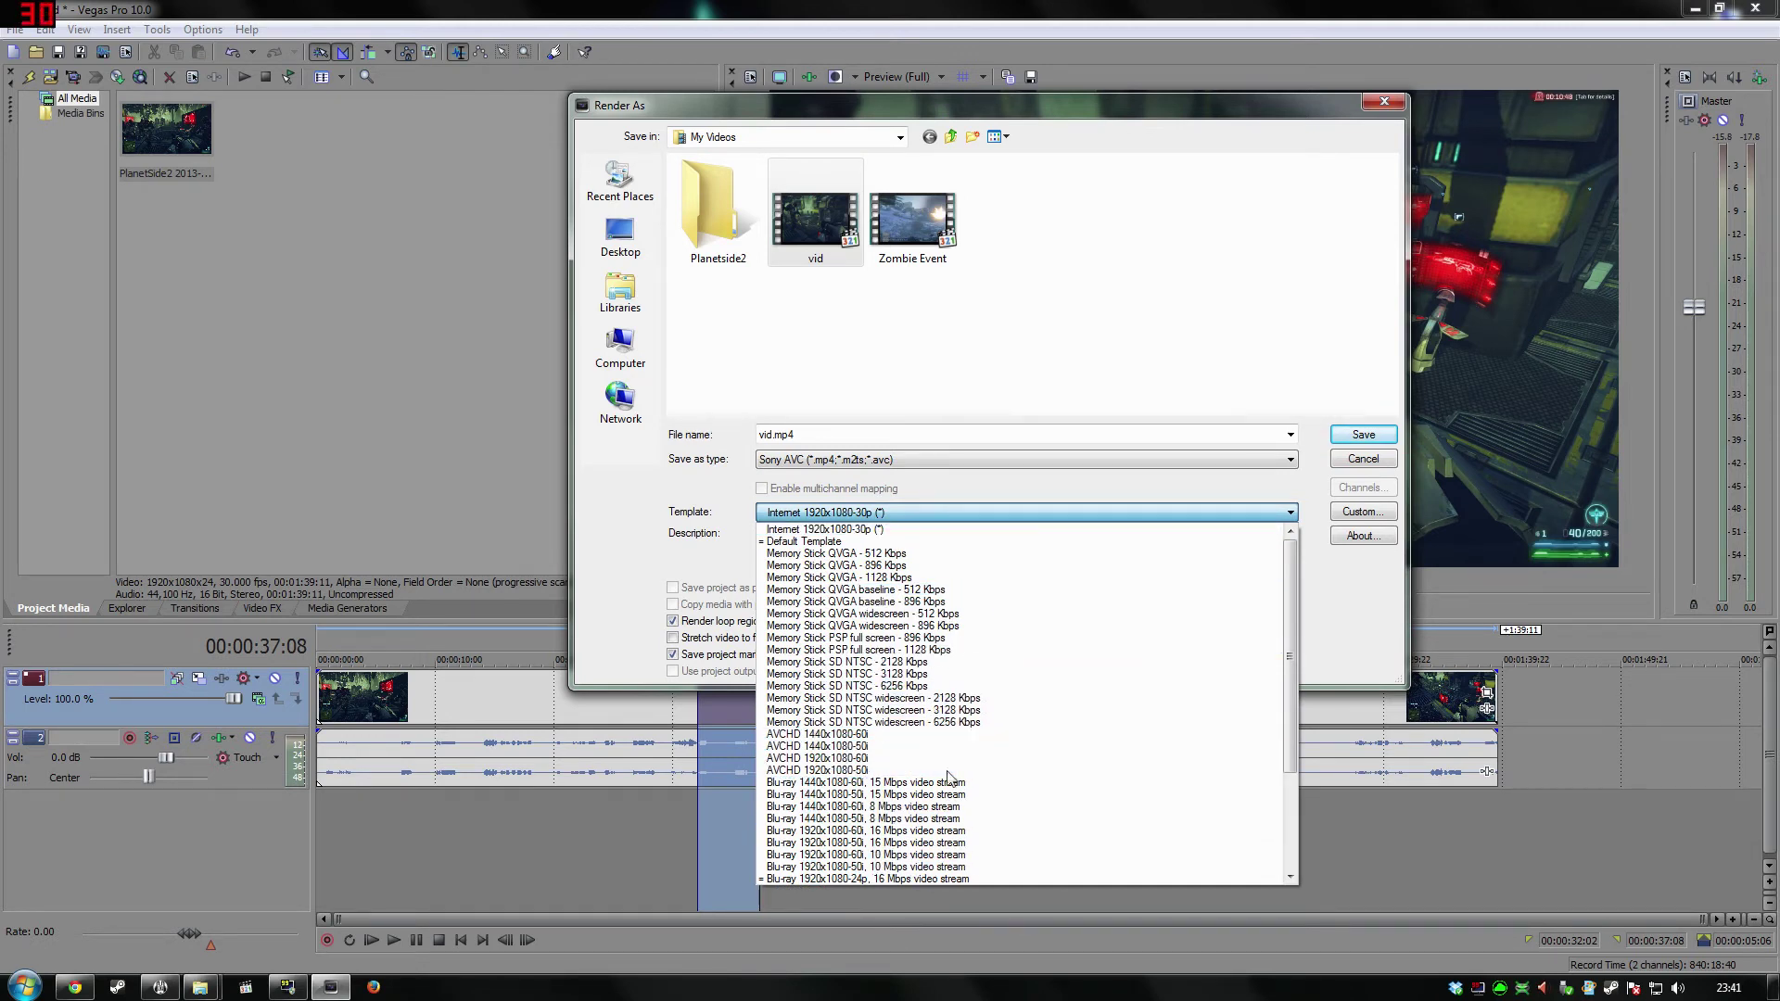
{"action": "scroll", "coordinate": [976, 753], "scroll_direction": "down", "scroll_amount": 4}
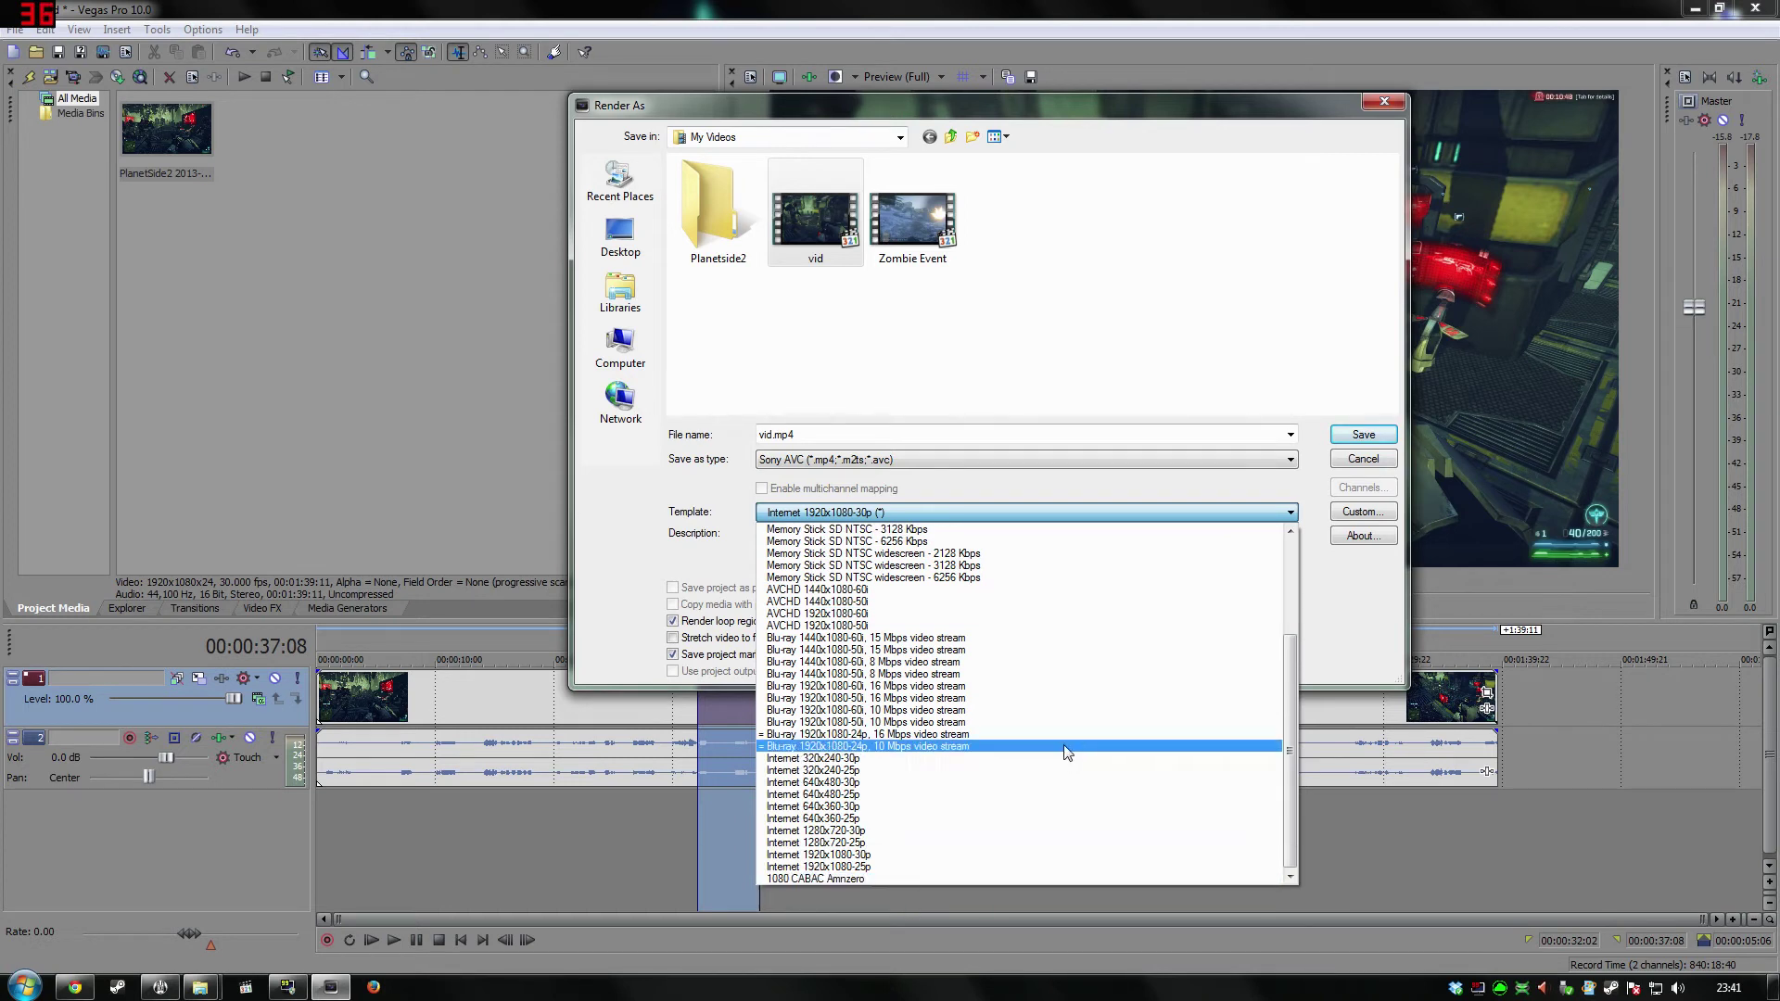
{"action": "left_click", "coordinate": [911, 865]}
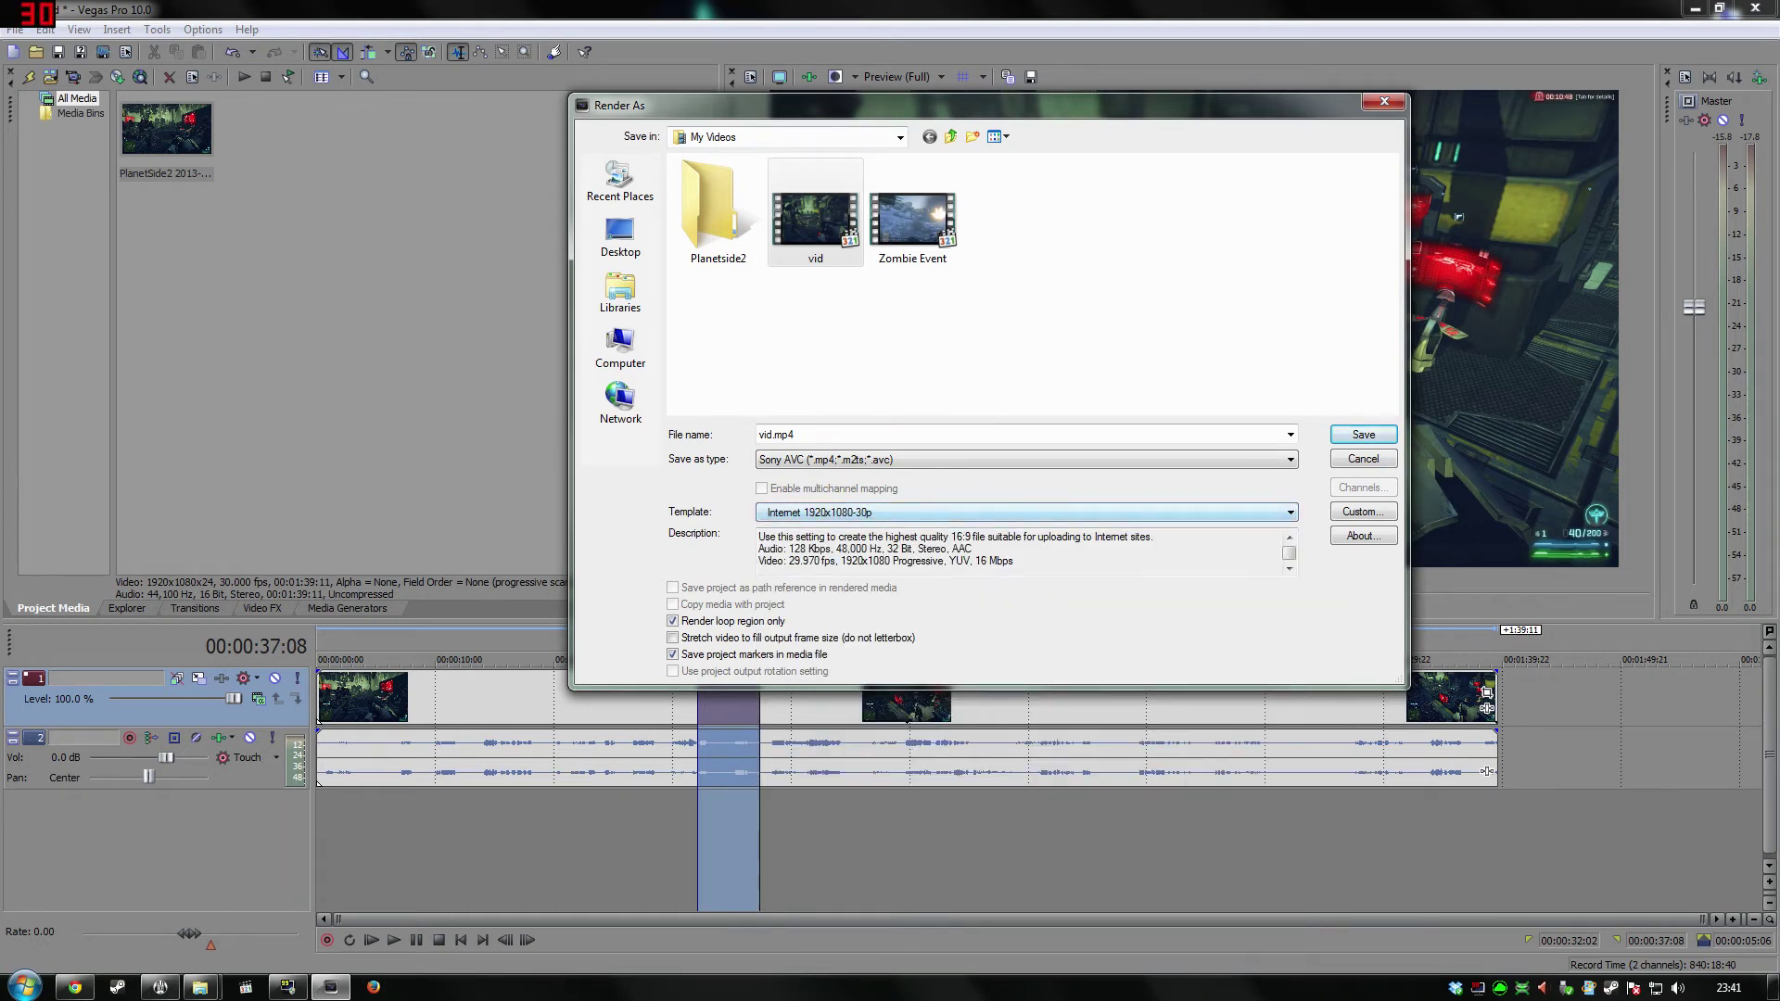
Customize the render template's video settings with the High profile and CABAC entropy coding.
{"action": "left_click", "coordinate": [1341, 517]}
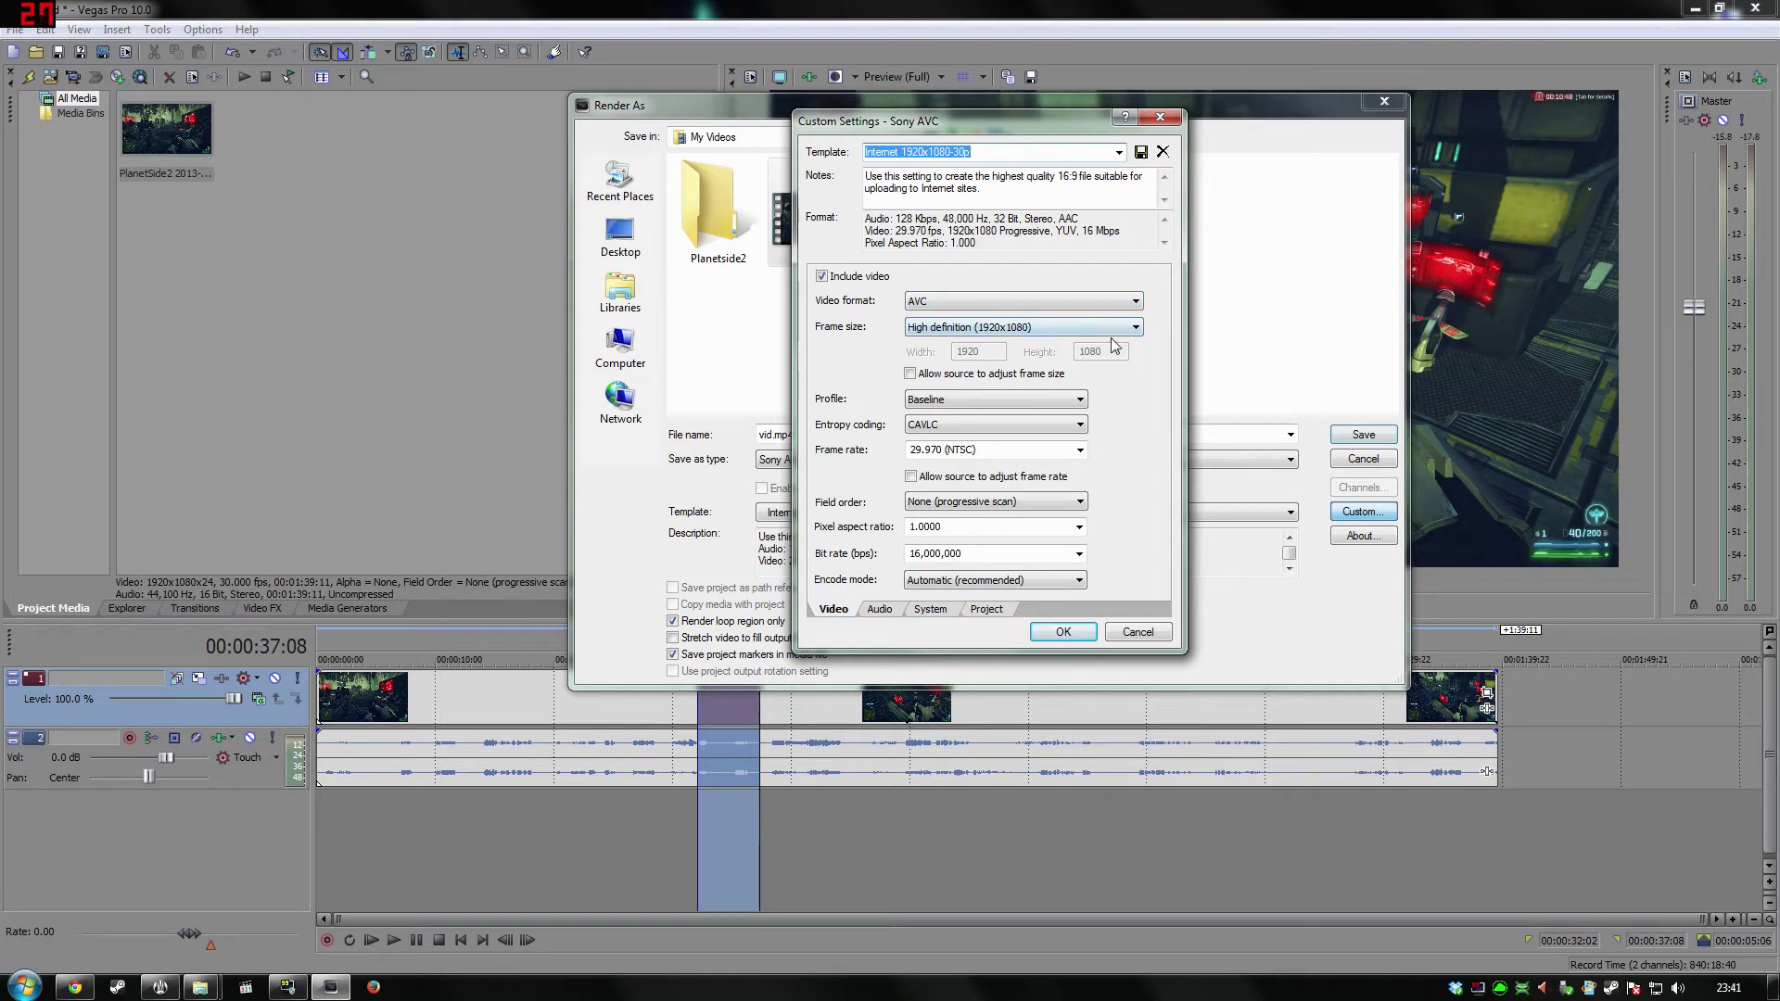
{"action": "left_click", "coordinate": [949, 400]}
{"action": "left_click", "coordinate": [973, 443]}
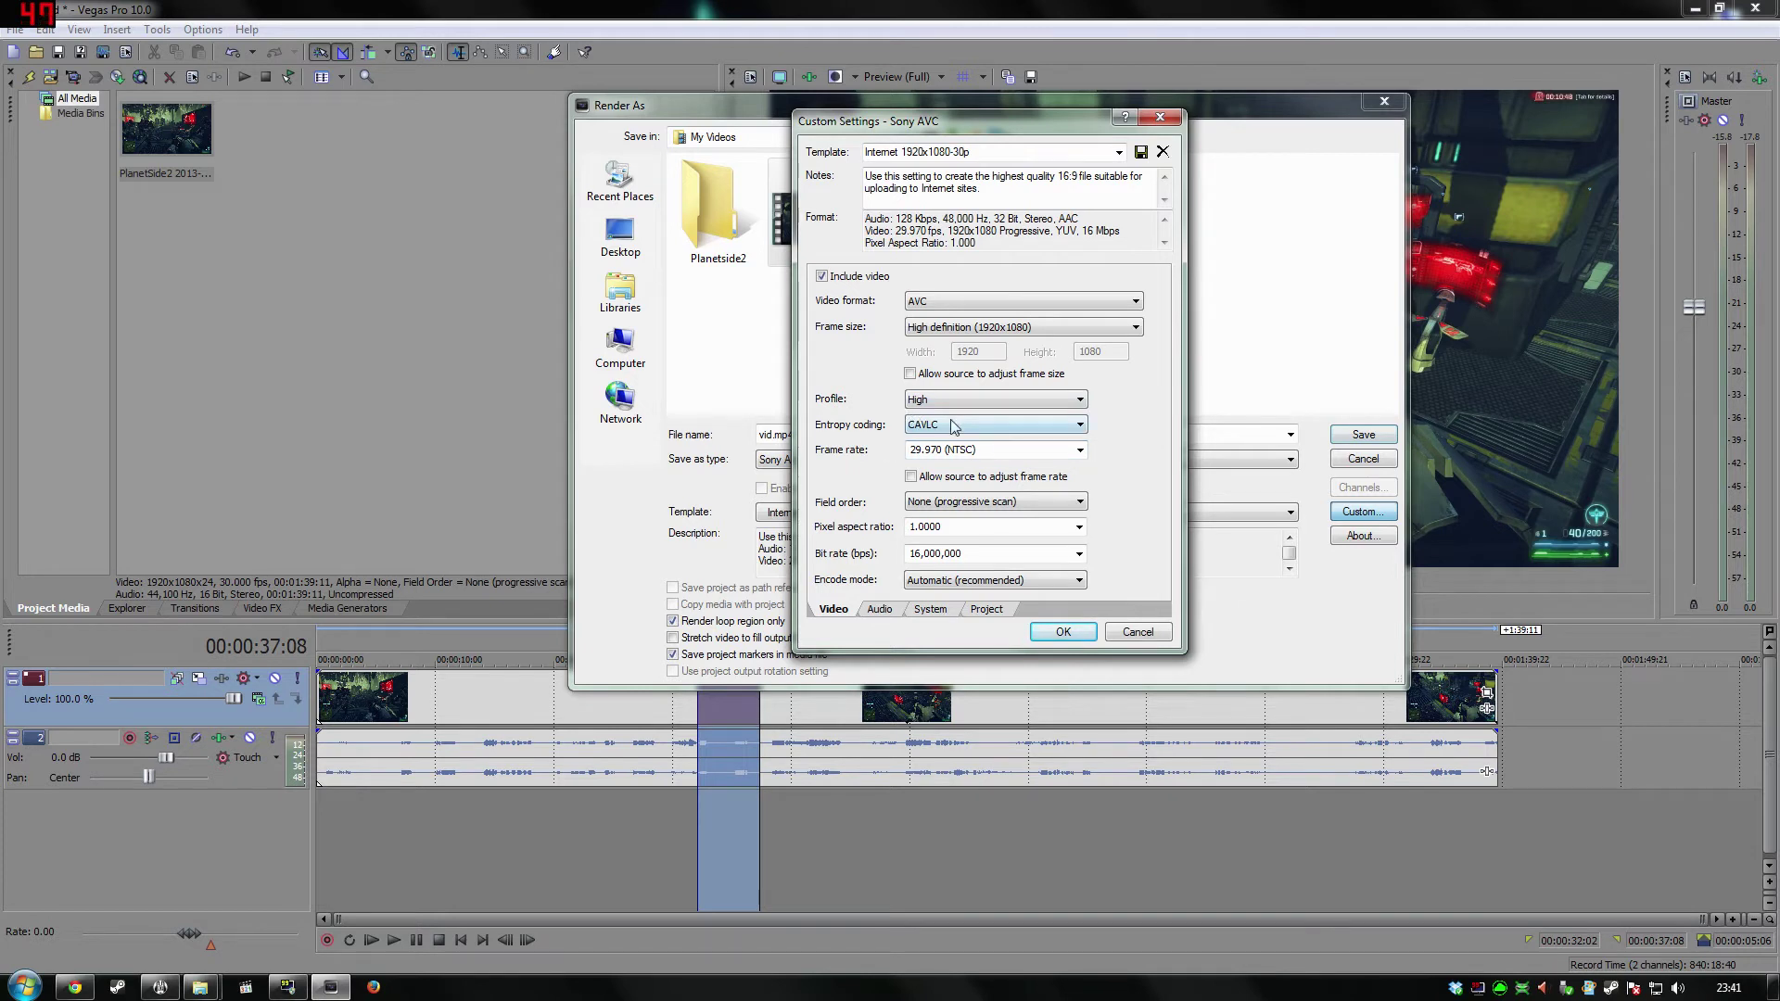
{"action": "left_click", "coordinate": [922, 428]}
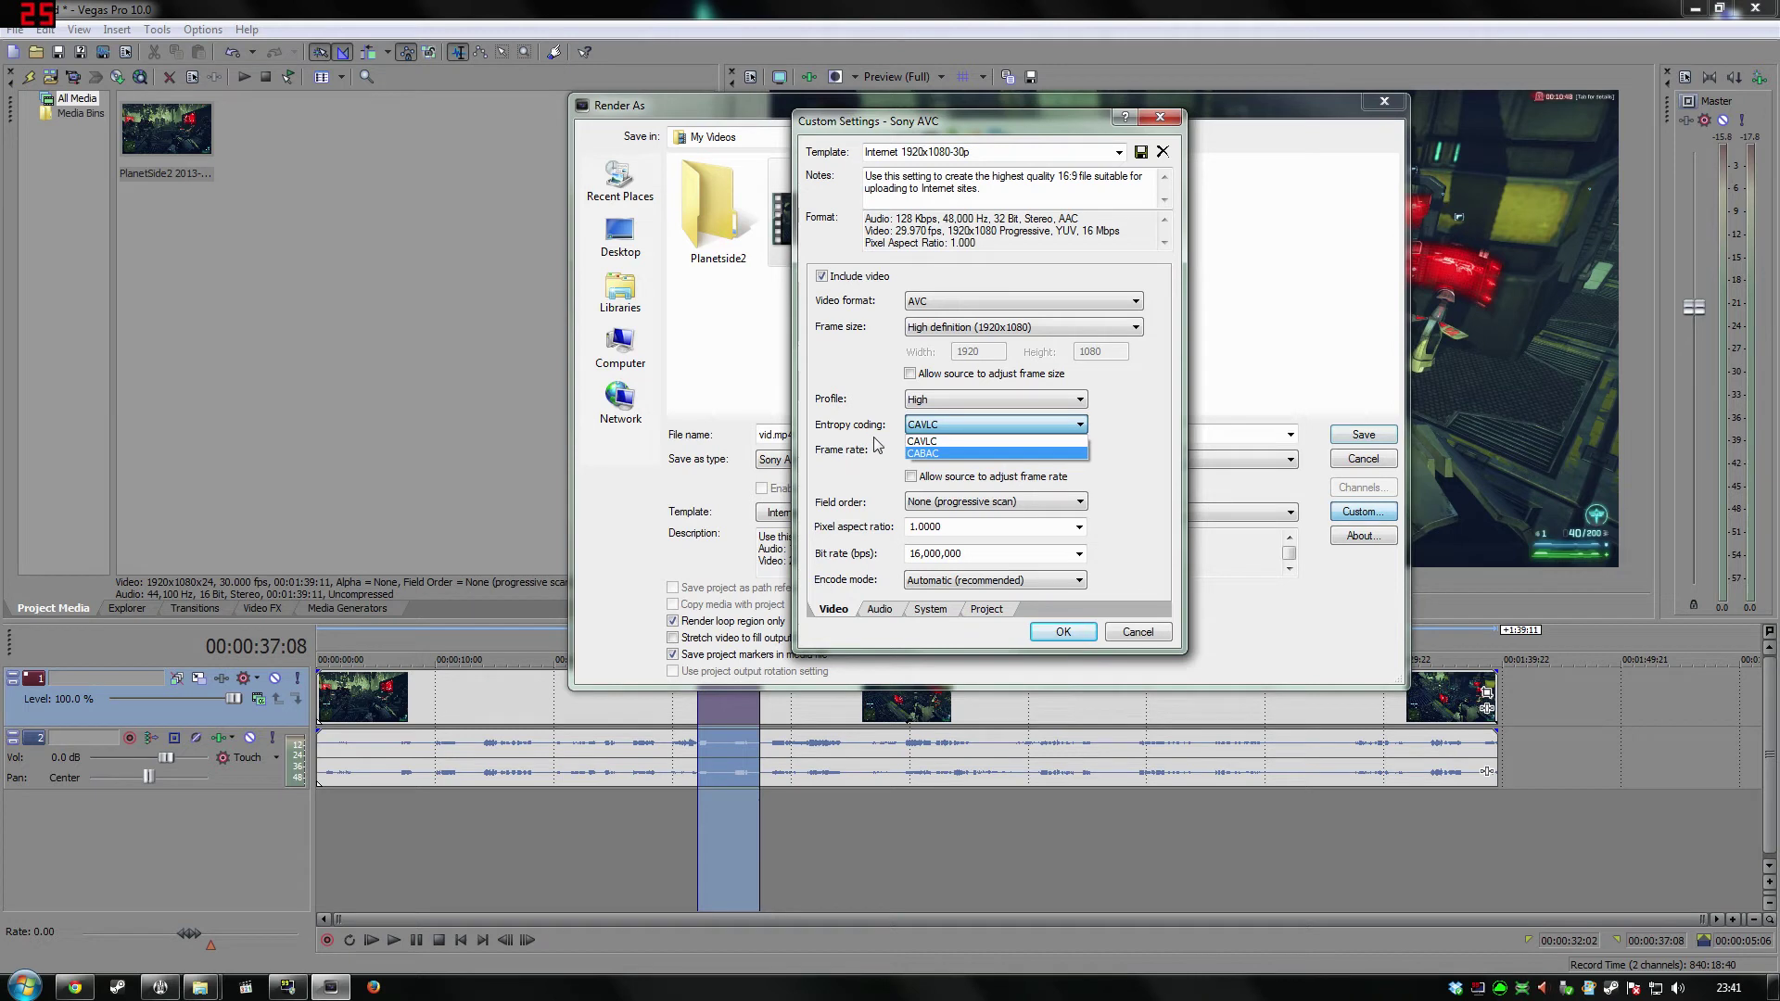
{"action": "left_click", "coordinate": [988, 441]}
{"action": "left_click", "coordinate": [972, 426]}
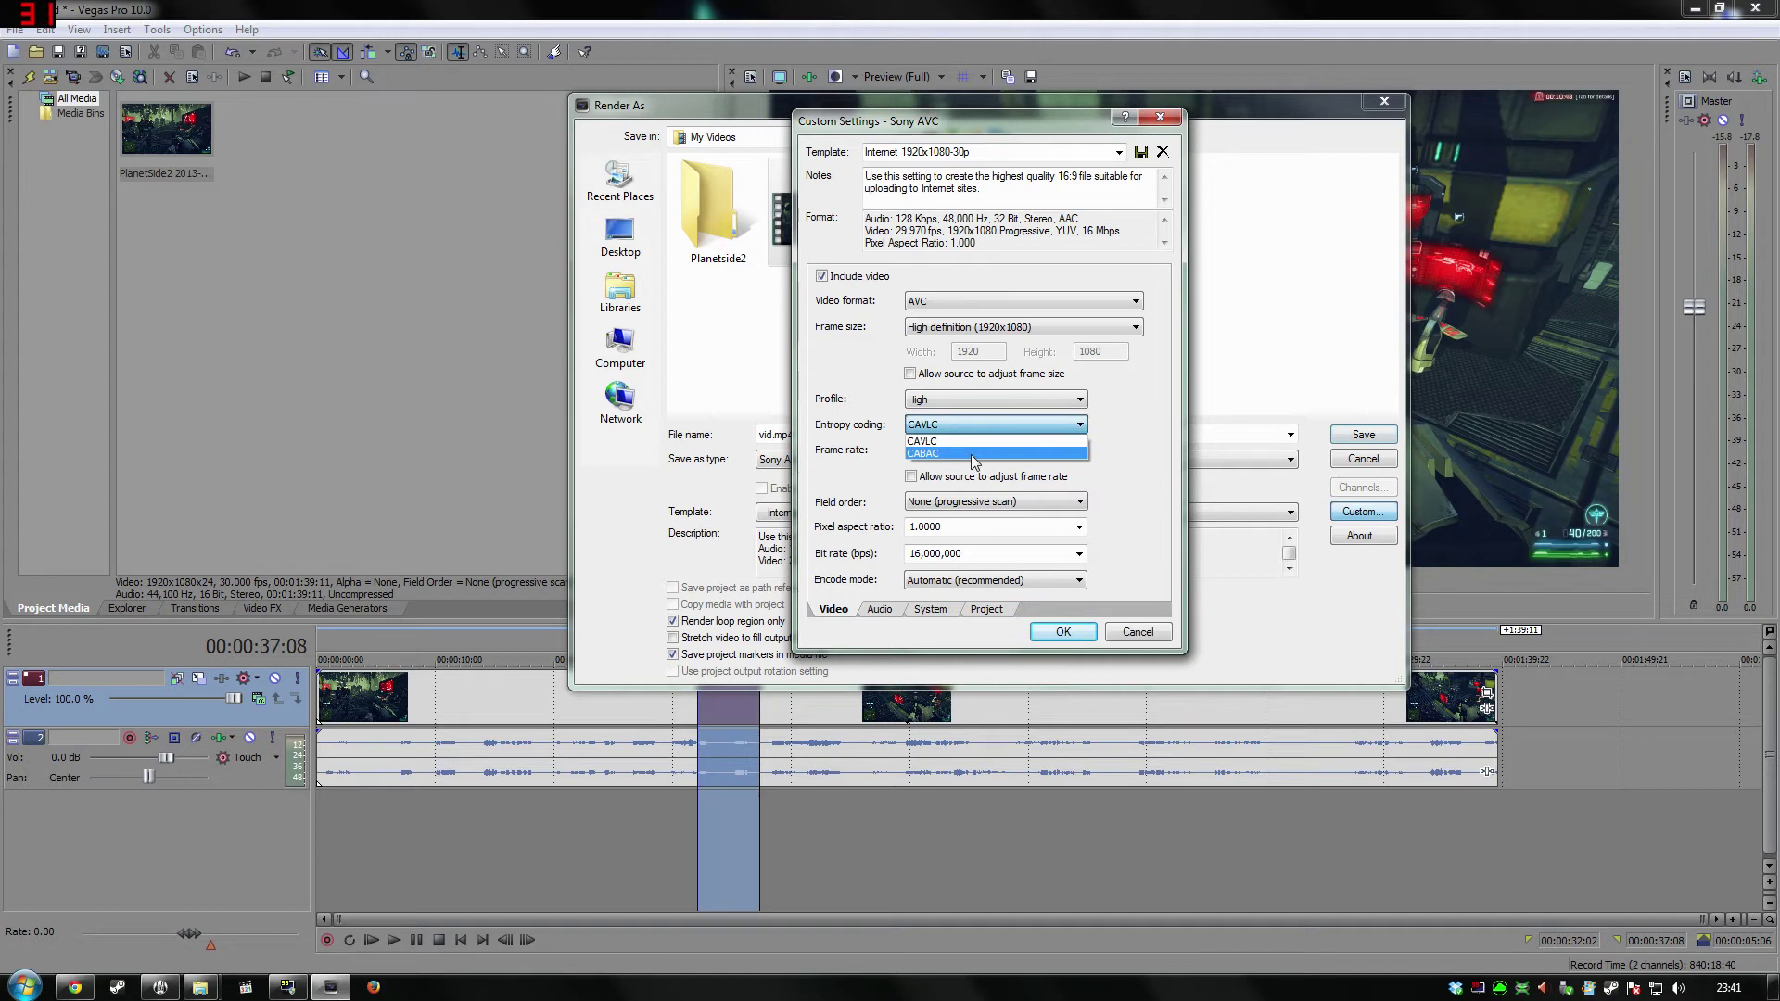
{"action": "left_click", "coordinate": [973, 454]}
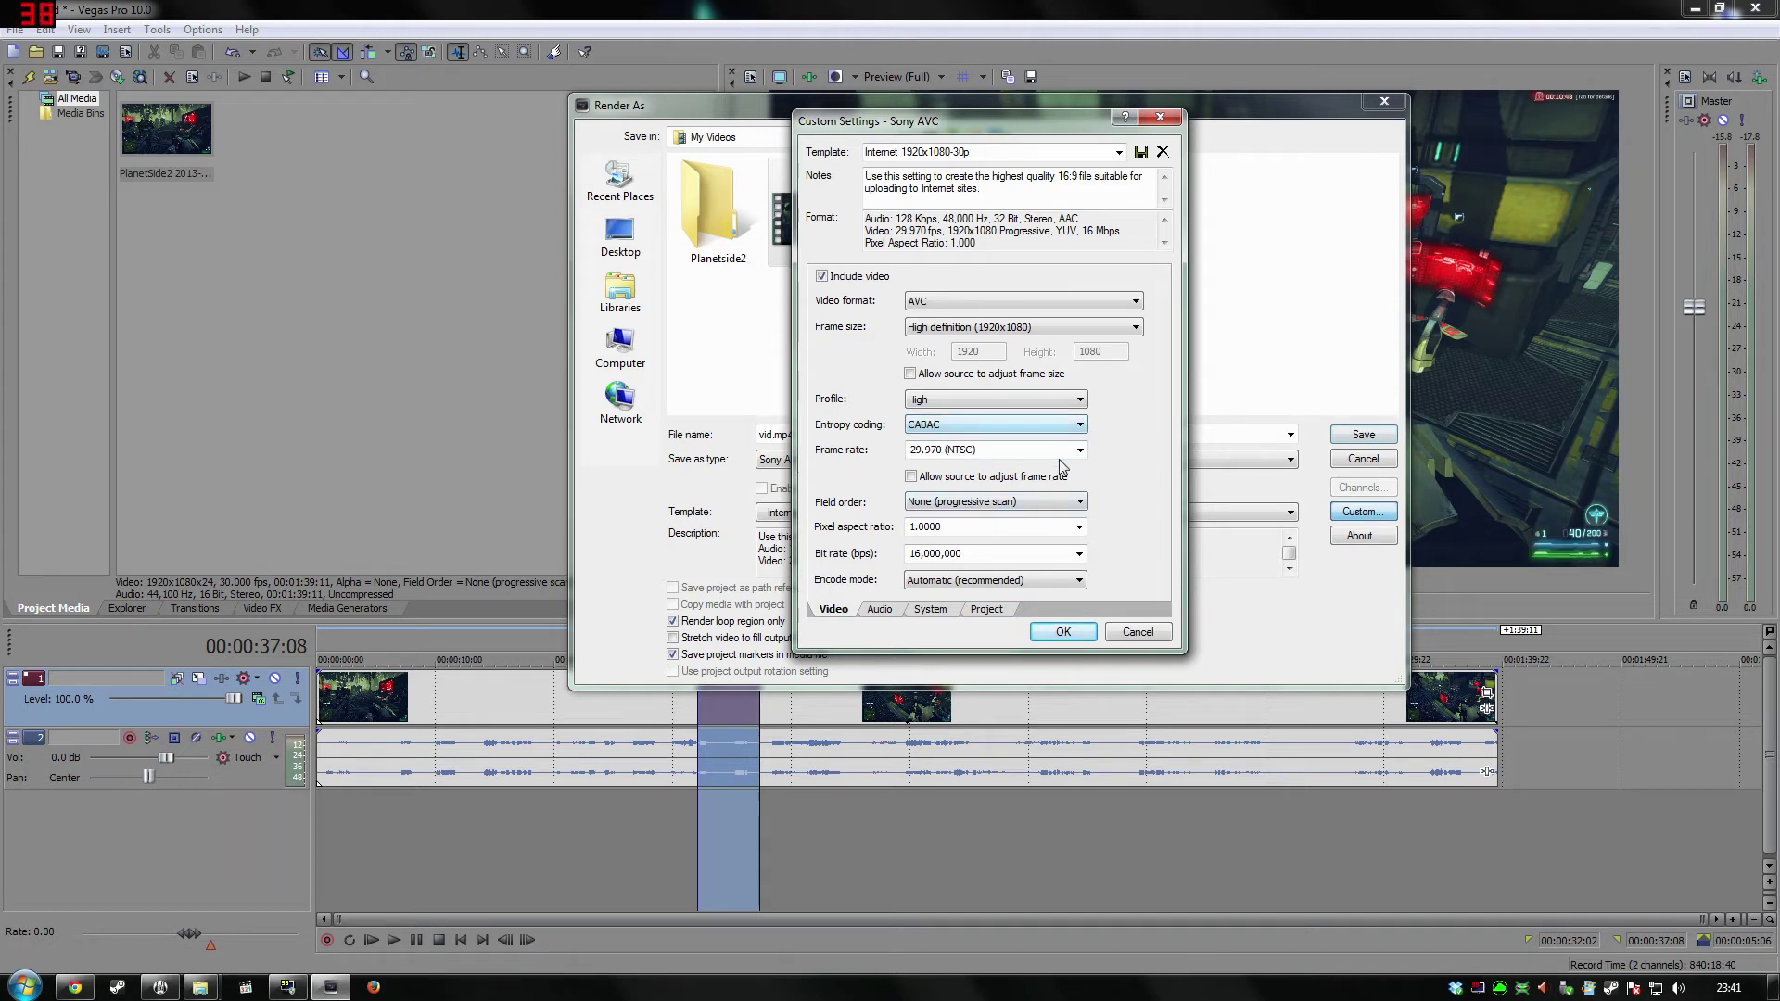
Switch to Chrome, examine the article's comparison of CABAC and CAVLC entropy coding, and return to the render settings in Vegas Pro.
{"action": "left_click", "coordinate": [75, 987]}
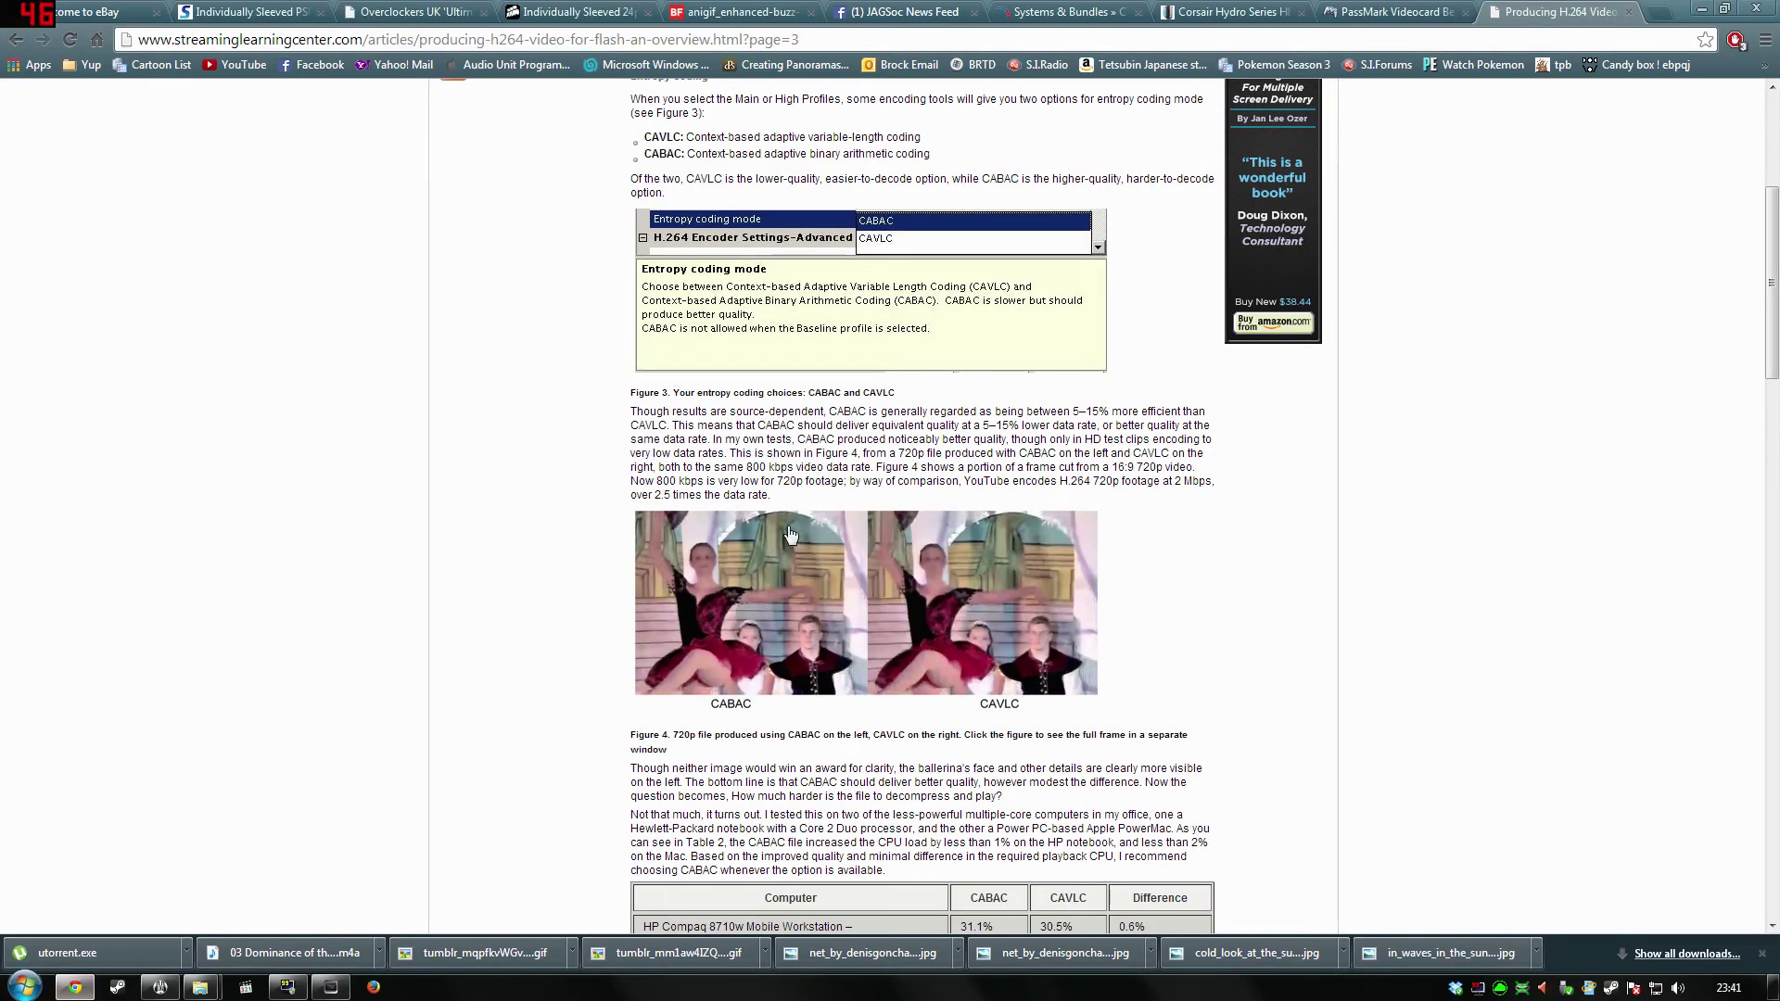
{"action": "left_click_drag", "start_coordinate": [1771, 324], "coordinate": [1643, 278]}
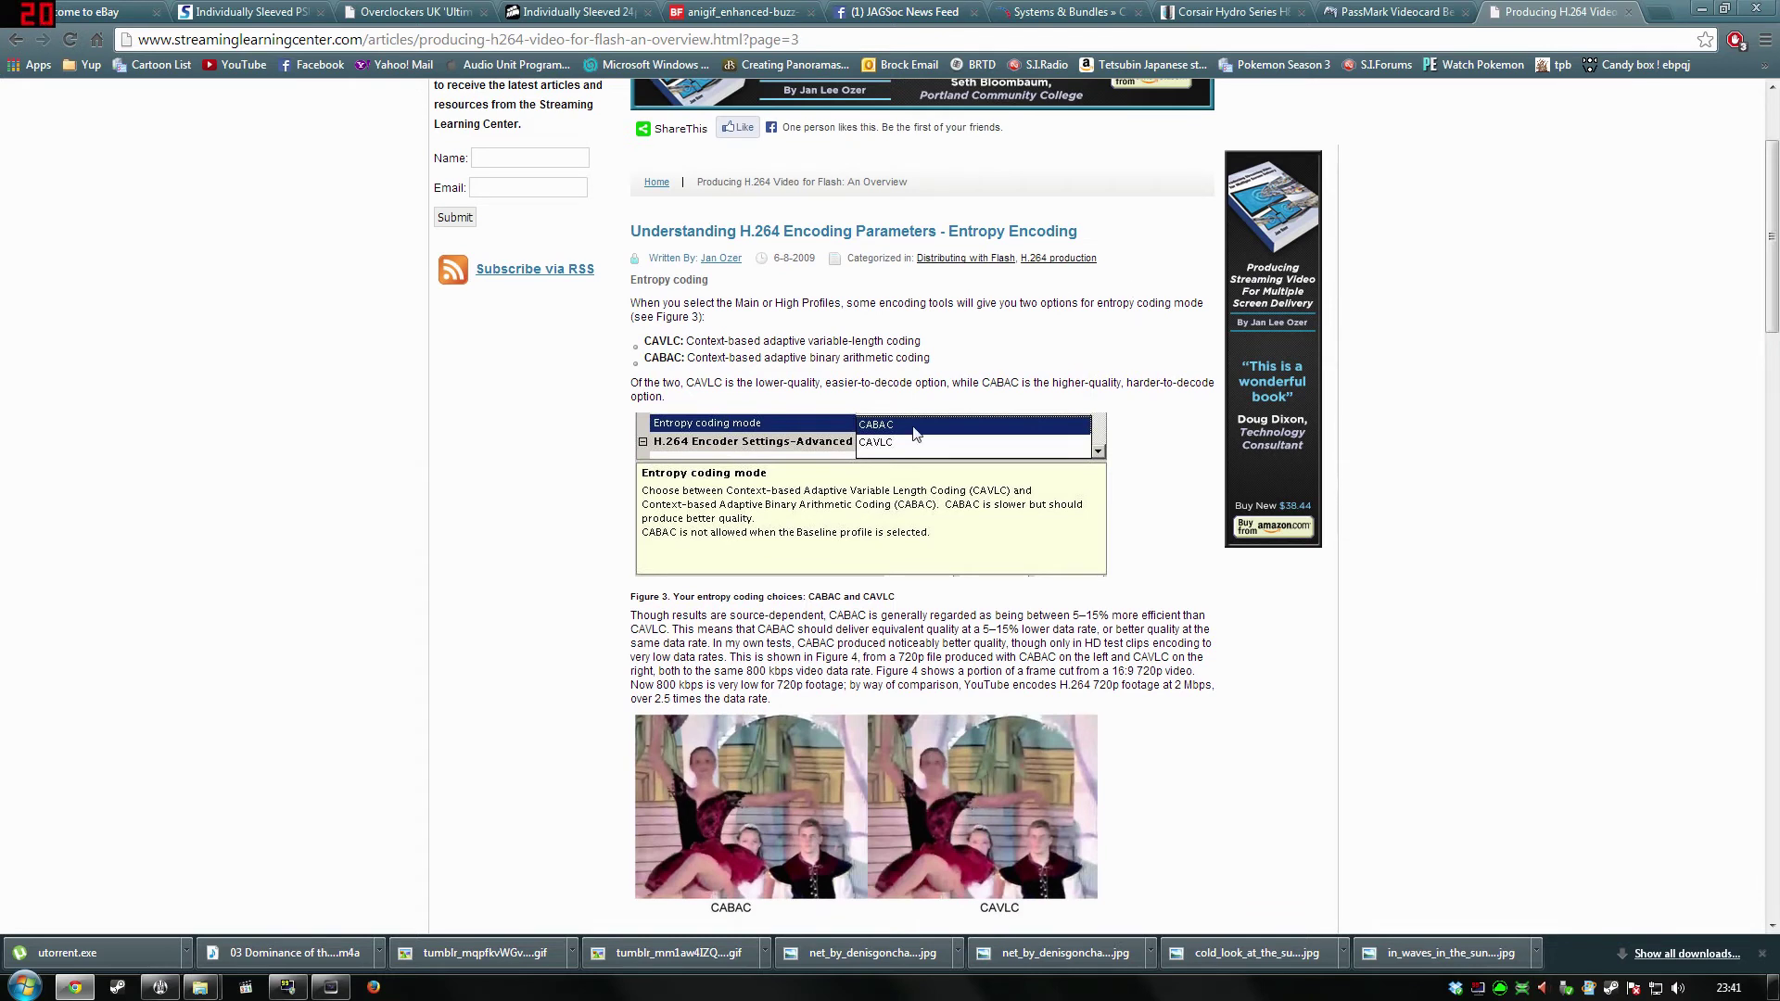
{"action": "scroll", "coordinate": [922, 505], "scroll_direction": "down", "scroll_amount": 1}
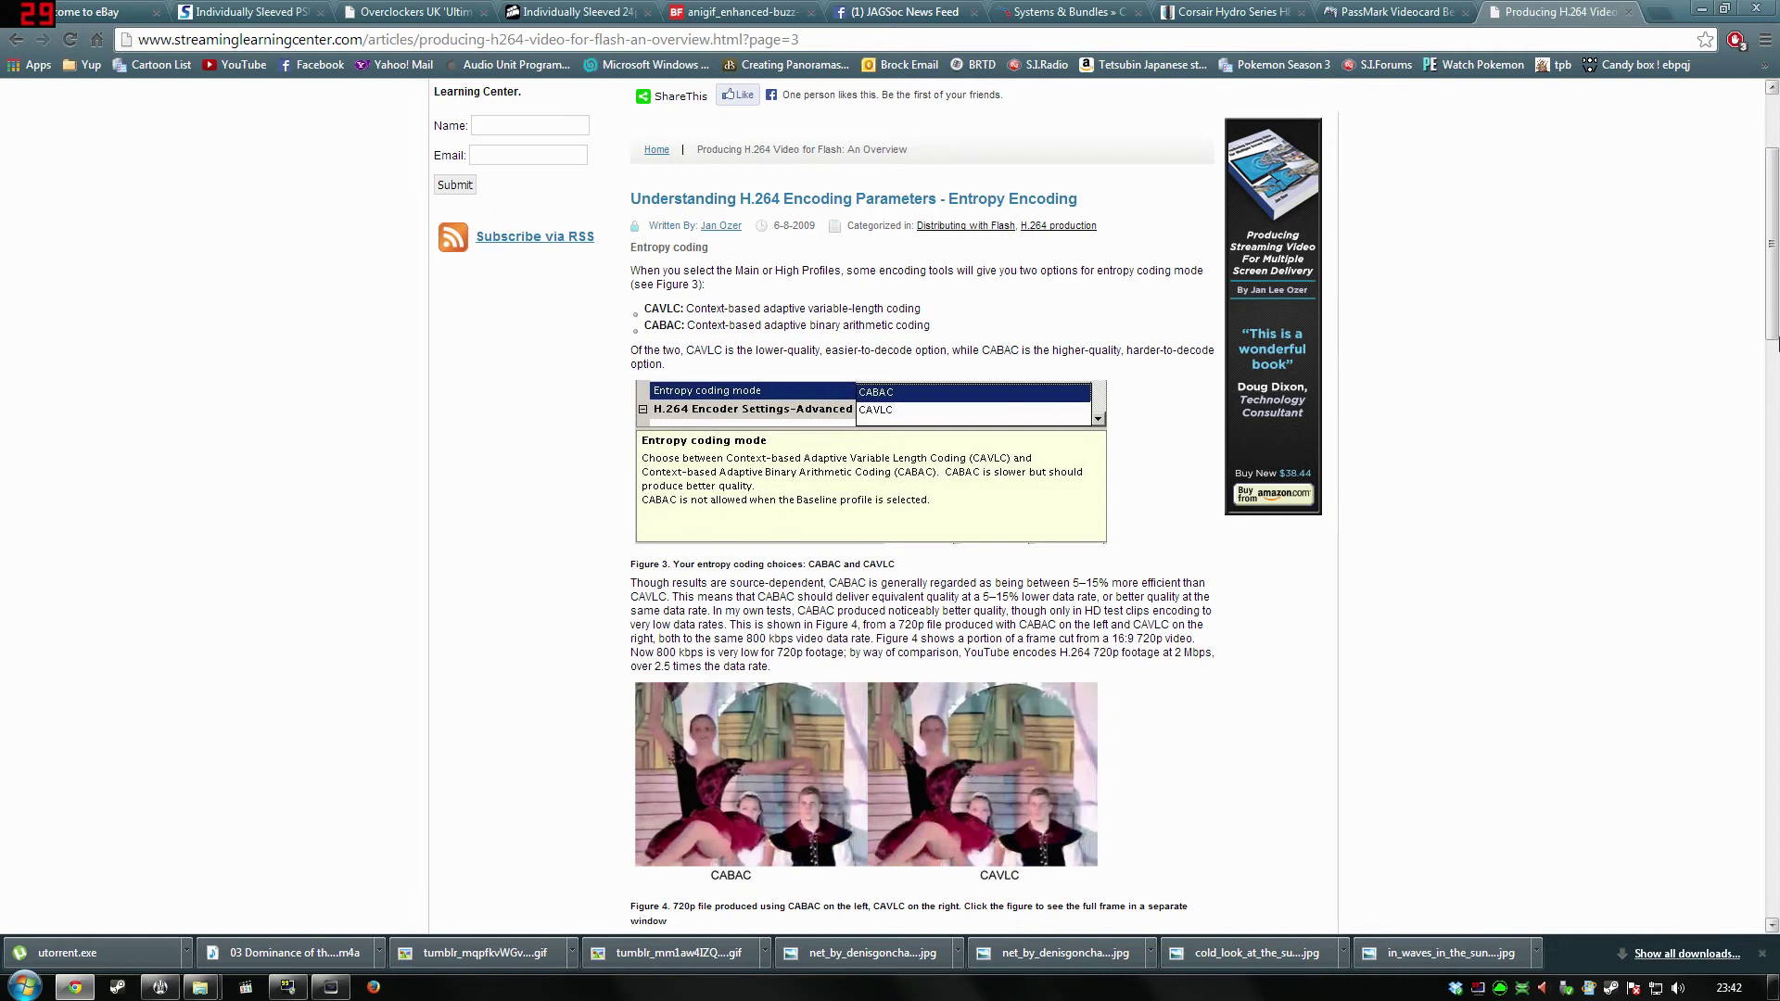
{"action": "left_click_drag", "start_coordinate": [1772, 338], "coordinate": [1771, 397]}
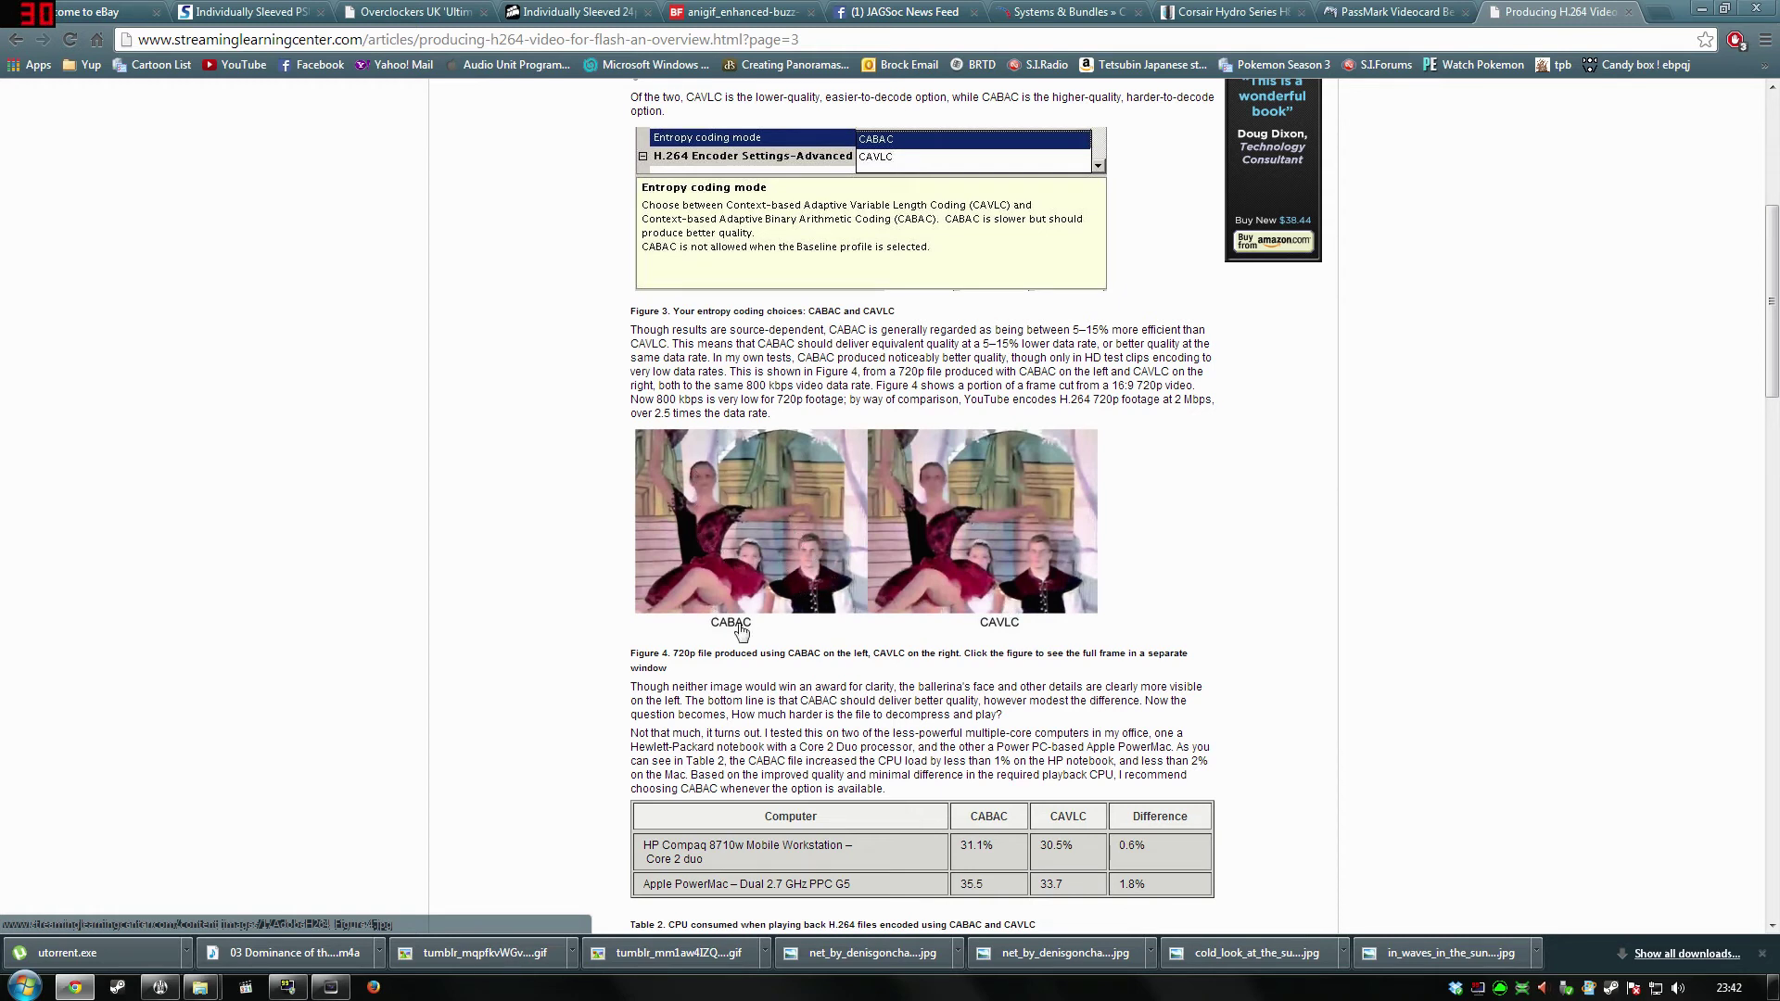
{"action": "scroll", "coordinate": [822, 627], "scroll_direction": "down", "scroll_amount": 1}
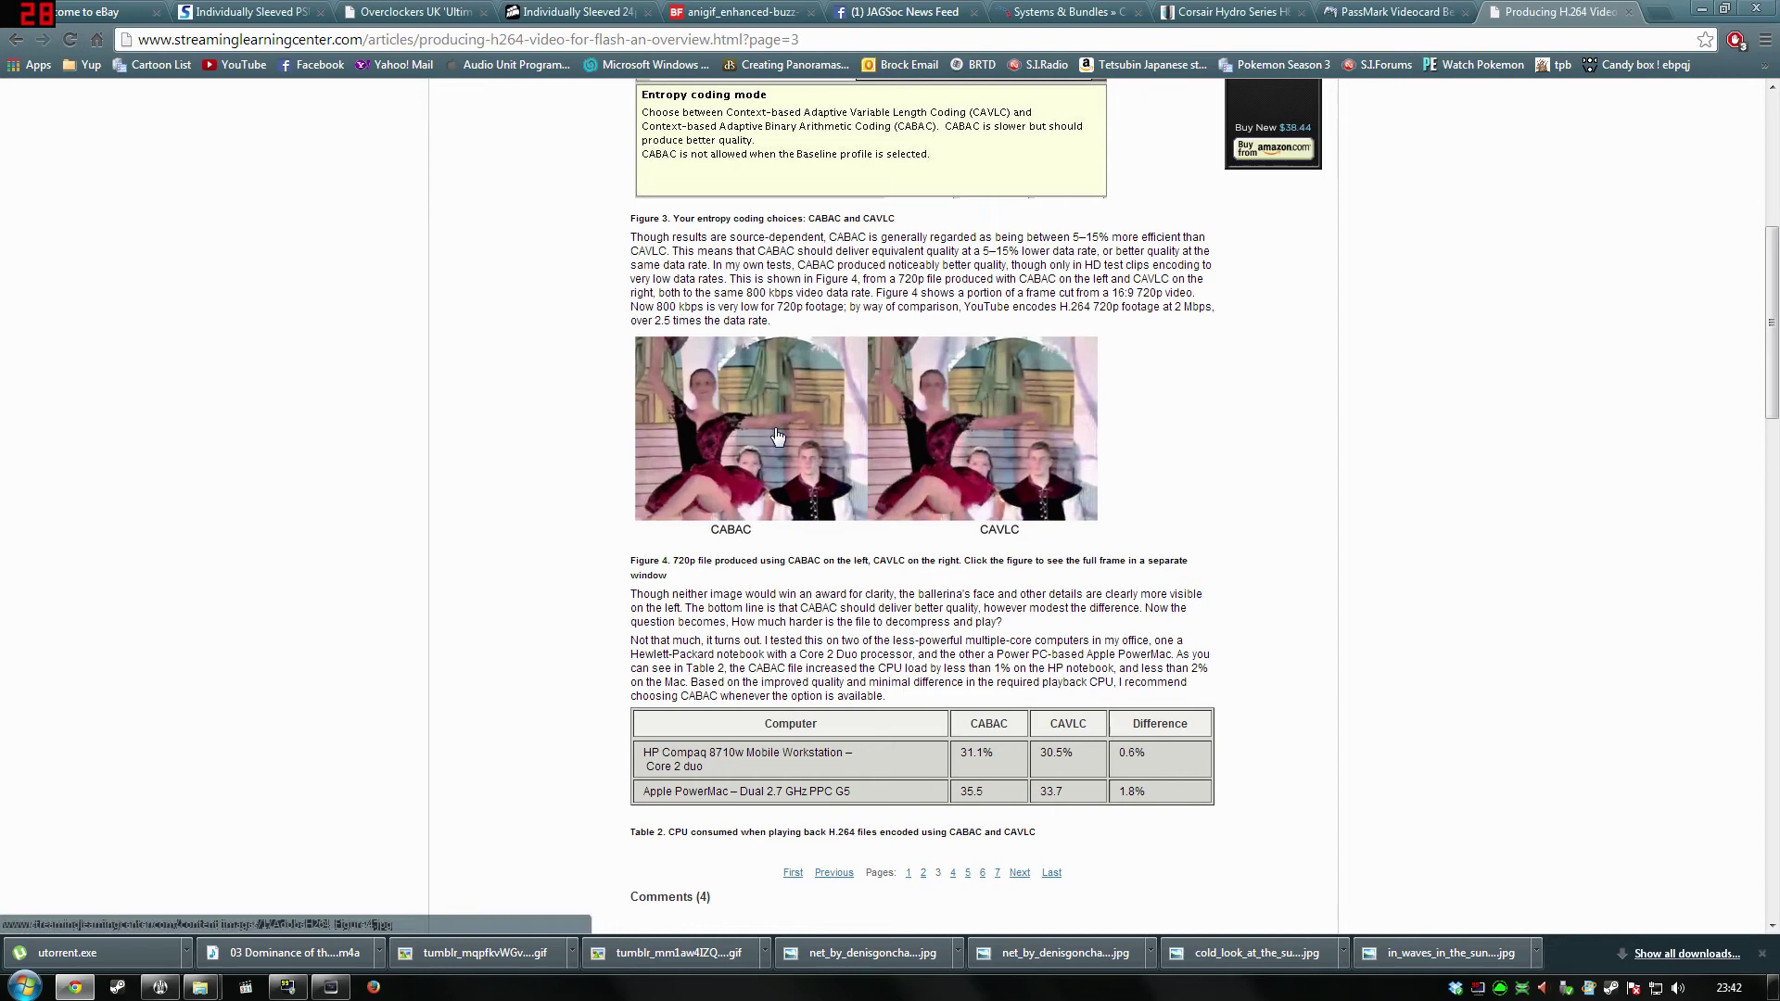
{"action": "left_click", "coordinate": [1700, 10]}
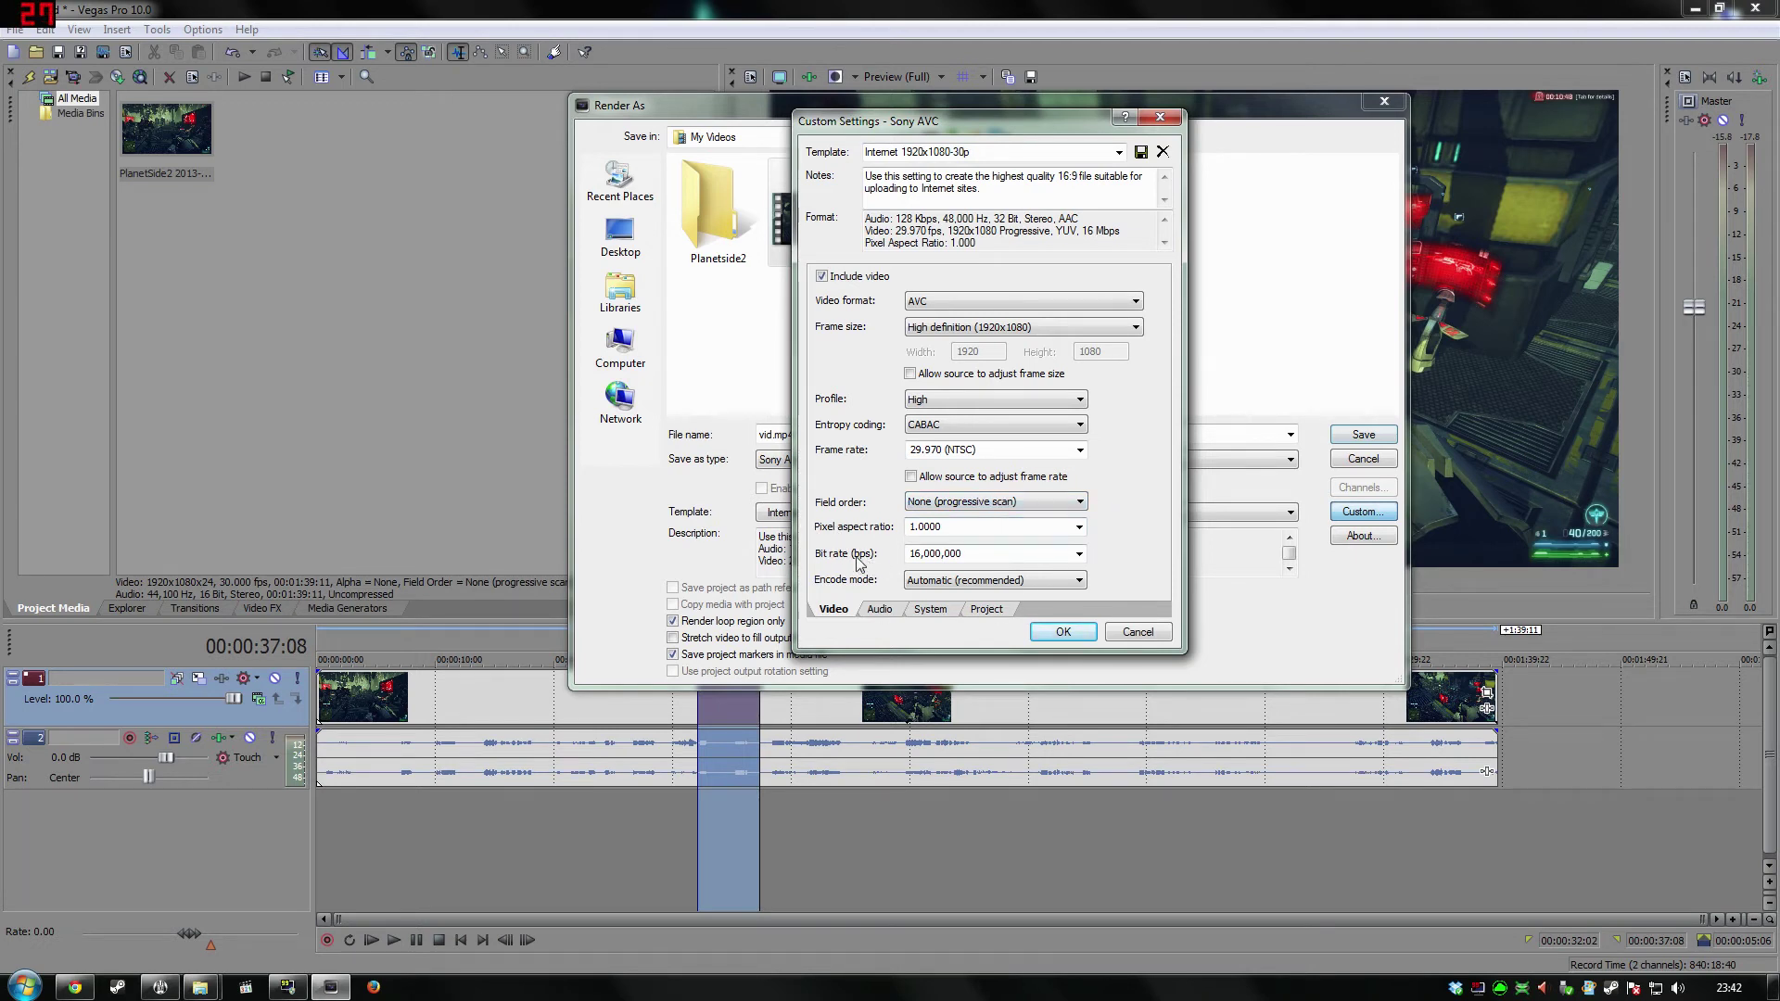
Set the video bit rate to 20,000,000 bps and keep the encode mode on Automatic (recommended).
{"action": "left_click", "coordinate": [1079, 553]}
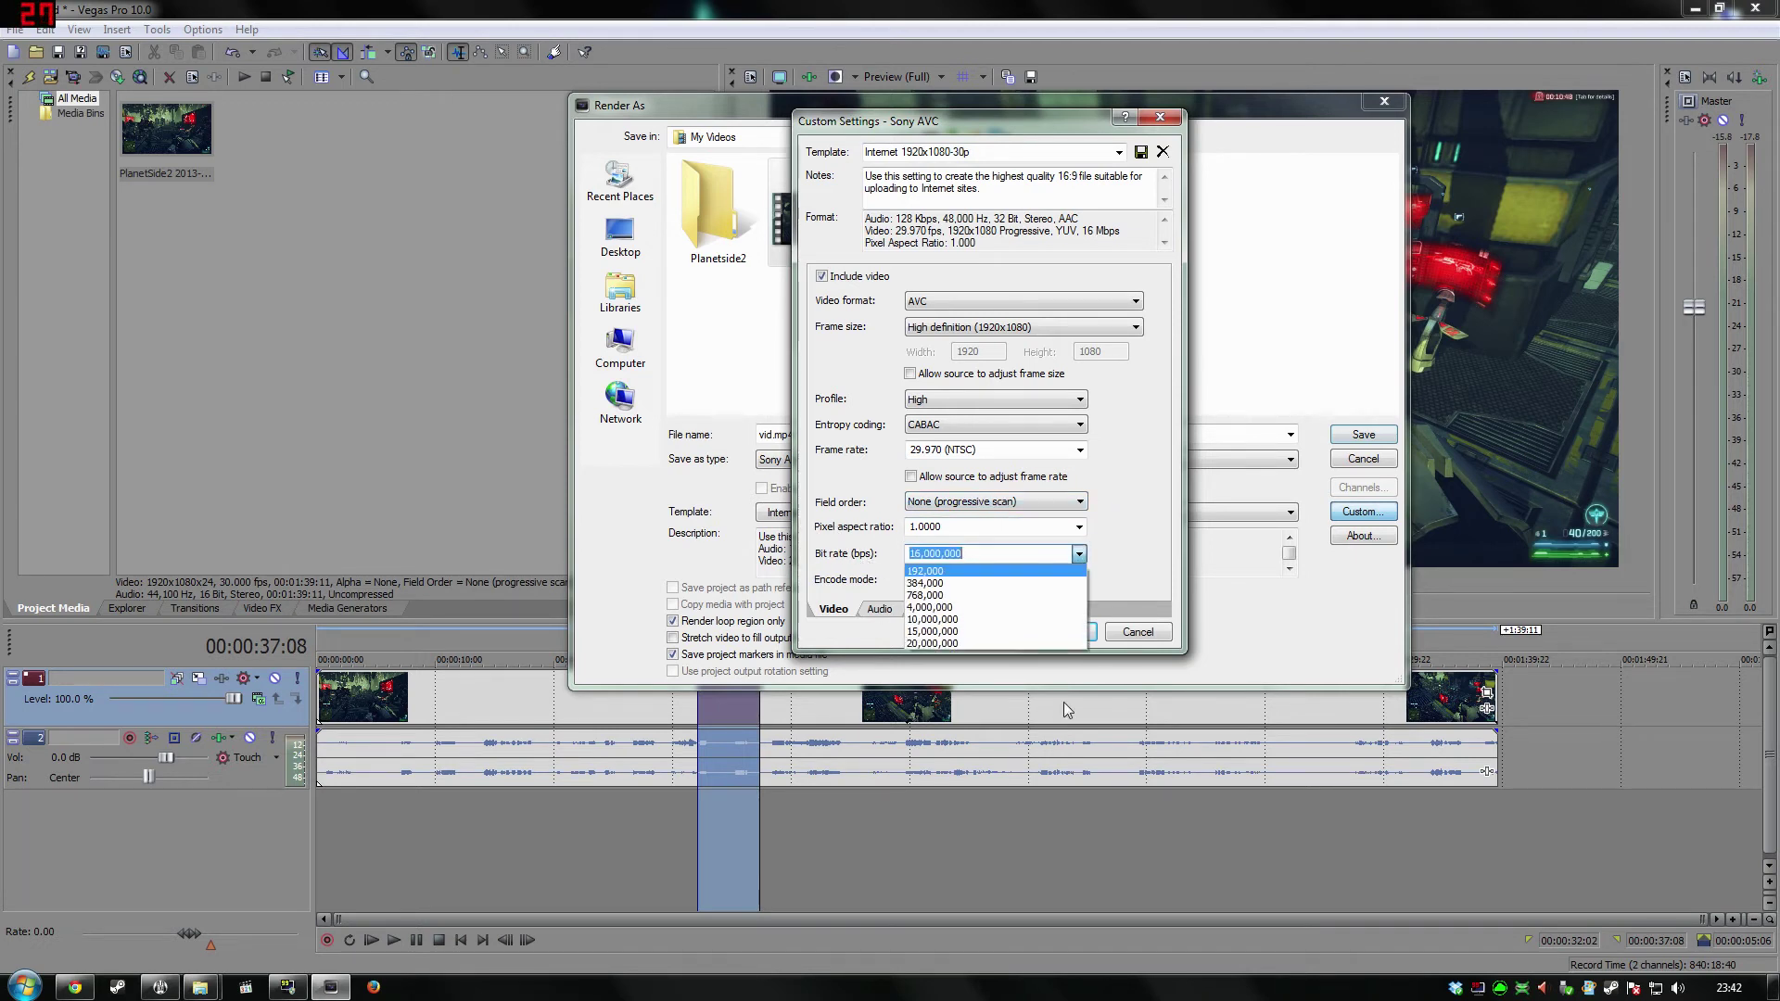
{"action": "left_click", "coordinate": [969, 643]}
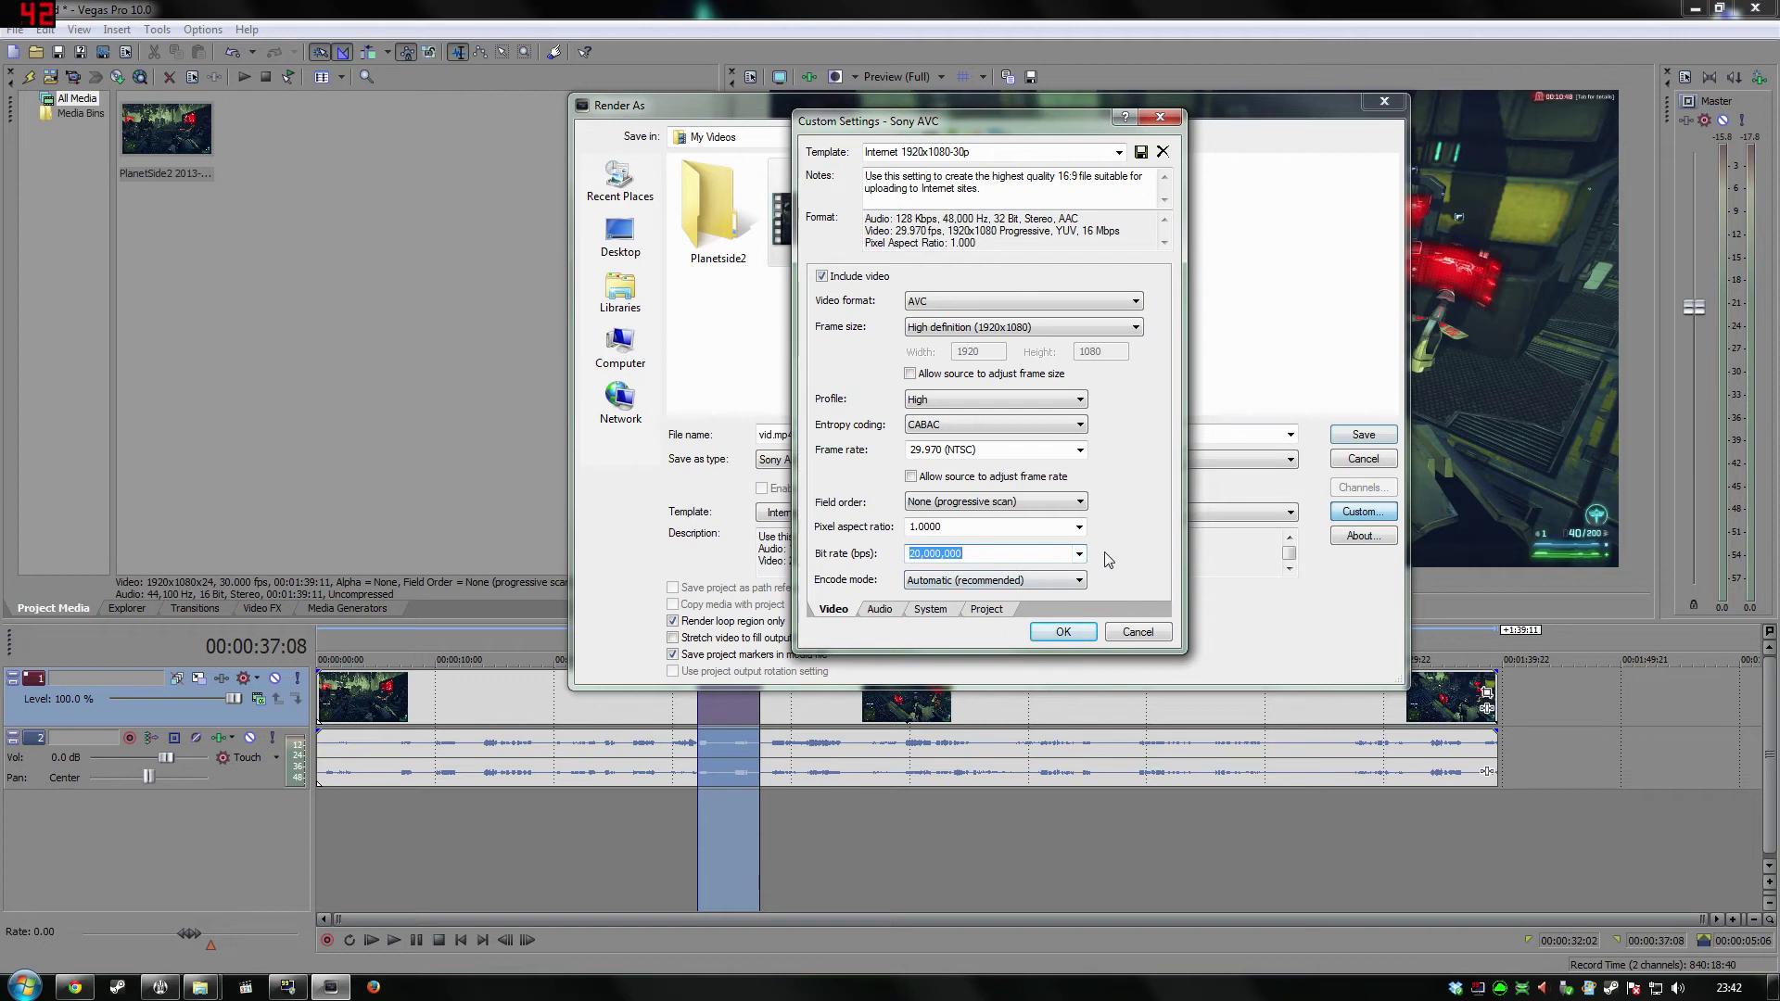
{"action": "left_click", "coordinate": [945, 554]}
{"action": "left_click", "coordinate": [1027, 580]}
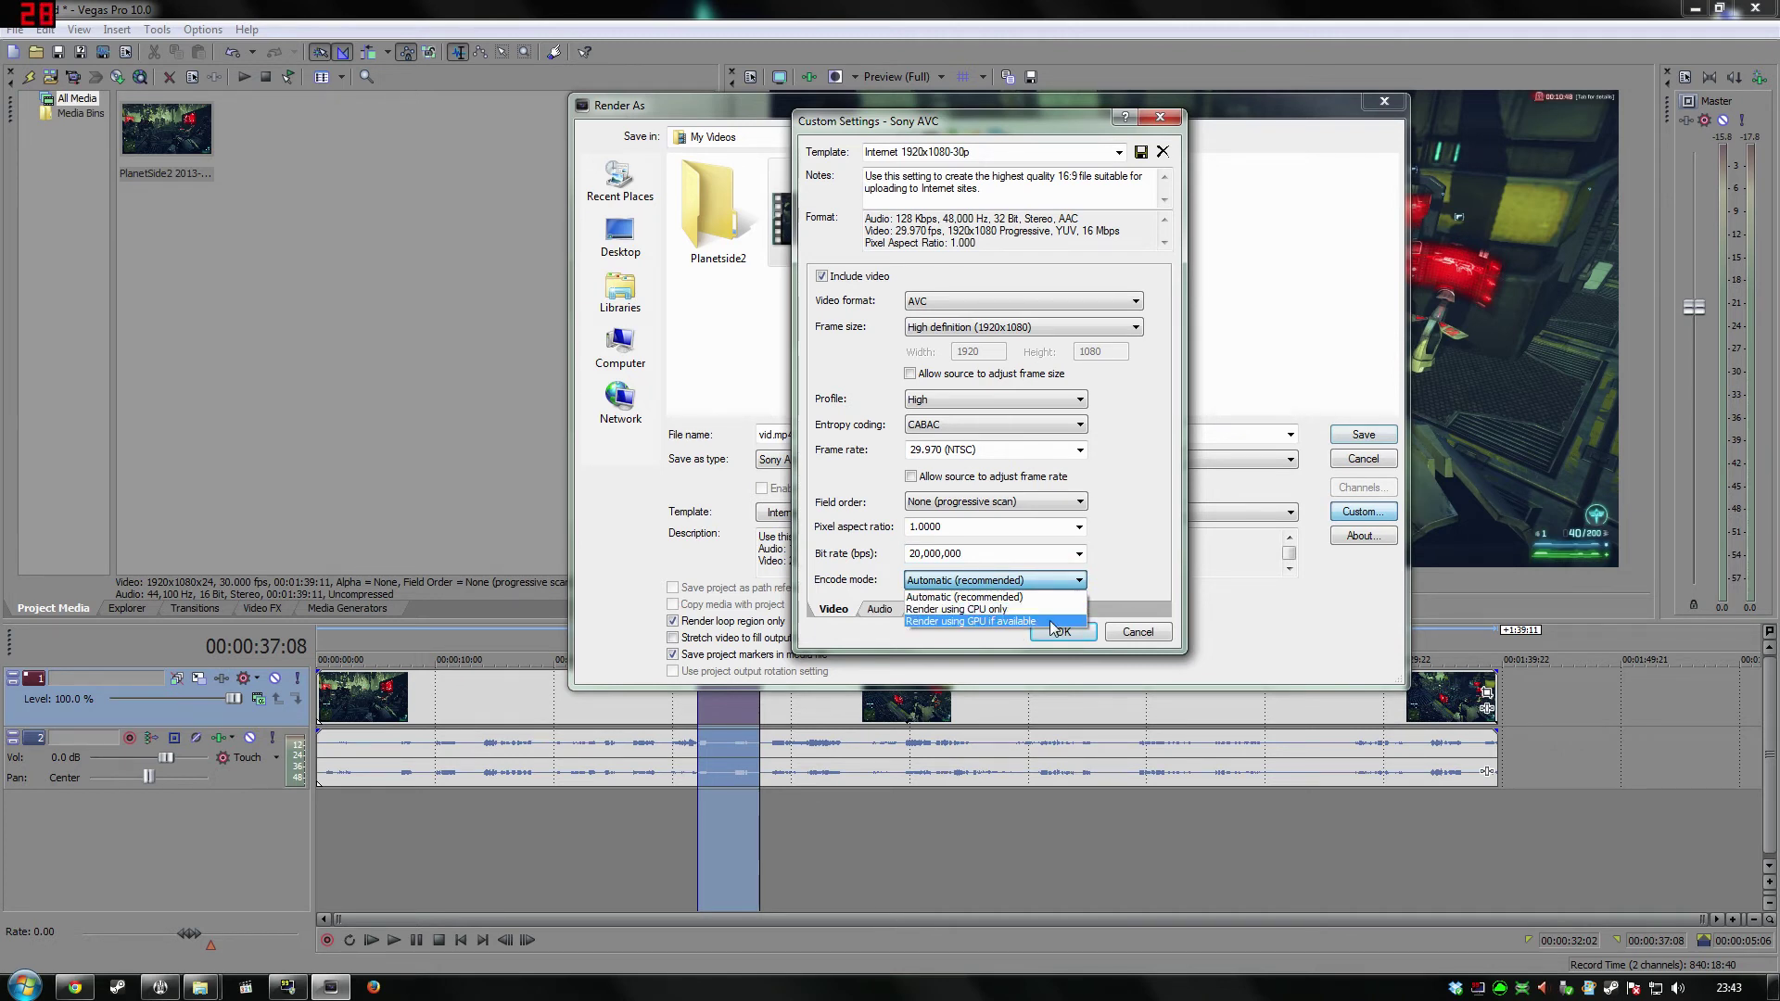
{"action": "left_click", "coordinate": [1027, 598]}
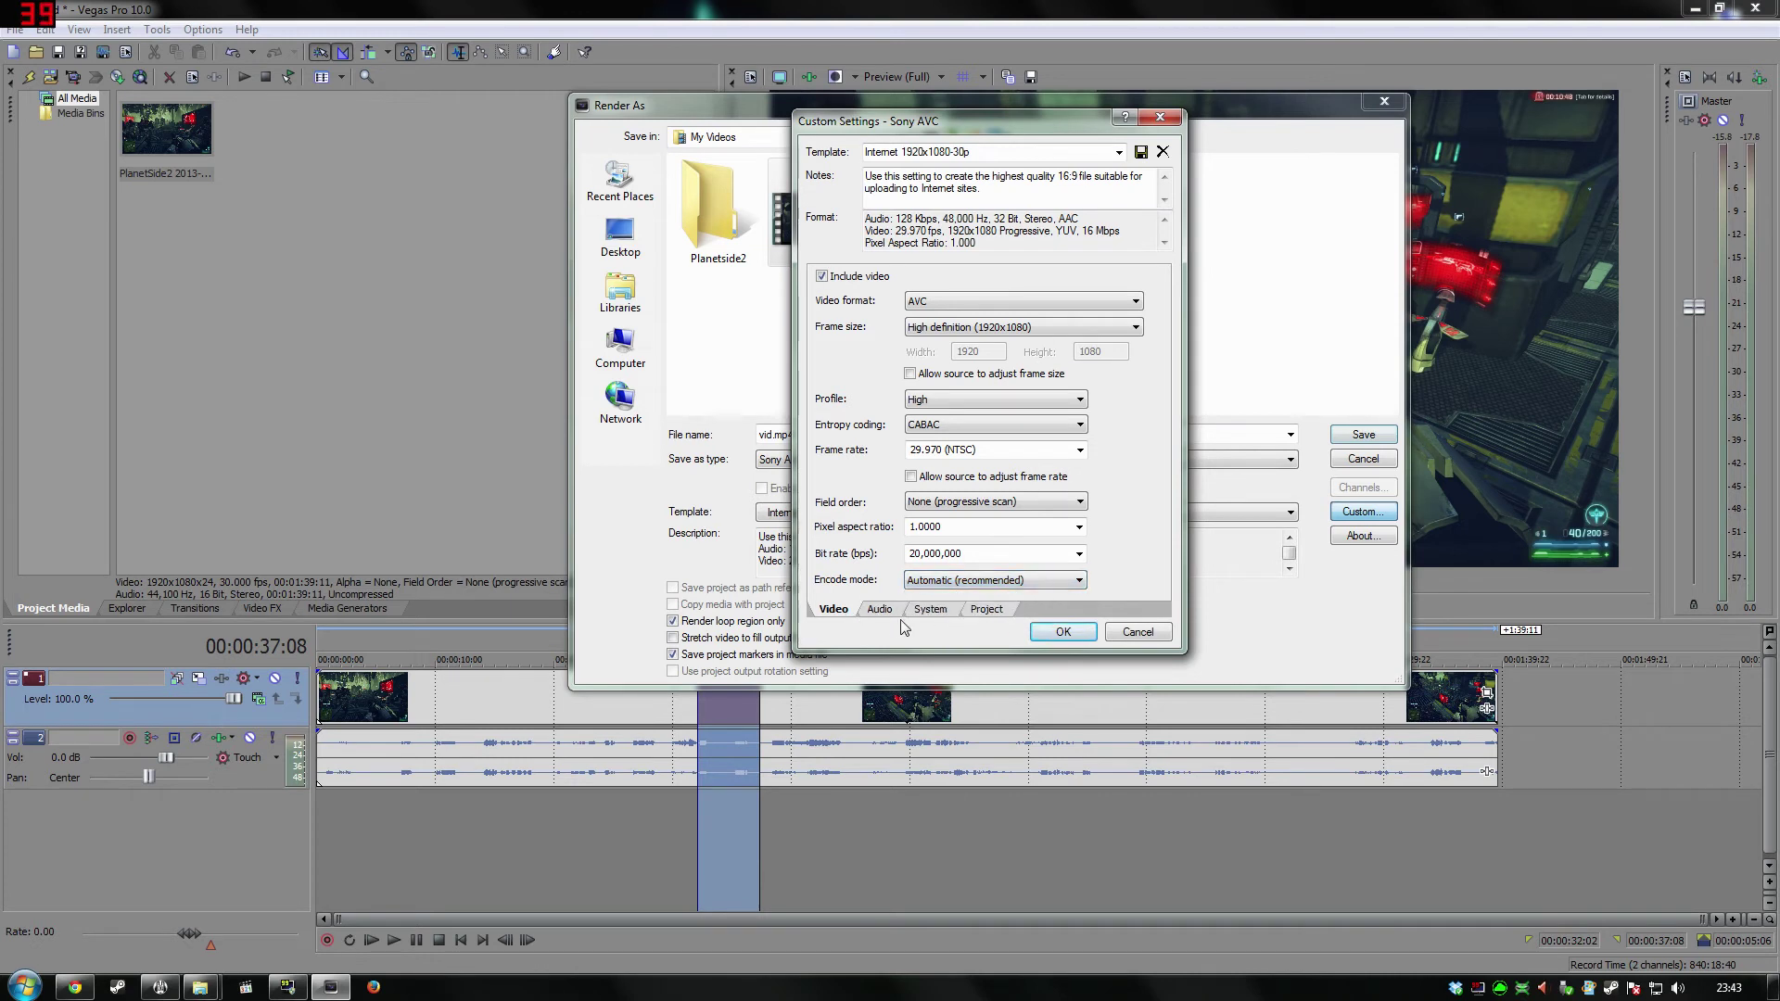
Set the render template's audio sample rate to 44,100 Hz and its audio bit rate to 128,000 bps.
{"action": "left_click", "coordinate": [881, 610]}
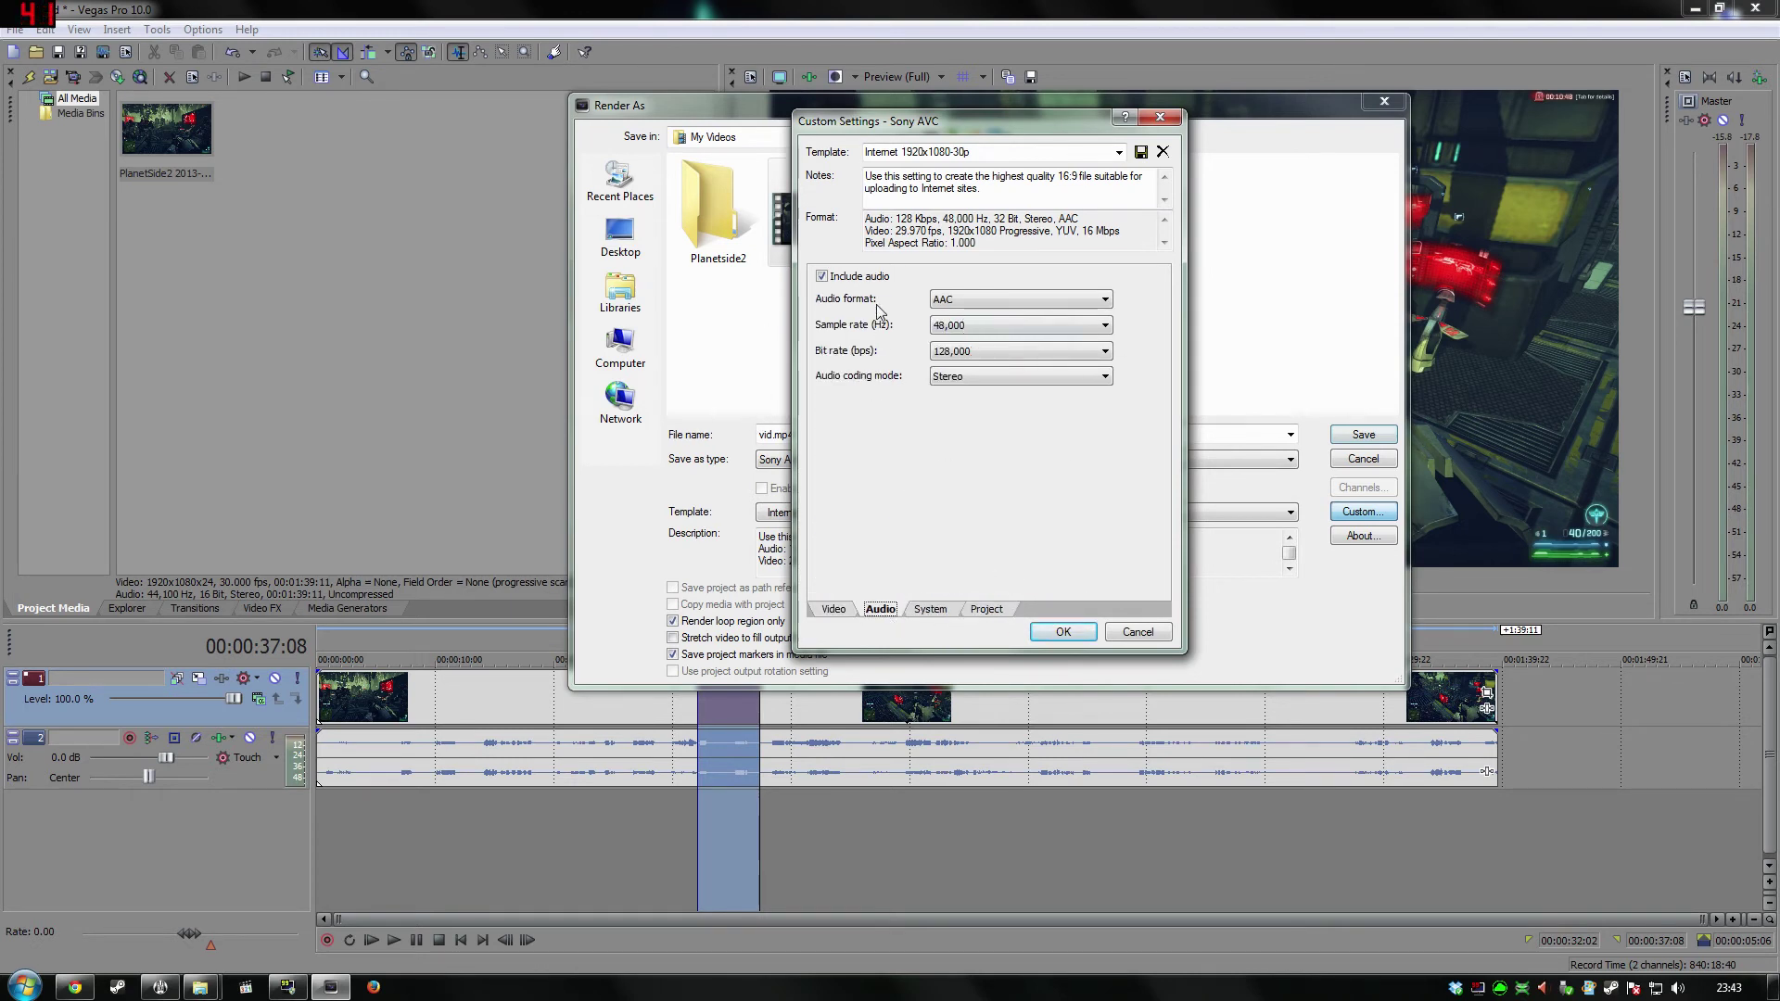
{"action": "left_click", "coordinate": [1014, 324]}
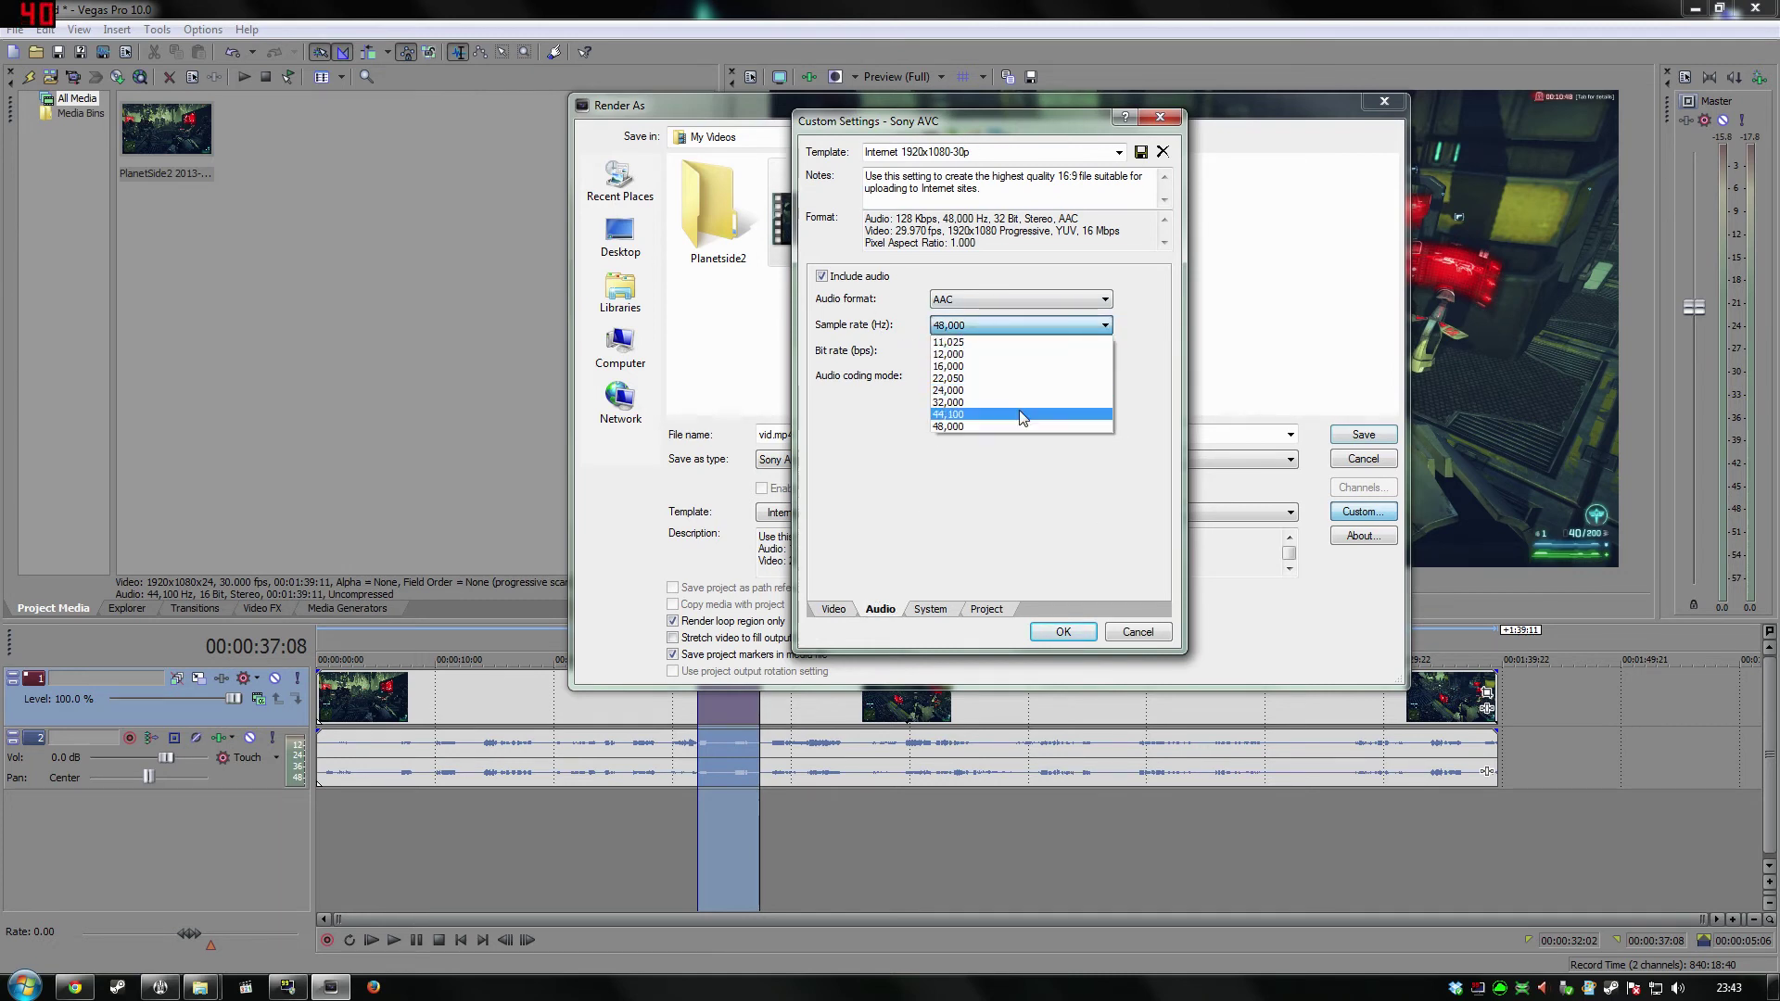
{"action": "left_click", "coordinate": [1023, 414]}
{"action": "left_click", "coordinate": [981, 352]}
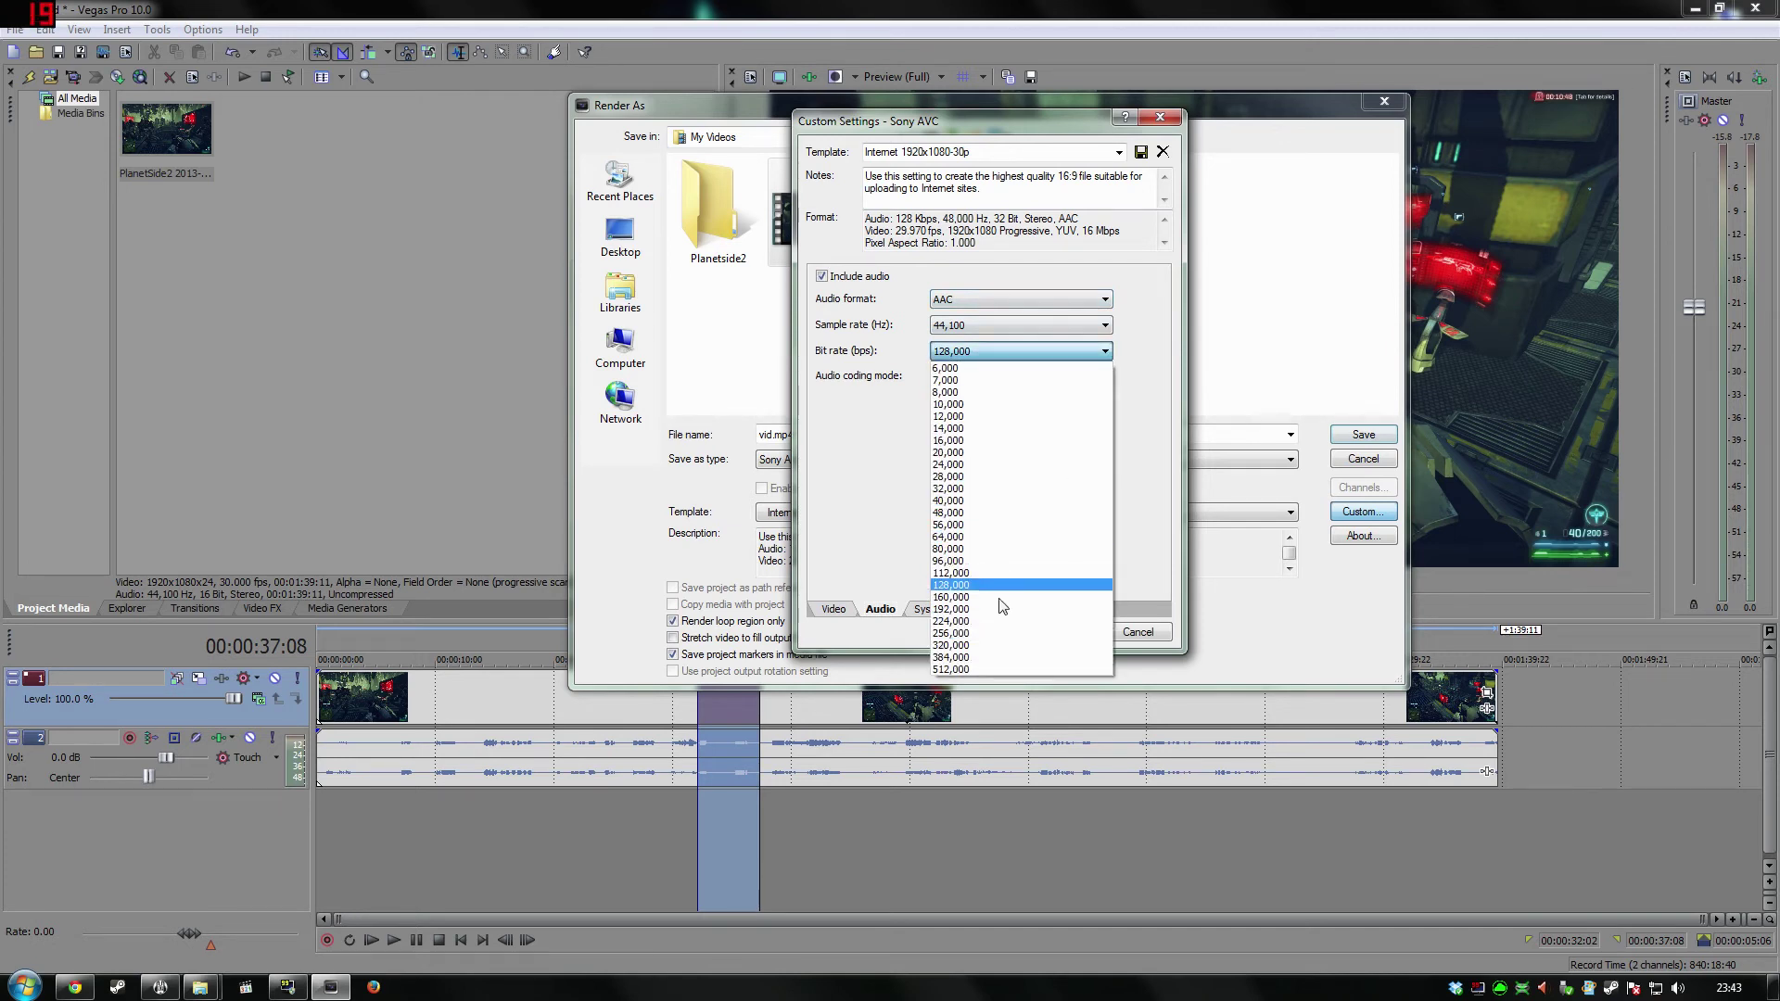
{"action": "left_click", "coordinate": [995, 632]}
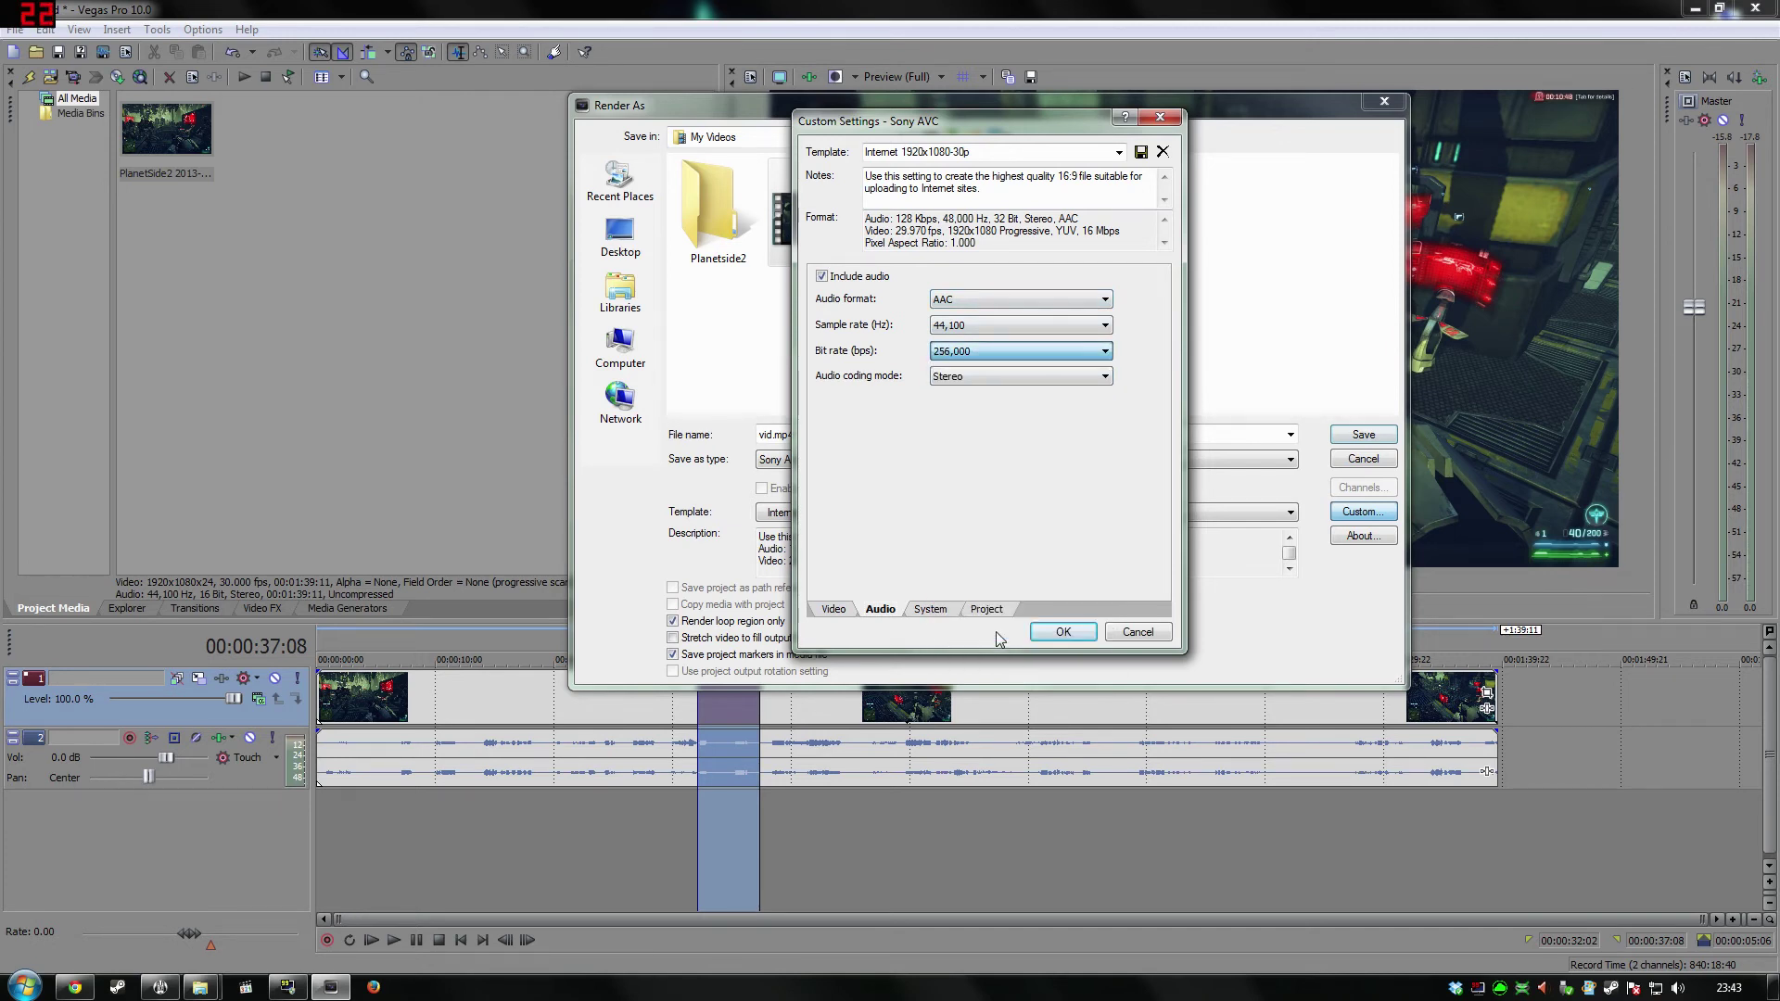
{"action": "left_click", "coordinate": [1021, 352]}
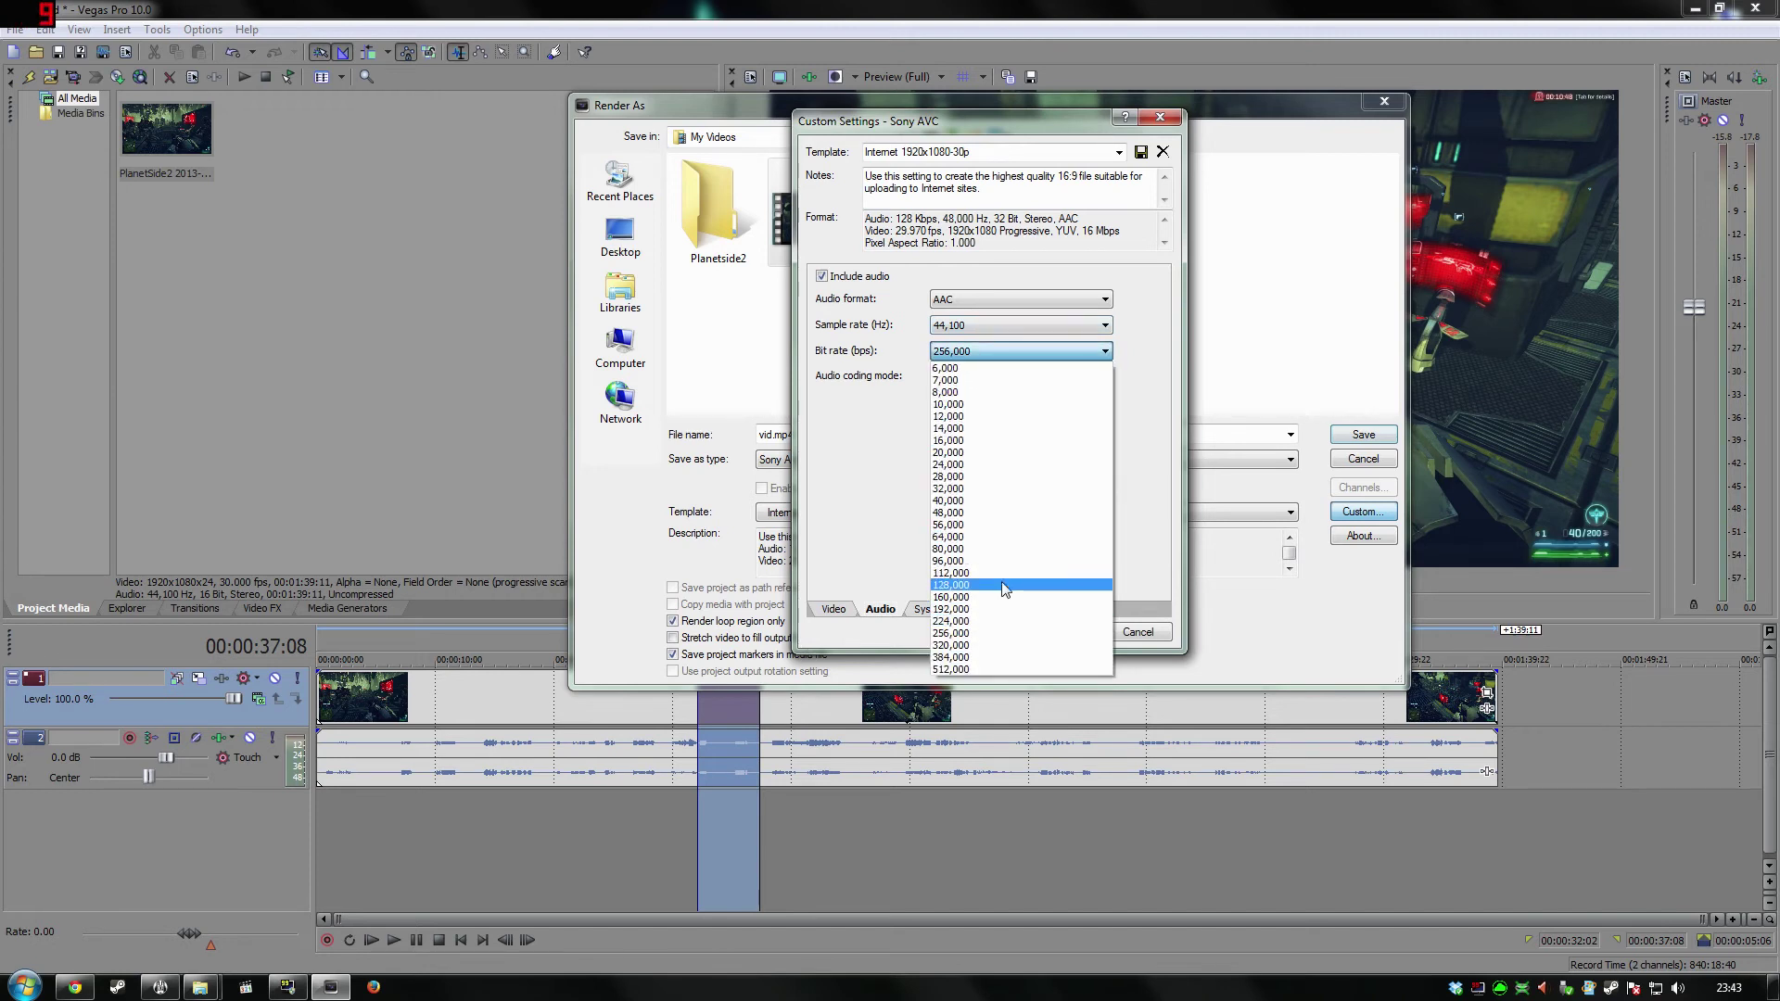
{"action": "left_click", "coordinate": [1002, 585]}
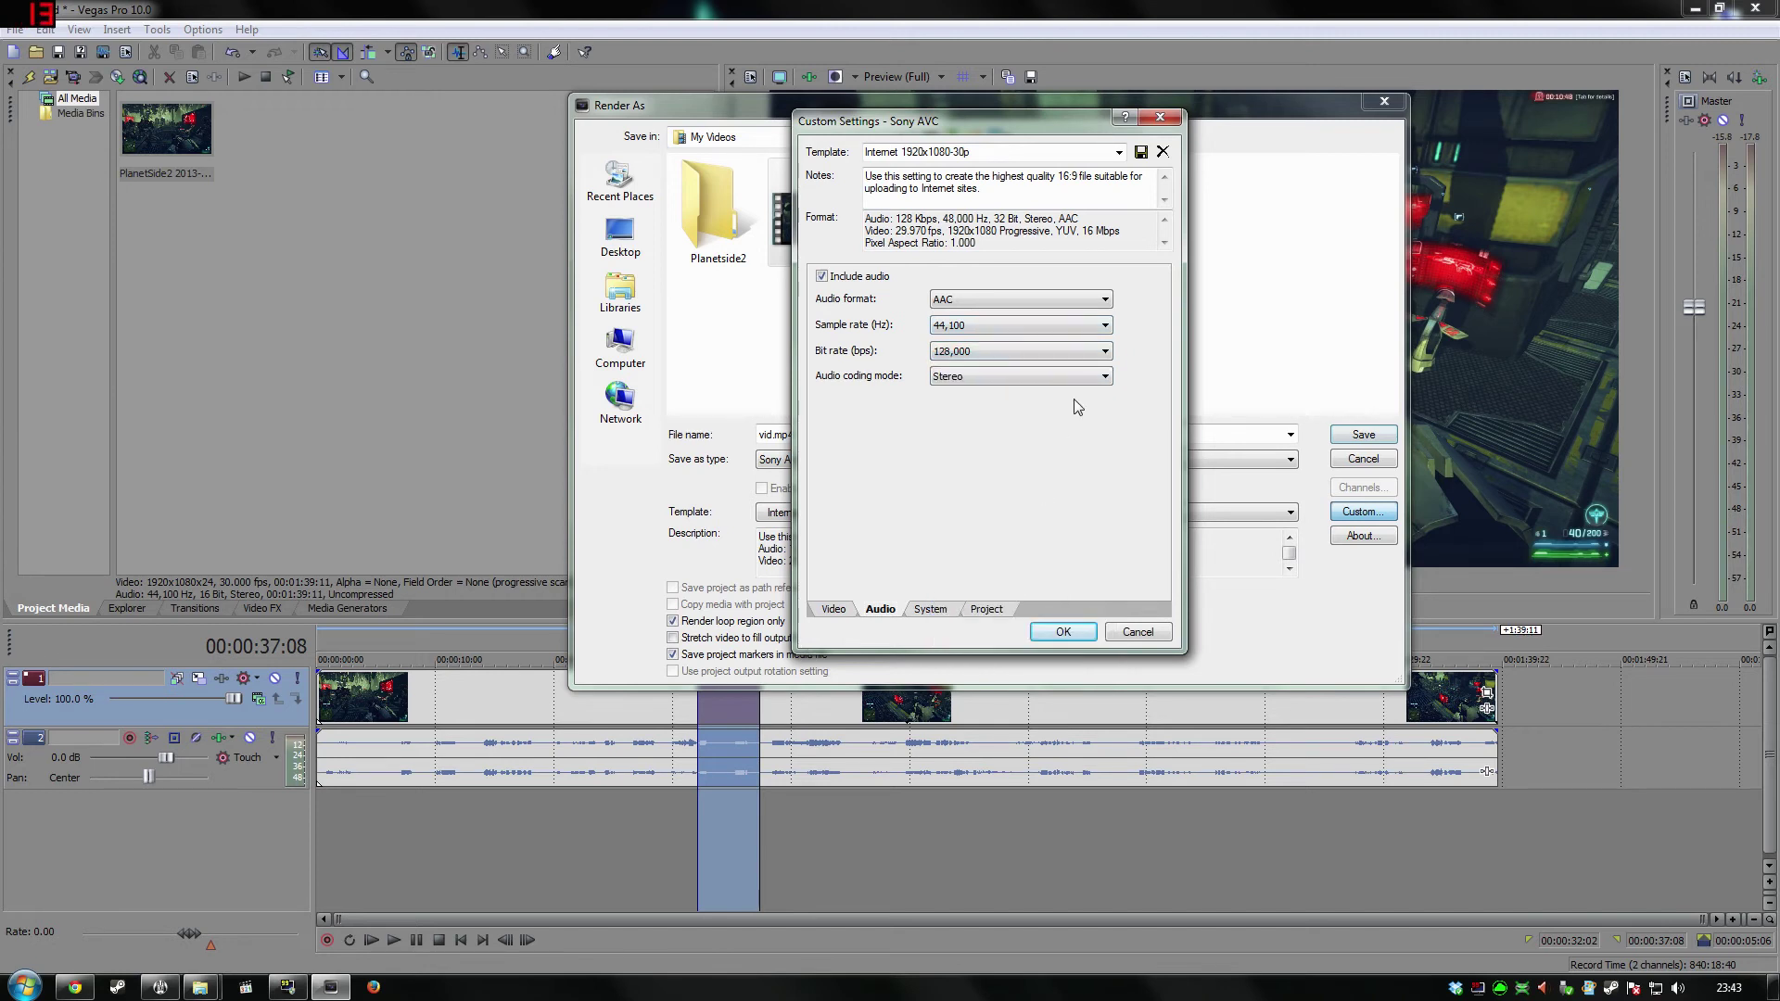
Set the render template's video rendering quality to Best and apply the custom settings.
{"action": "left_click", "coordinate": [929, 613]}
{"action": "left_click", "coordinate": [986, 609]}
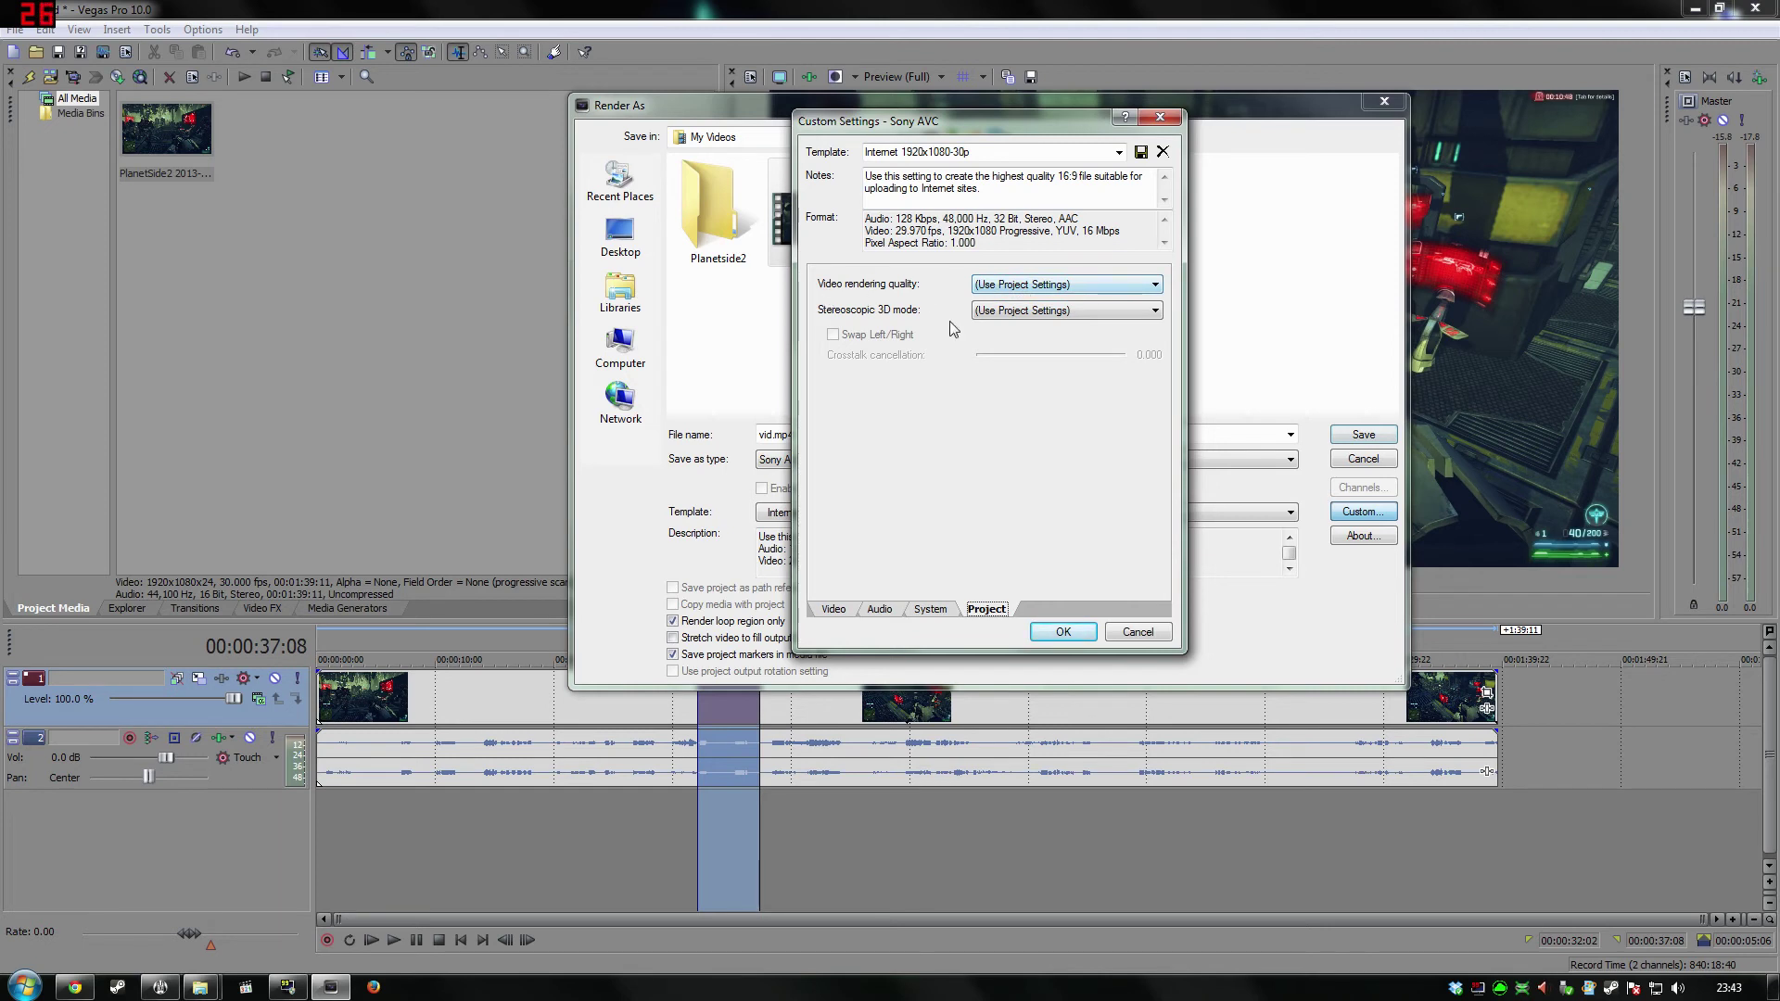
{"action": "left_click", "coordinate": [1010, 285]}
{"action": "left_click", "coordinate": [1026, 350]}
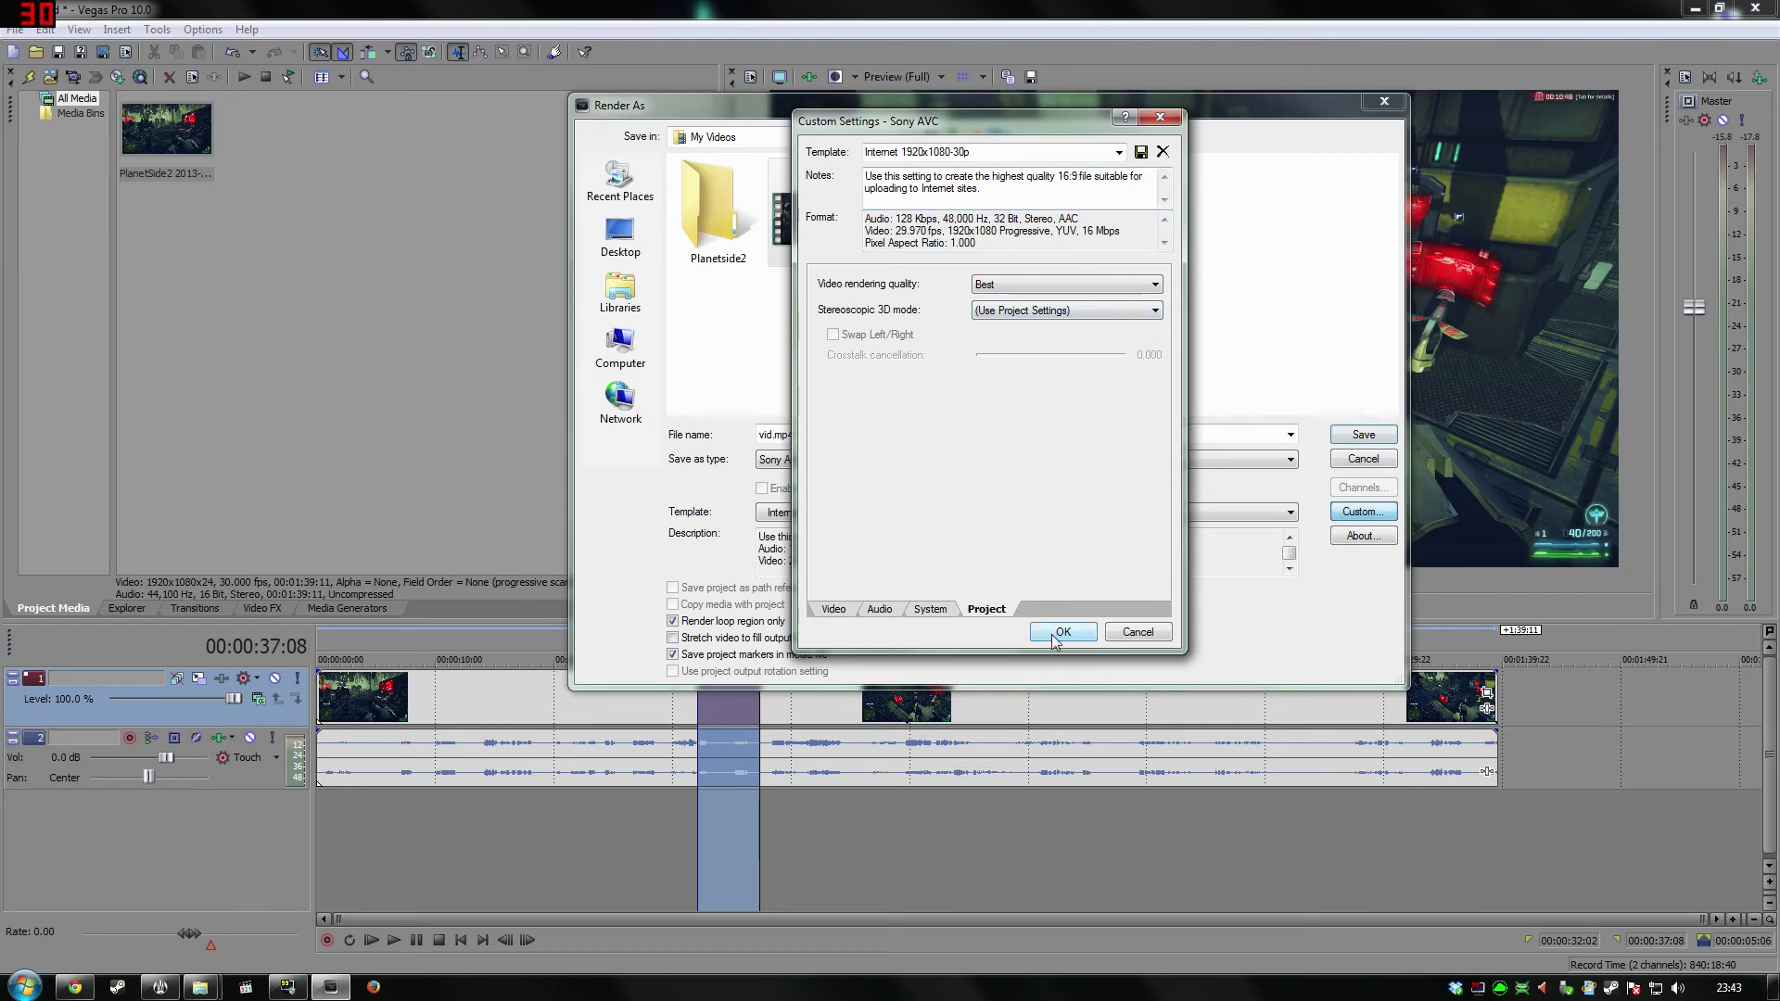
{"action": "left_click", "coordinate": [833, 609]}
{"action": "left_click", "coordinate": [1062, 632]}
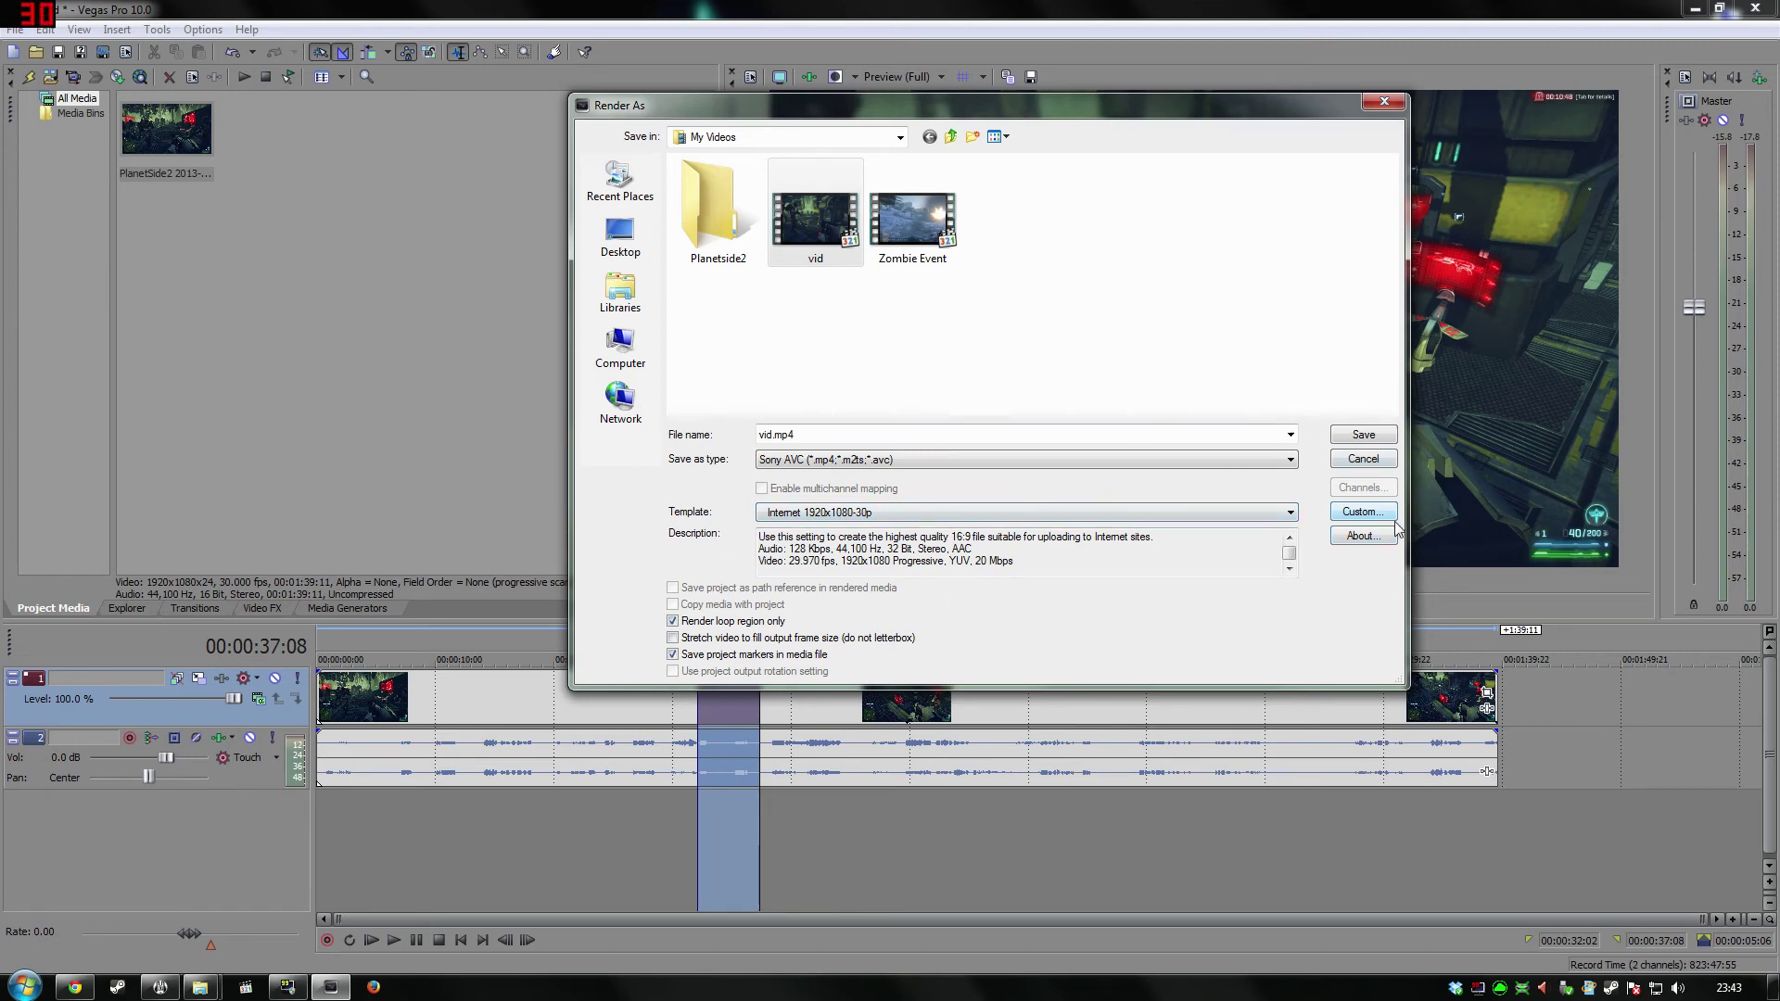
Reopen the custom render settings and apply the saved 1080 CABAC template.
{"action": "key", "text": "Return"}
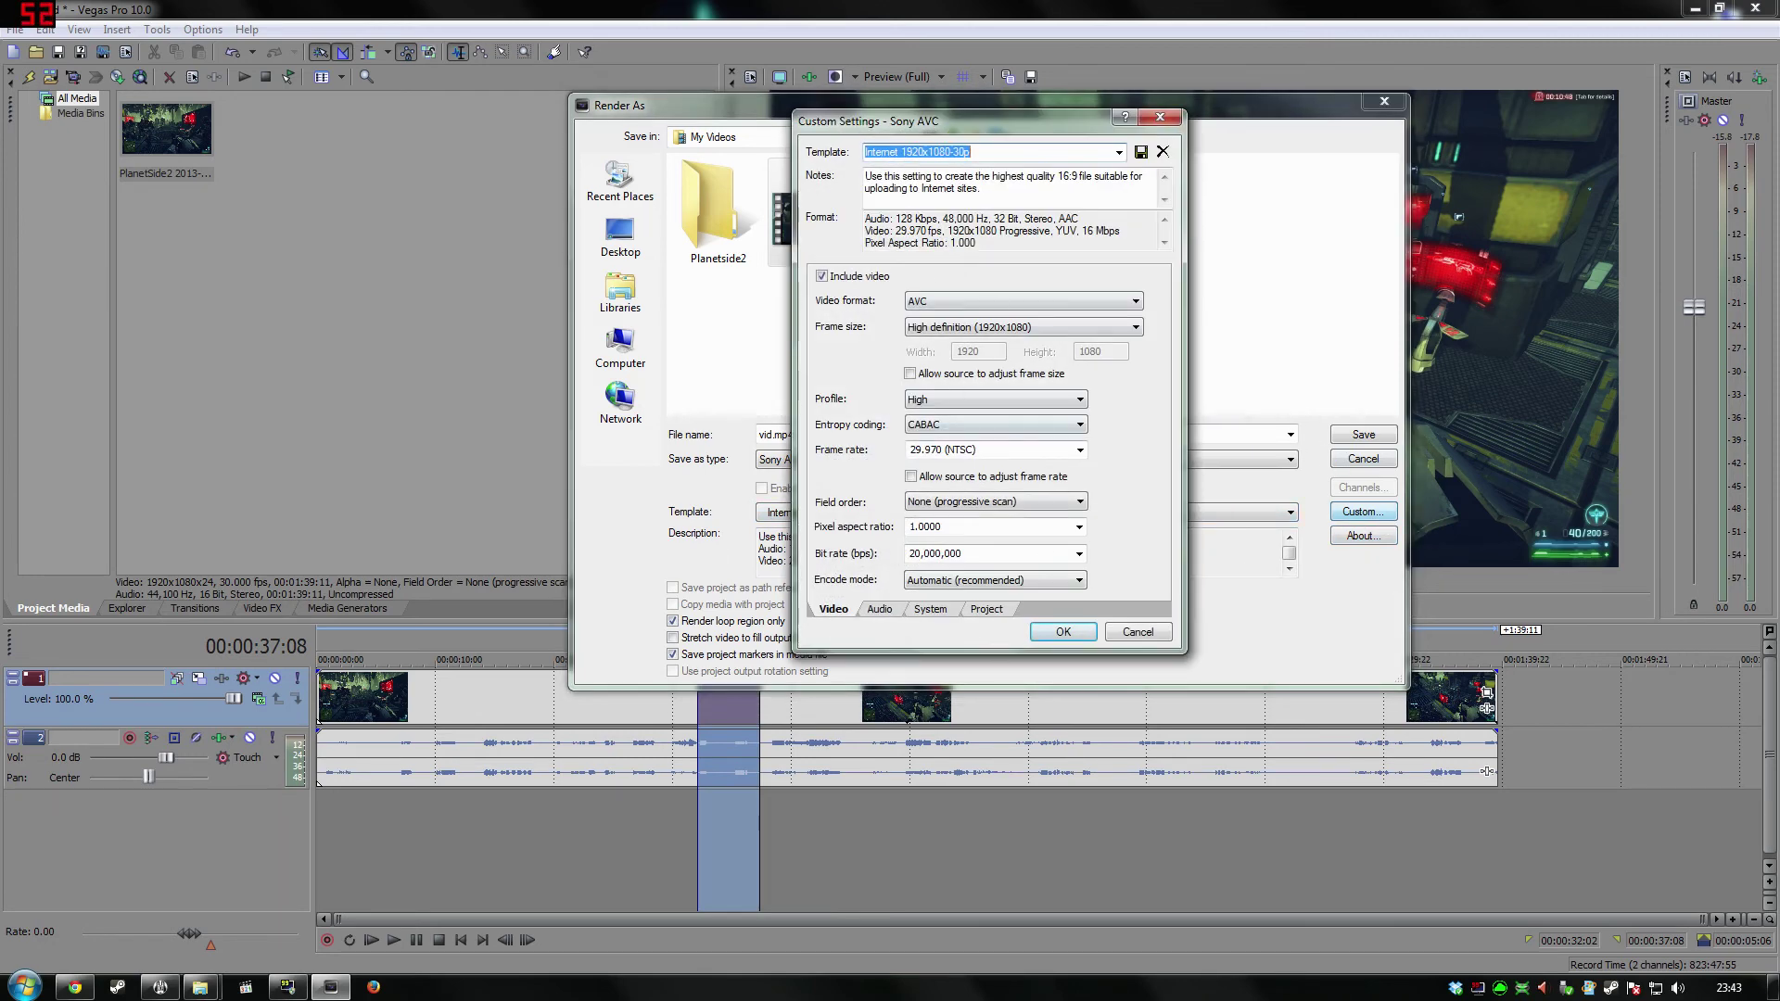
{"action": "left_click", "coordinate": [1119, 152]}
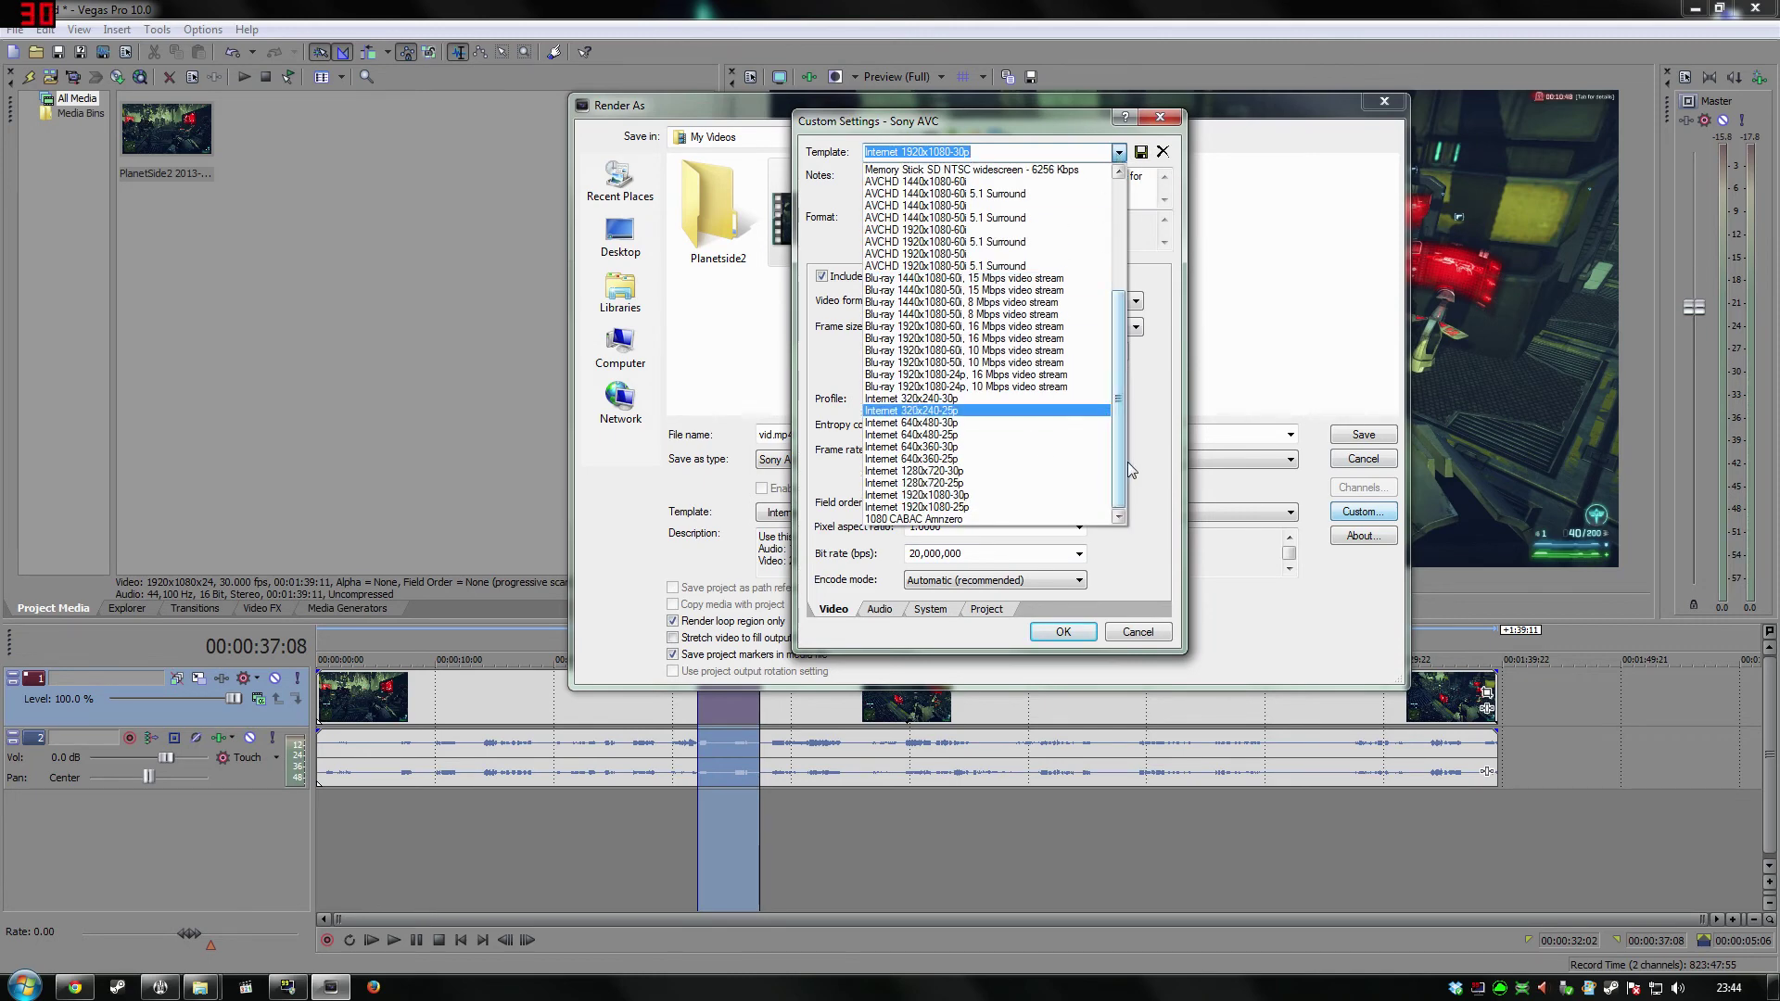
{"action": "left_click", "coordinate": [932, 519]}
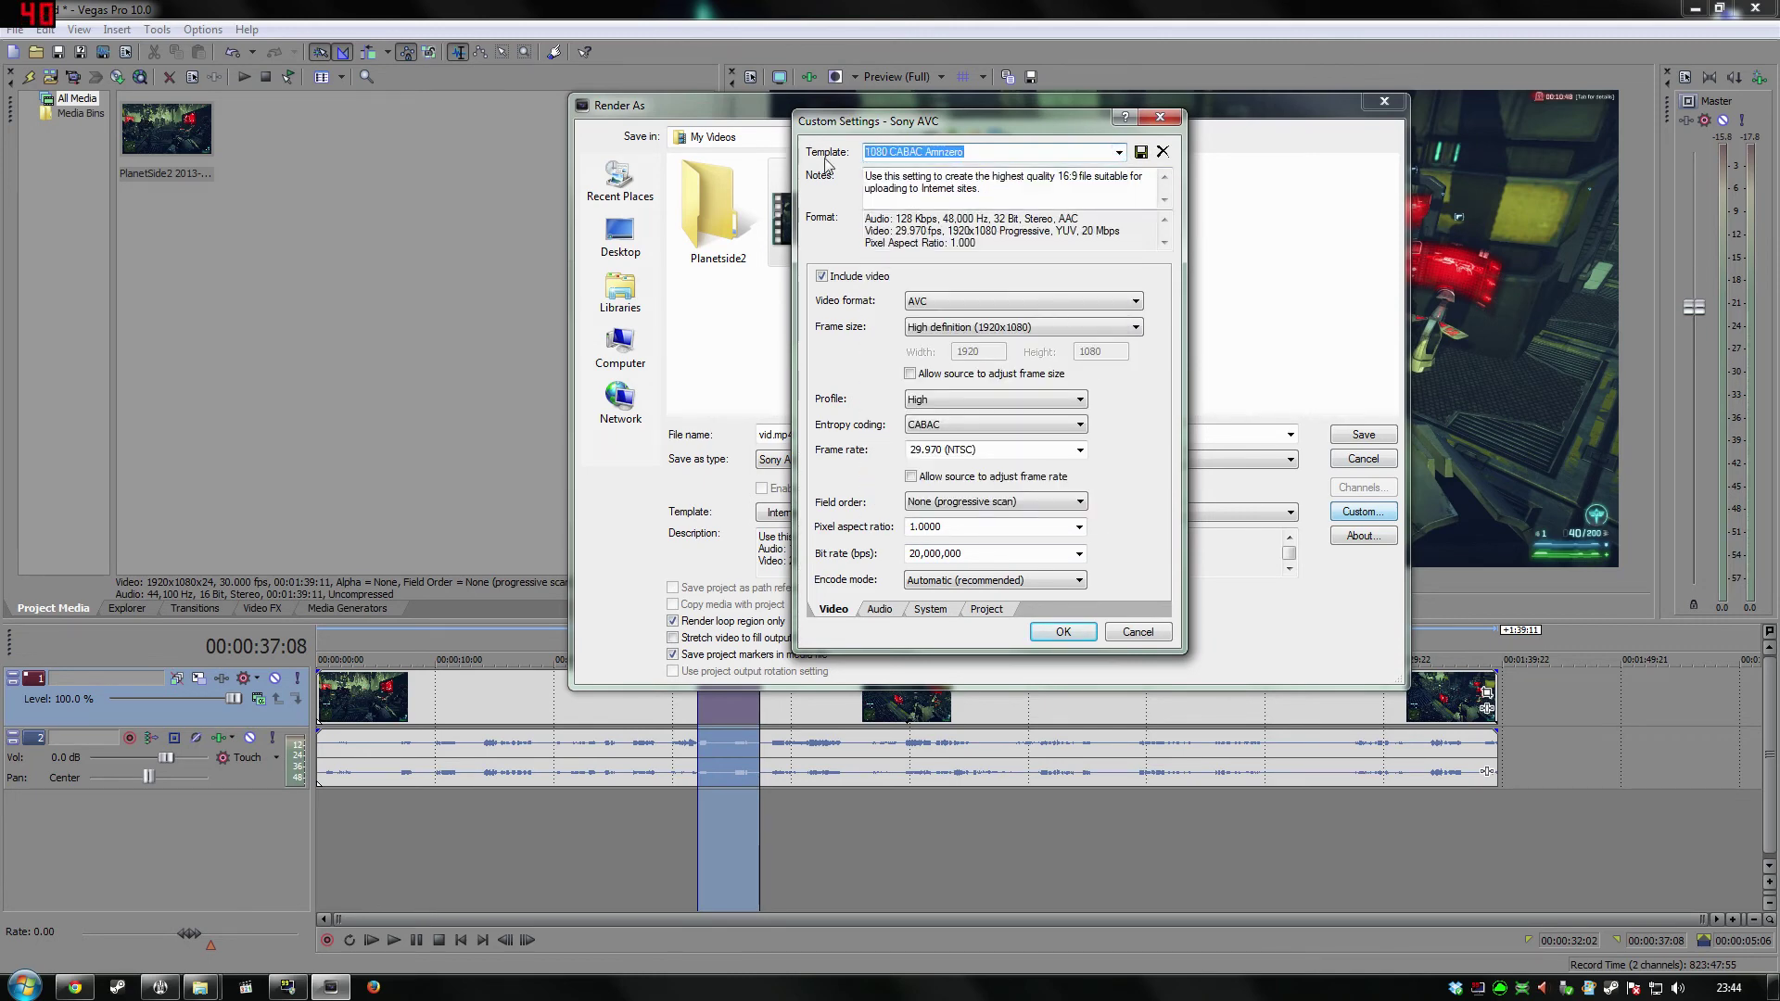
{"action": "left_click", "coordinate": [1062, 631]}
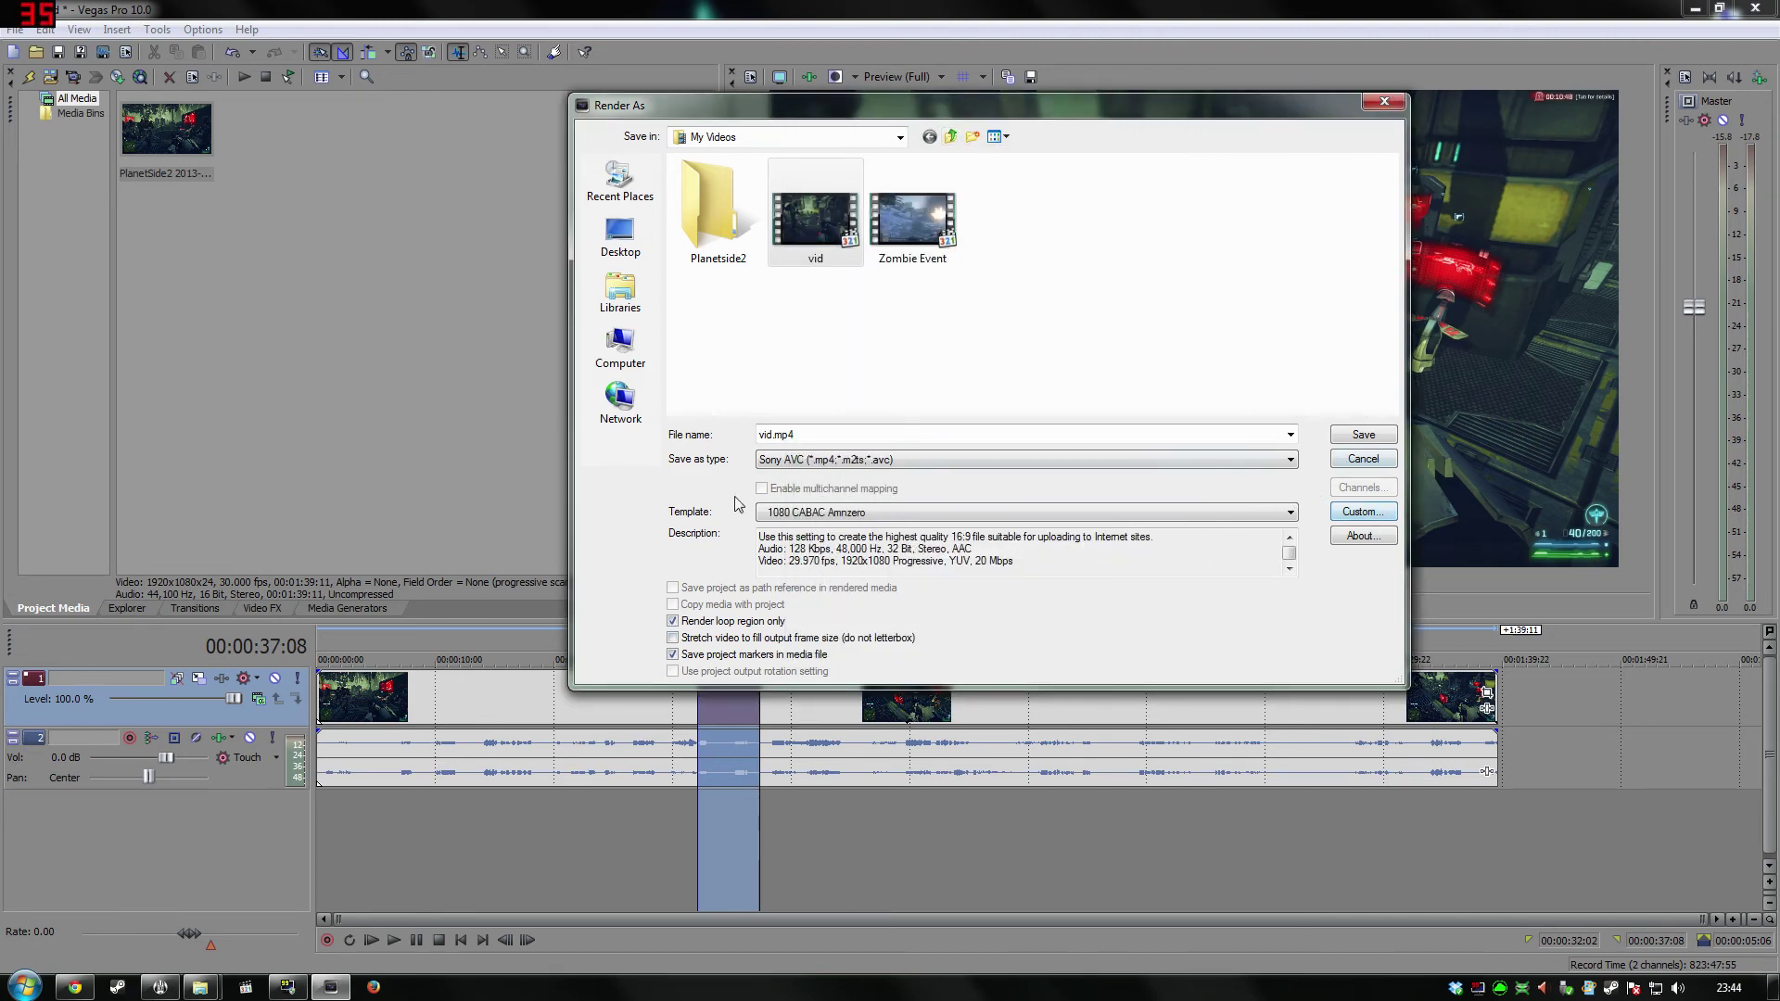
Render the selected region to vid.mp4, overwriting the existing file, and open the folder that contains it.
{"action": "left_click", "coordinate": [1335, 443]}
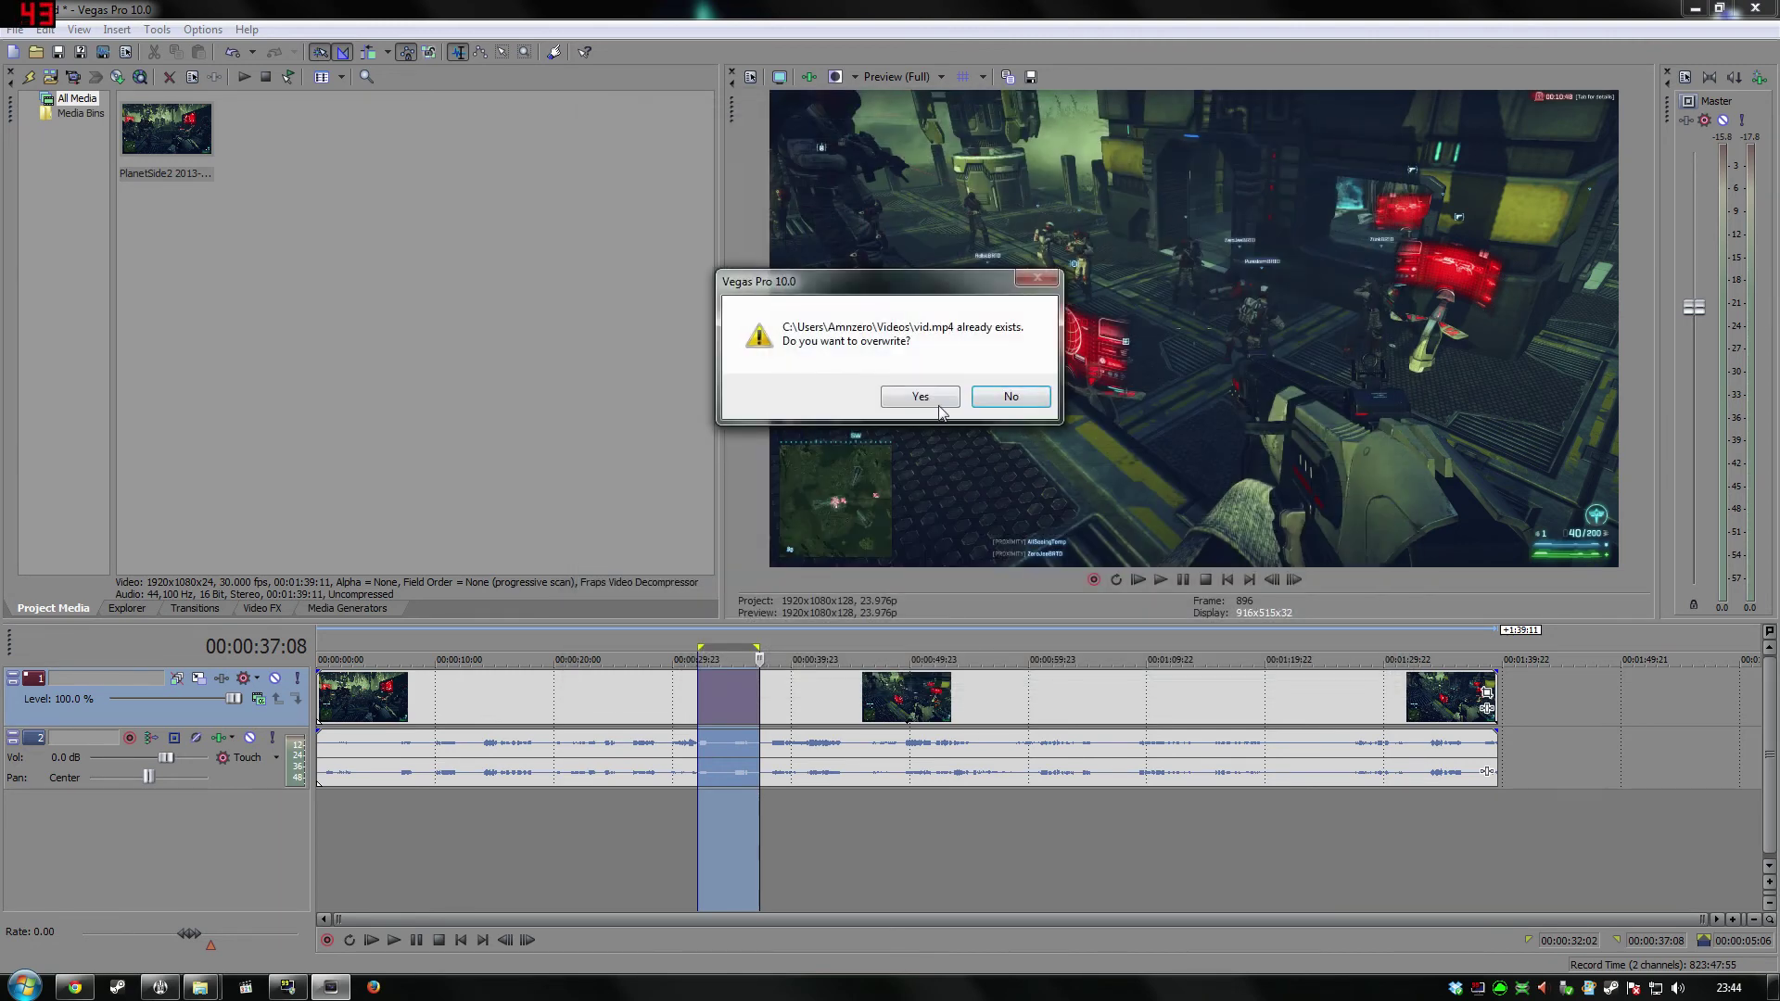
{"action": "left_click", "coordinate": [940, 406]}
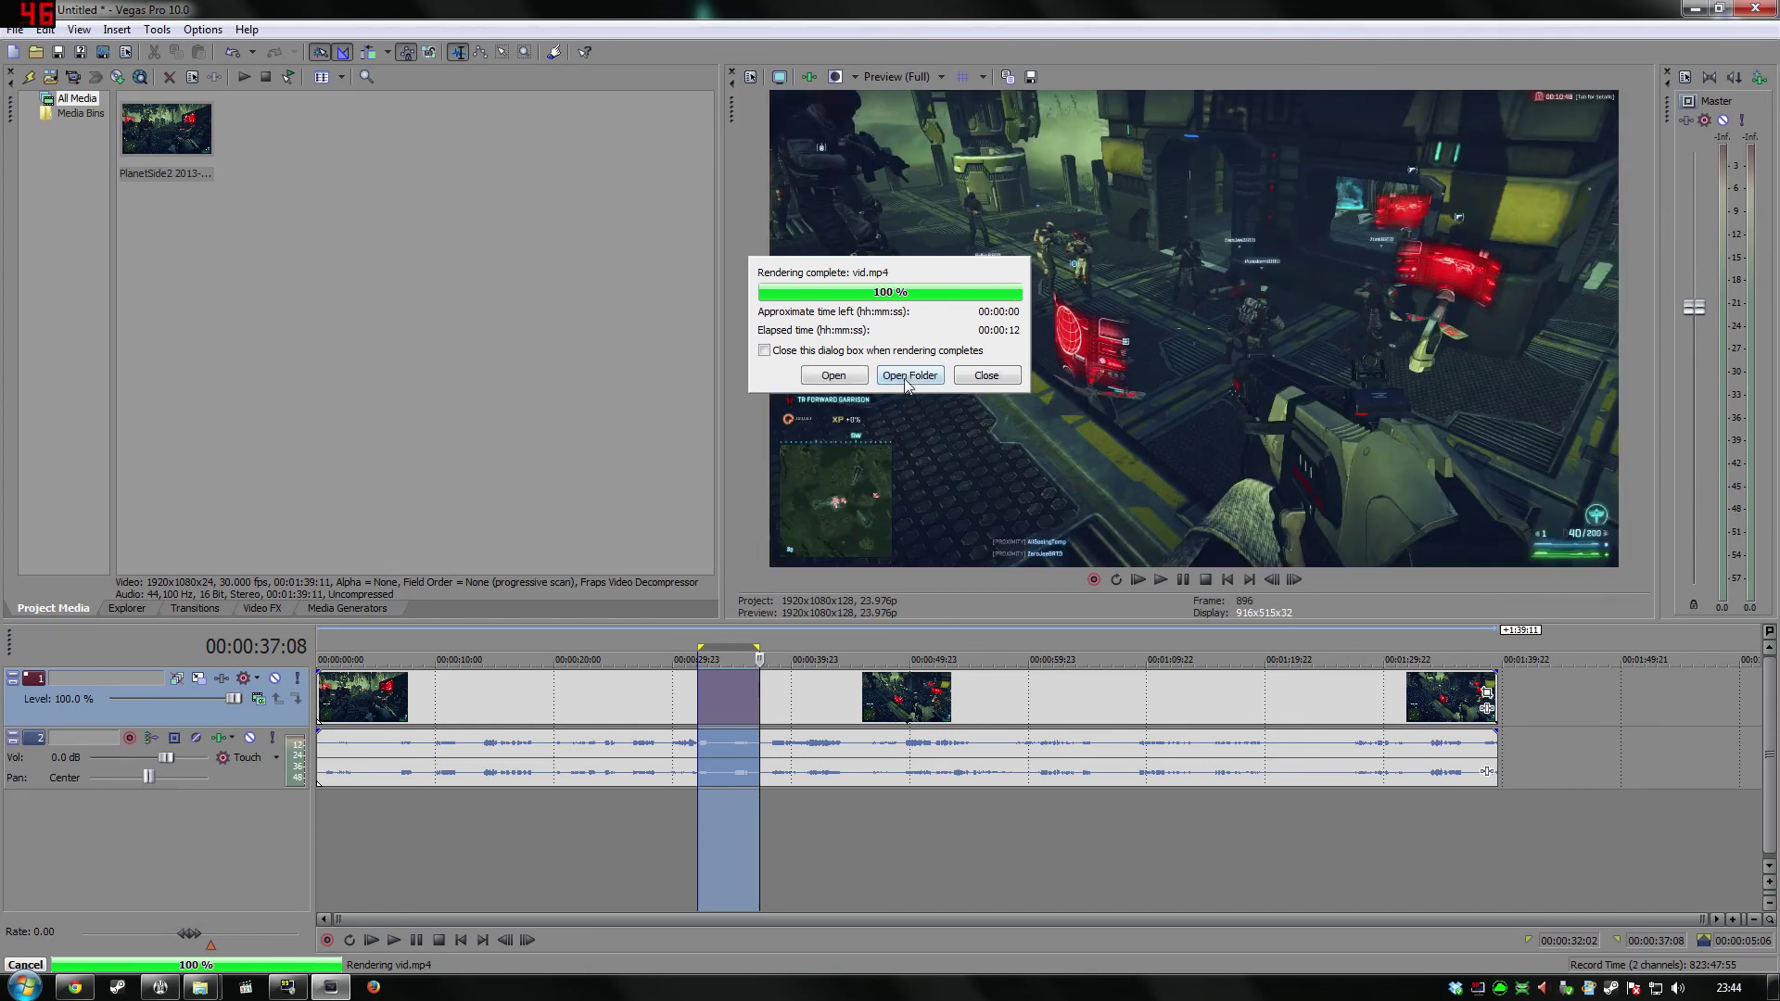
{"action": "left_click", "coordinate": [907, 376]}
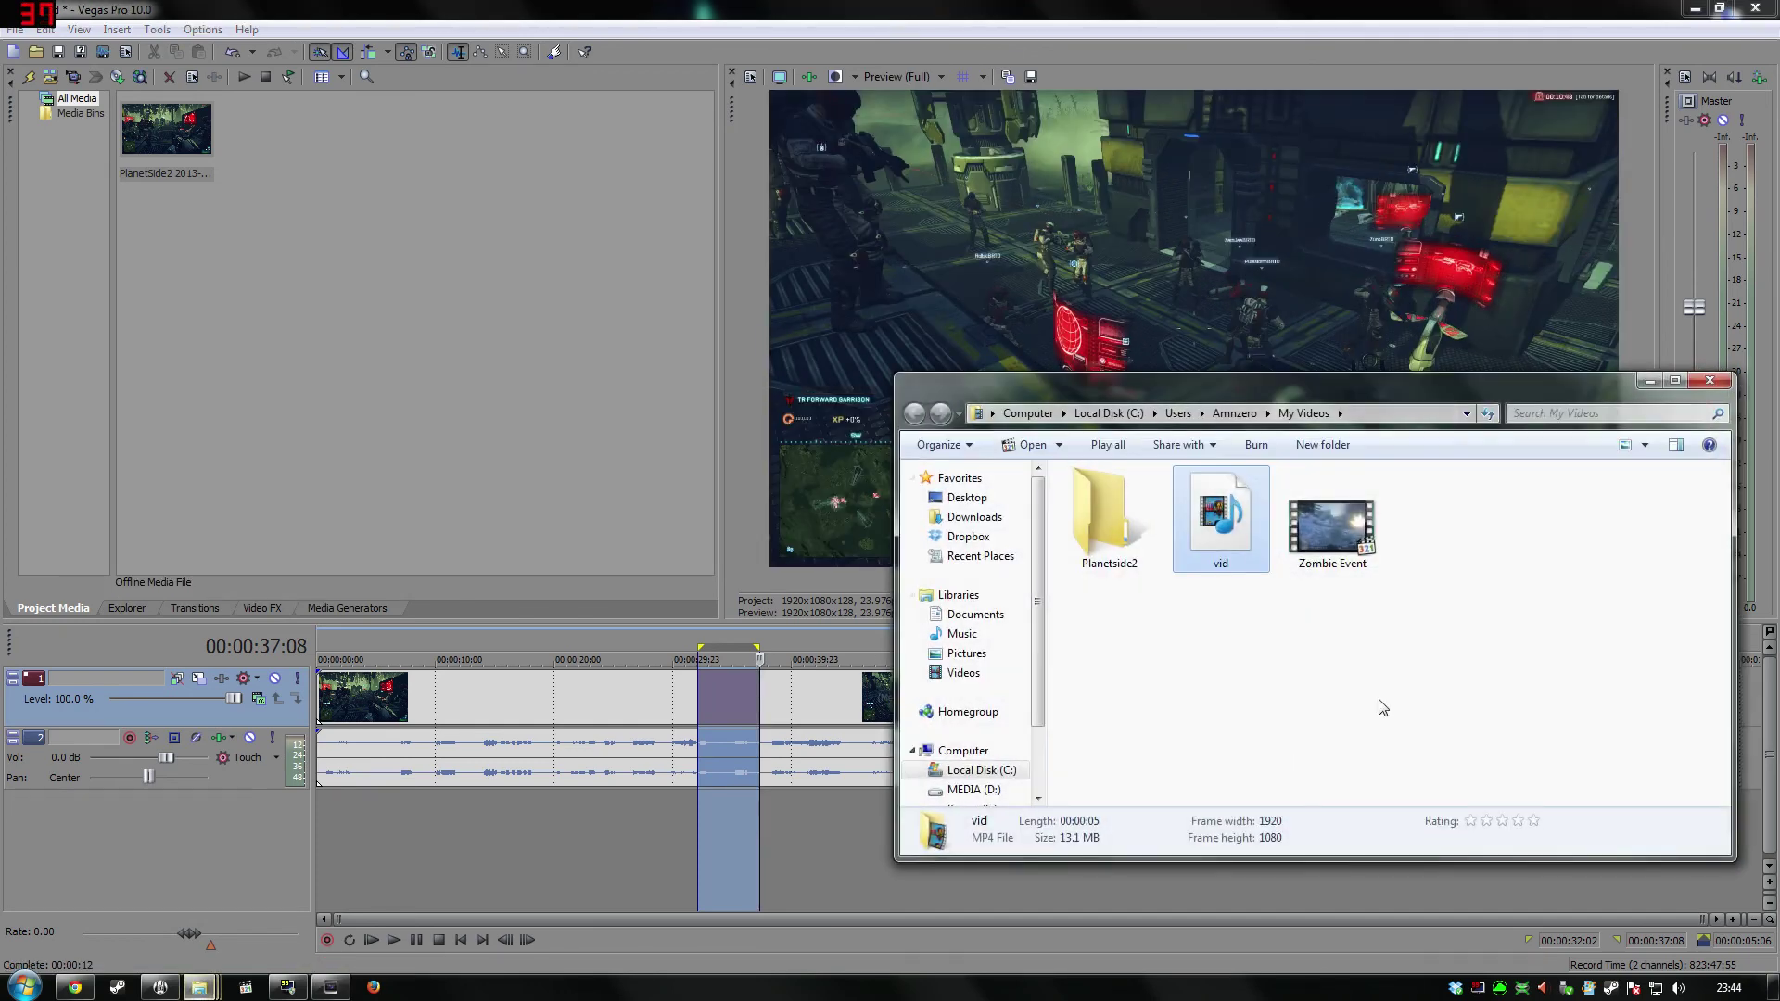
Play the rendered vid.mp4 at reduced volume, replay it from the start, and seek to early frames to examine the picture quality.
{"action": "double_click", "coordinate": [1230, 536]}
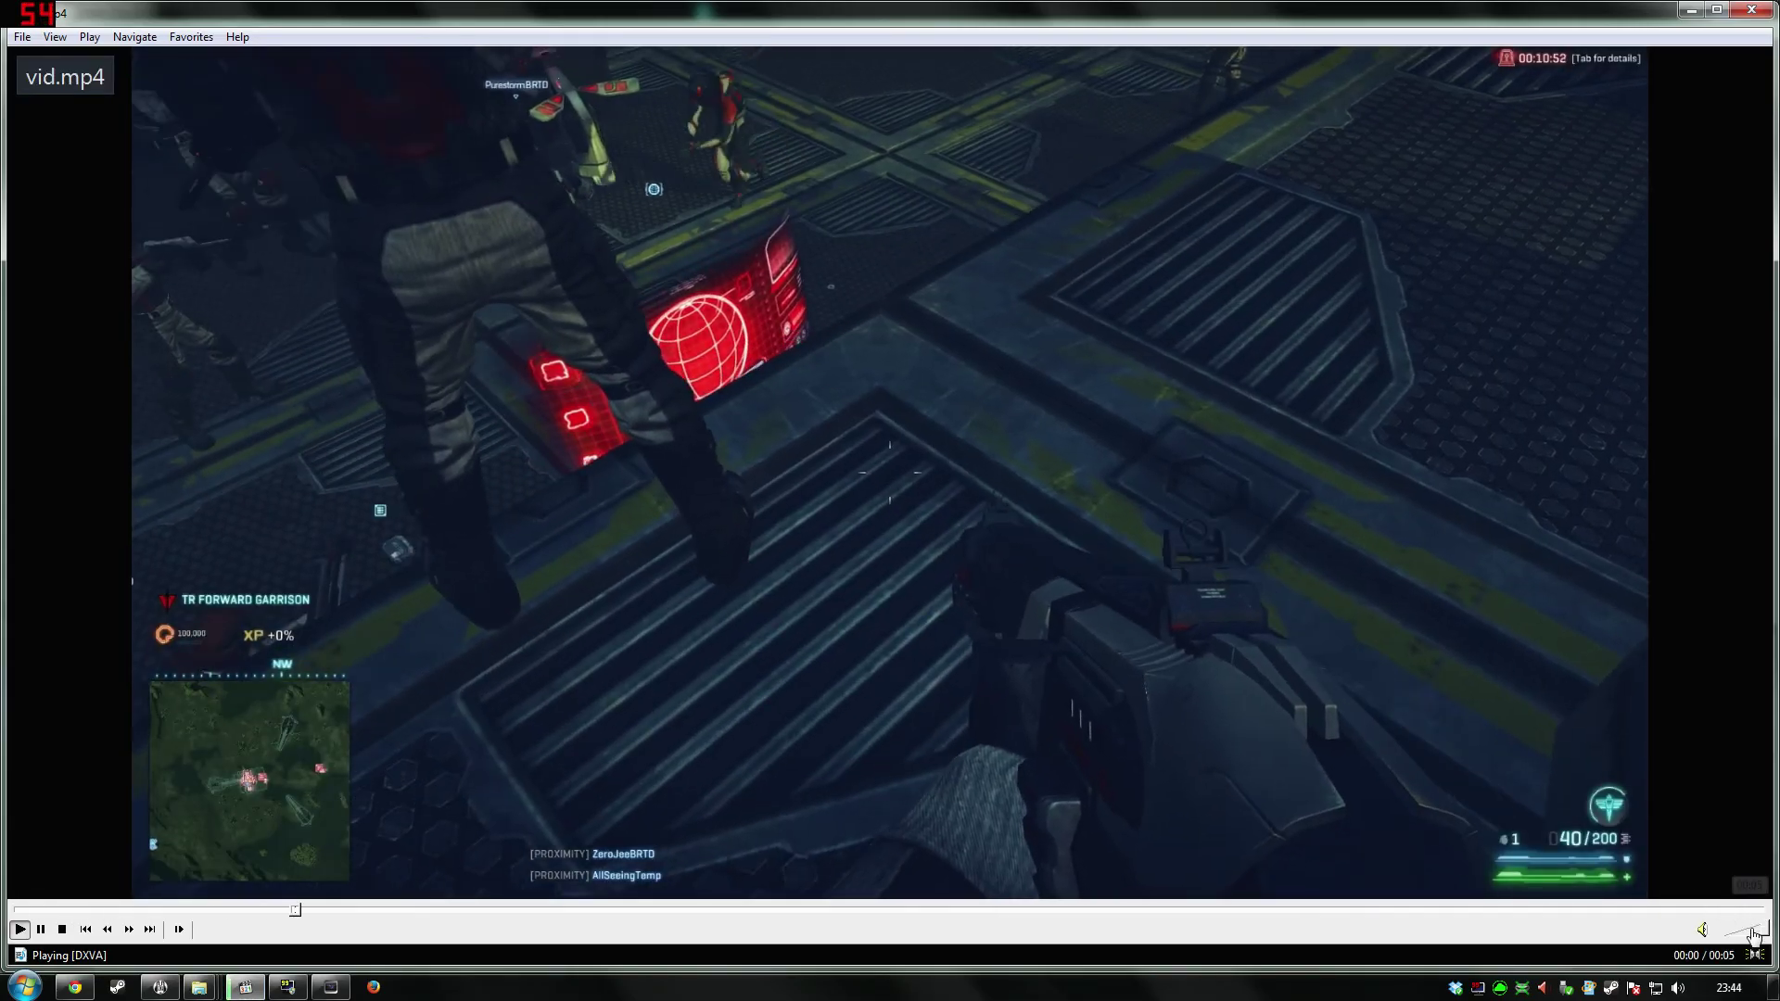
{"action": "left_click_drag", "start_coordinate": [1755, 932], "coordinate": [1739, 930]}
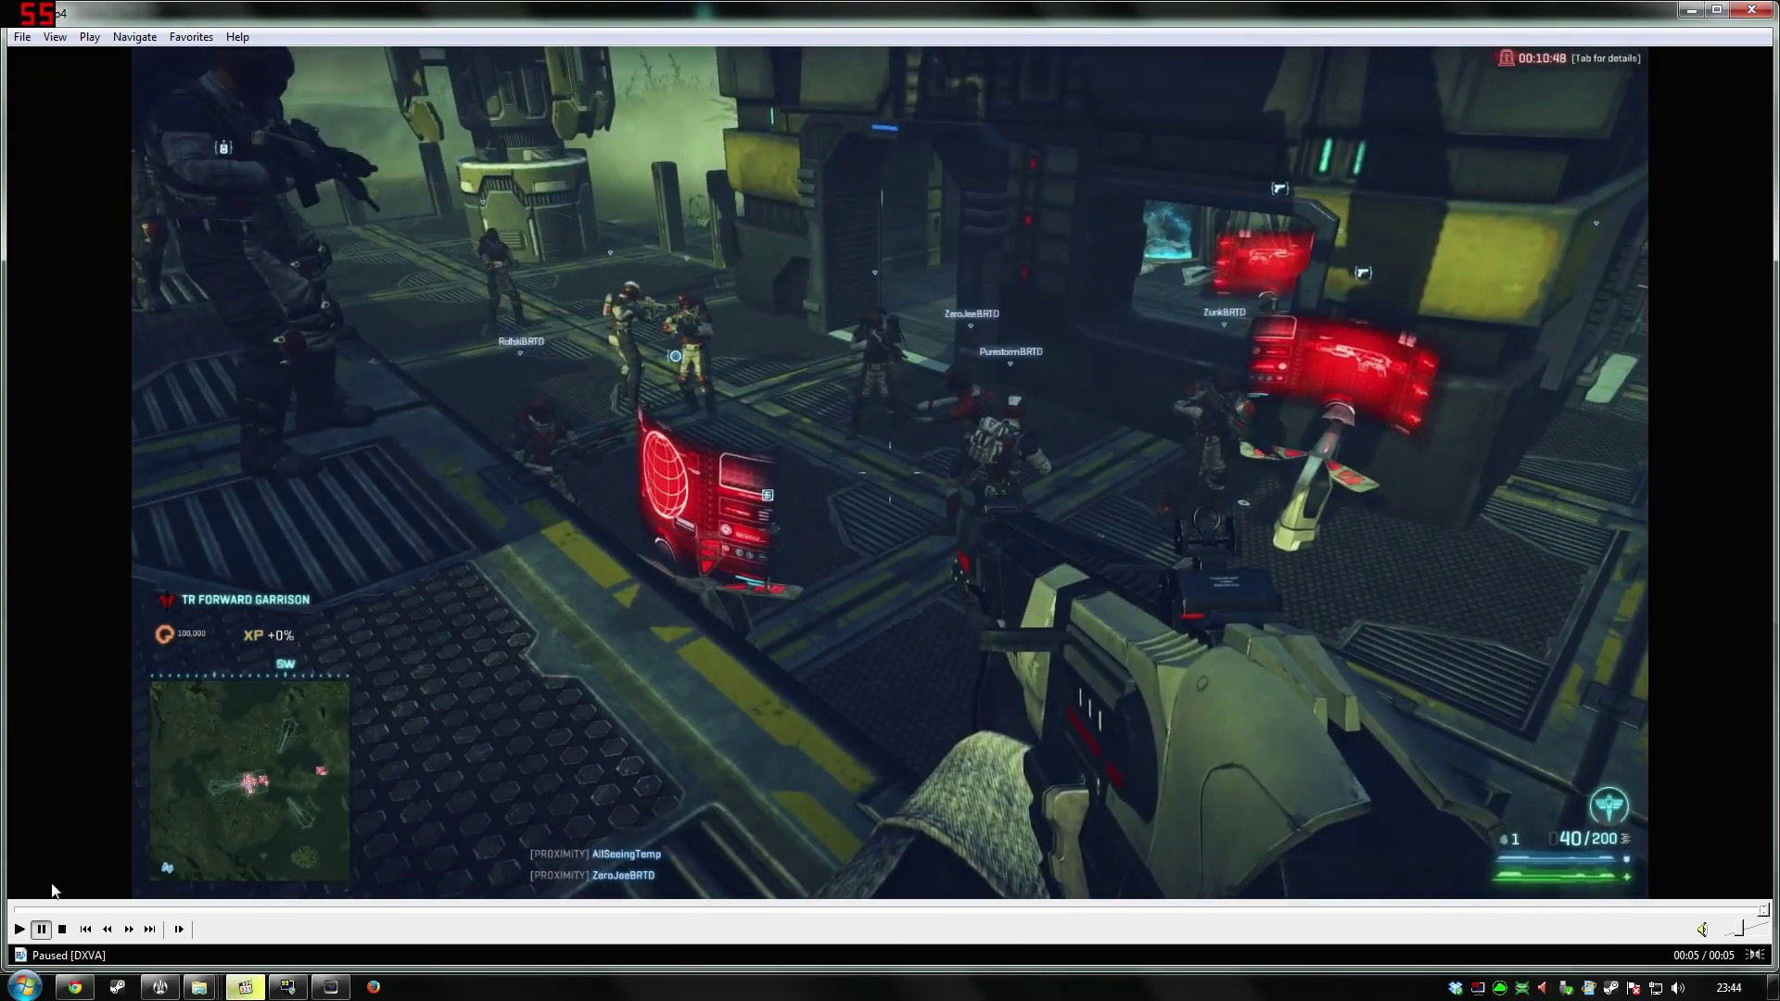
{"action": "left_click", "coordinate": [18, 909]}
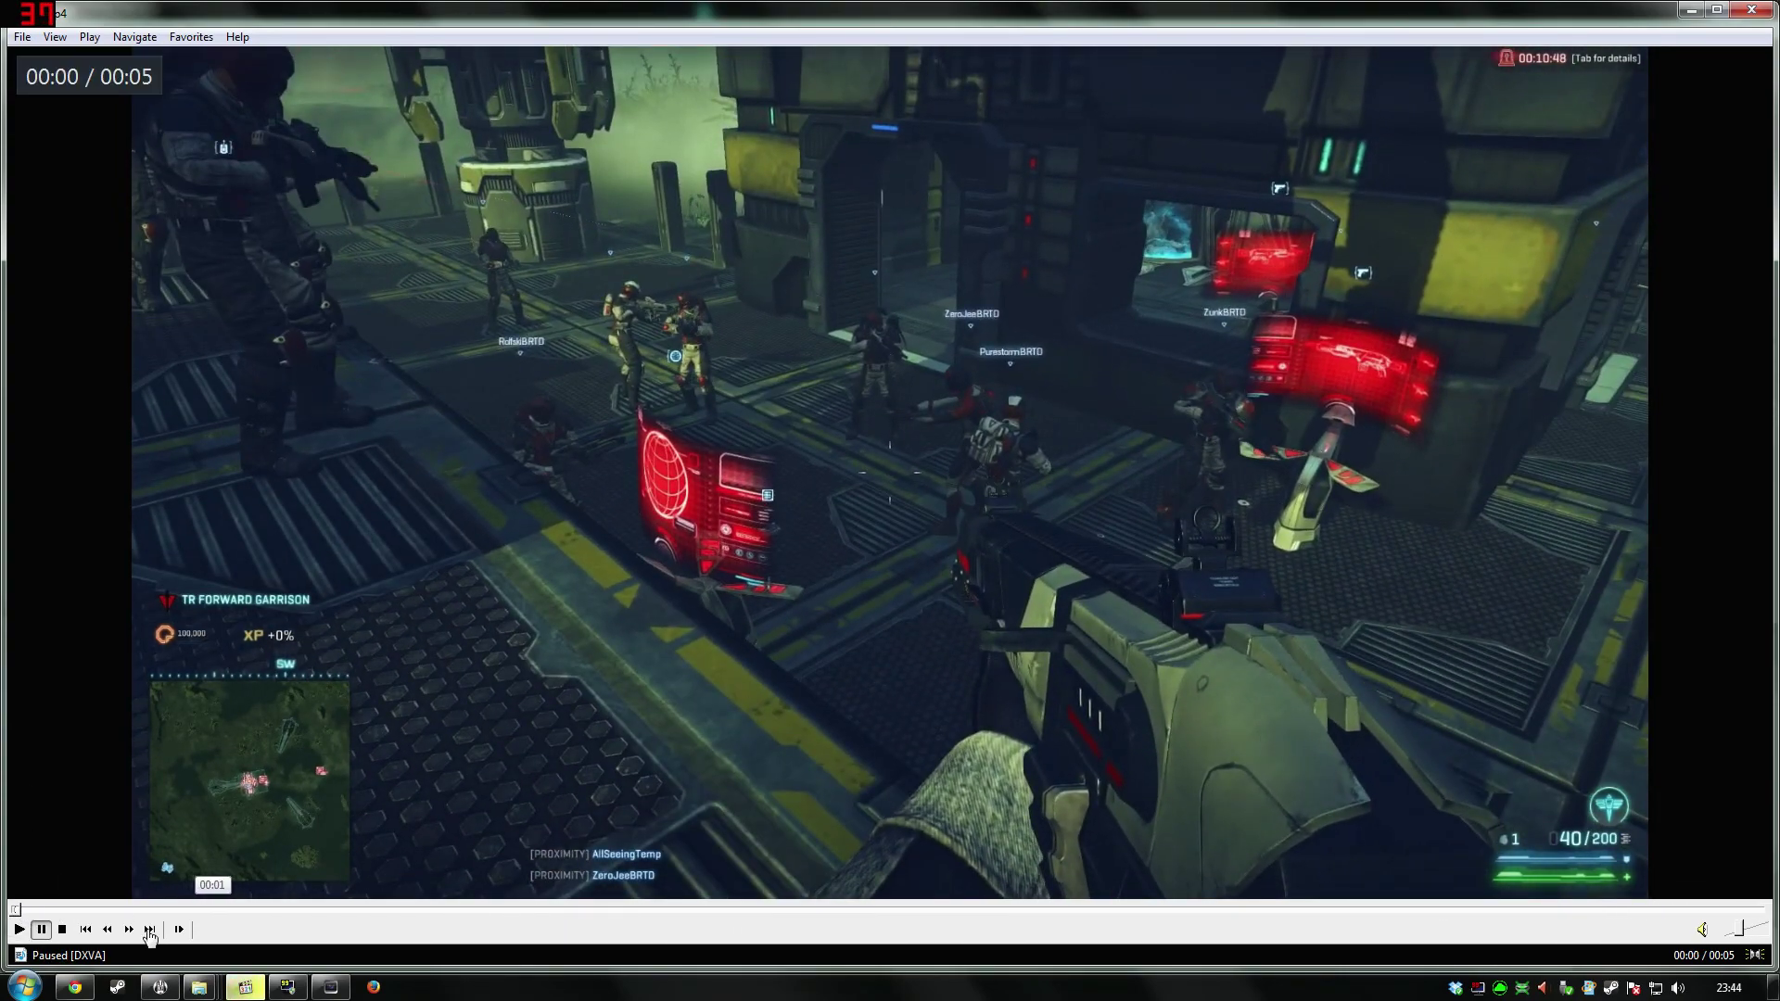
{"action": "left_click", "coordinate": [19, 930]}
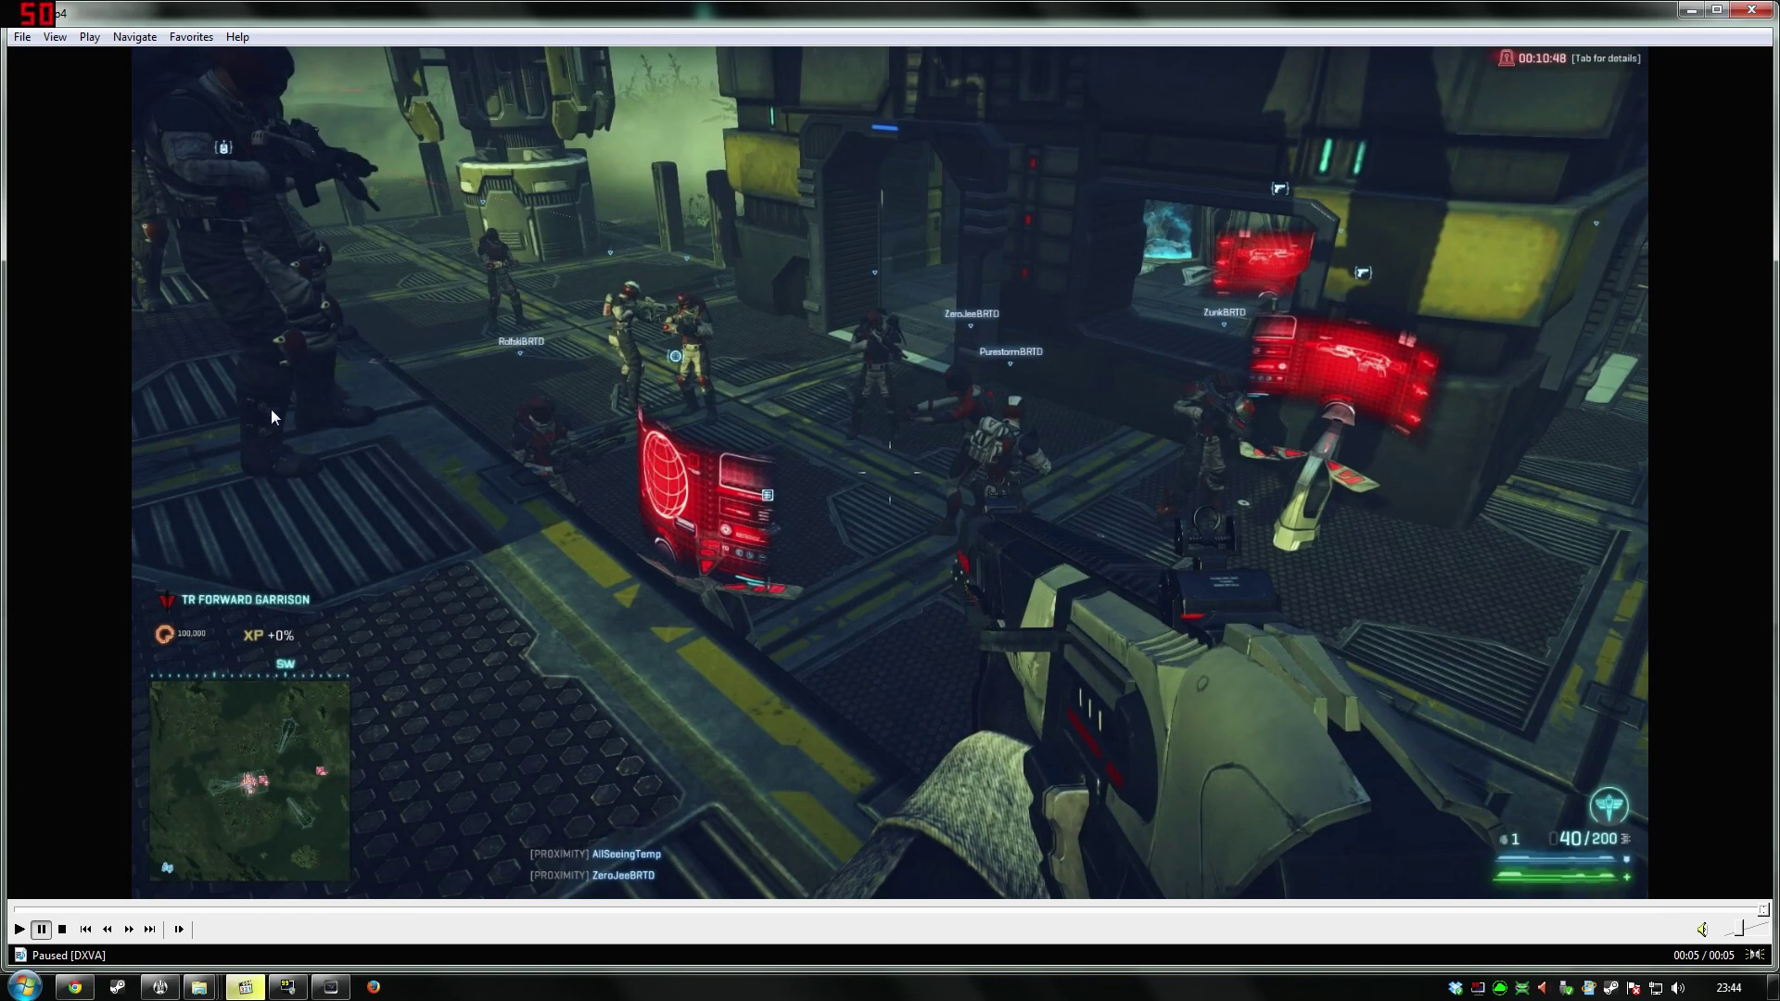
{"action": "left_click", "coordinate": [414, 909]}
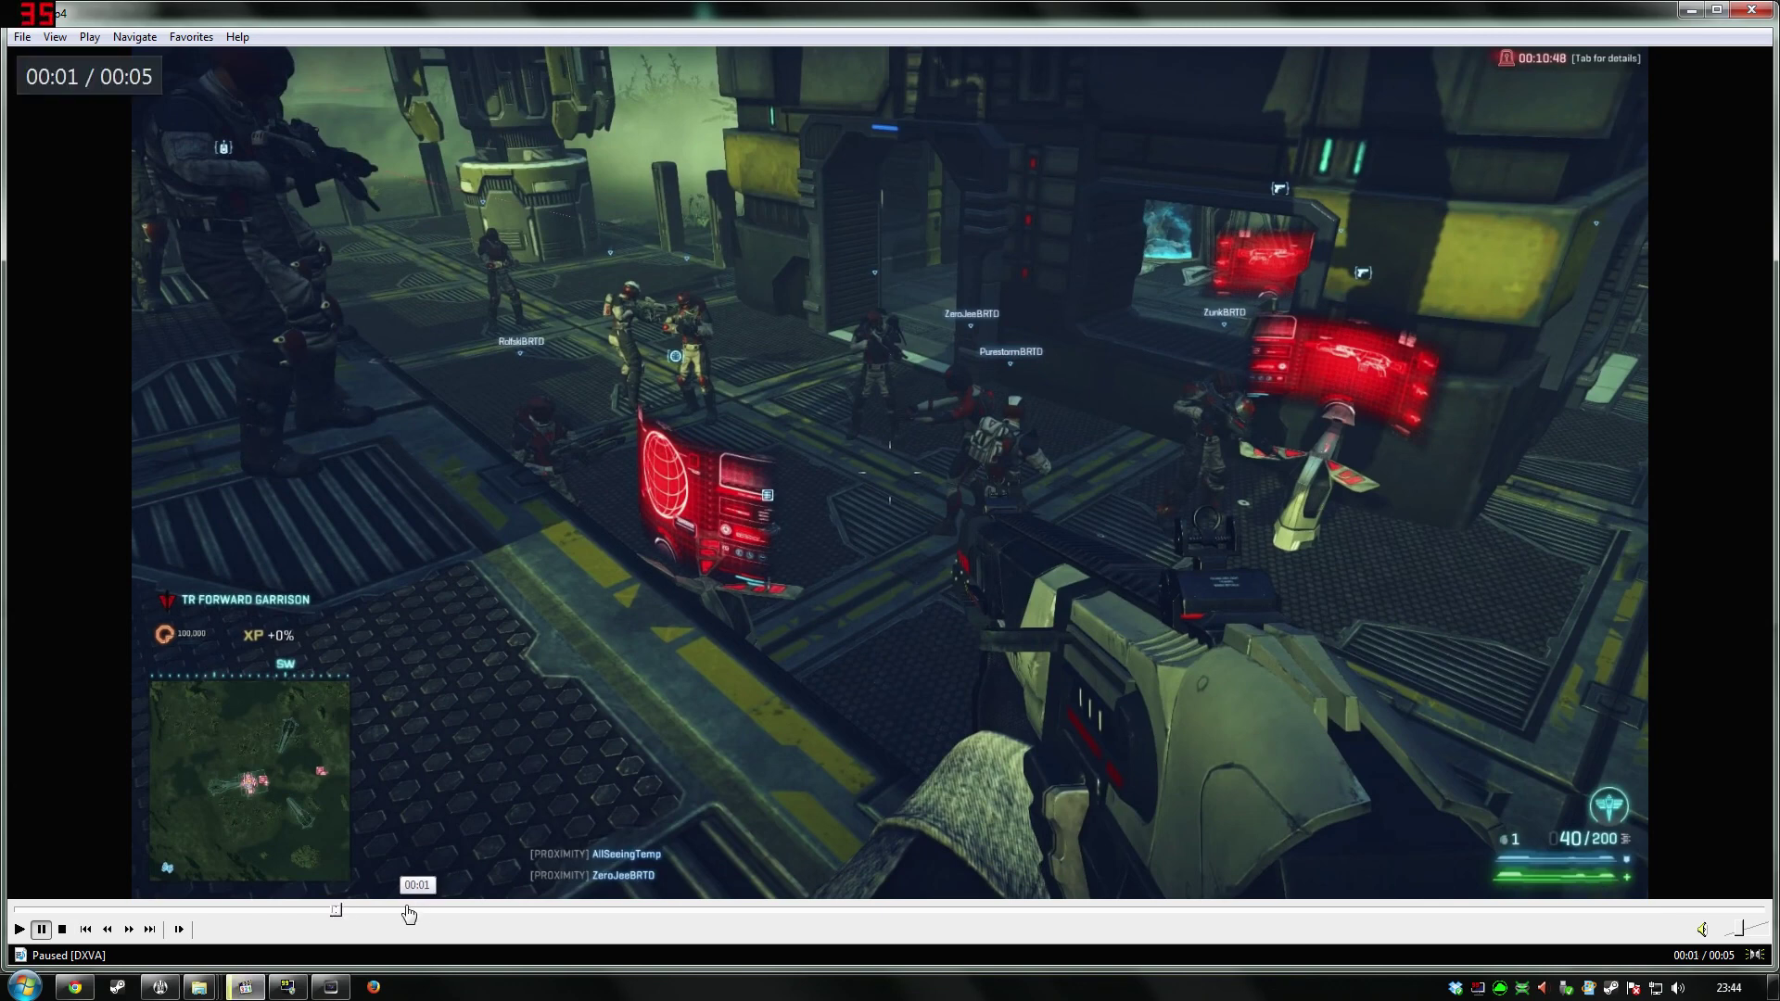
{"action": "left_click", "coordinate": [170, 909]}
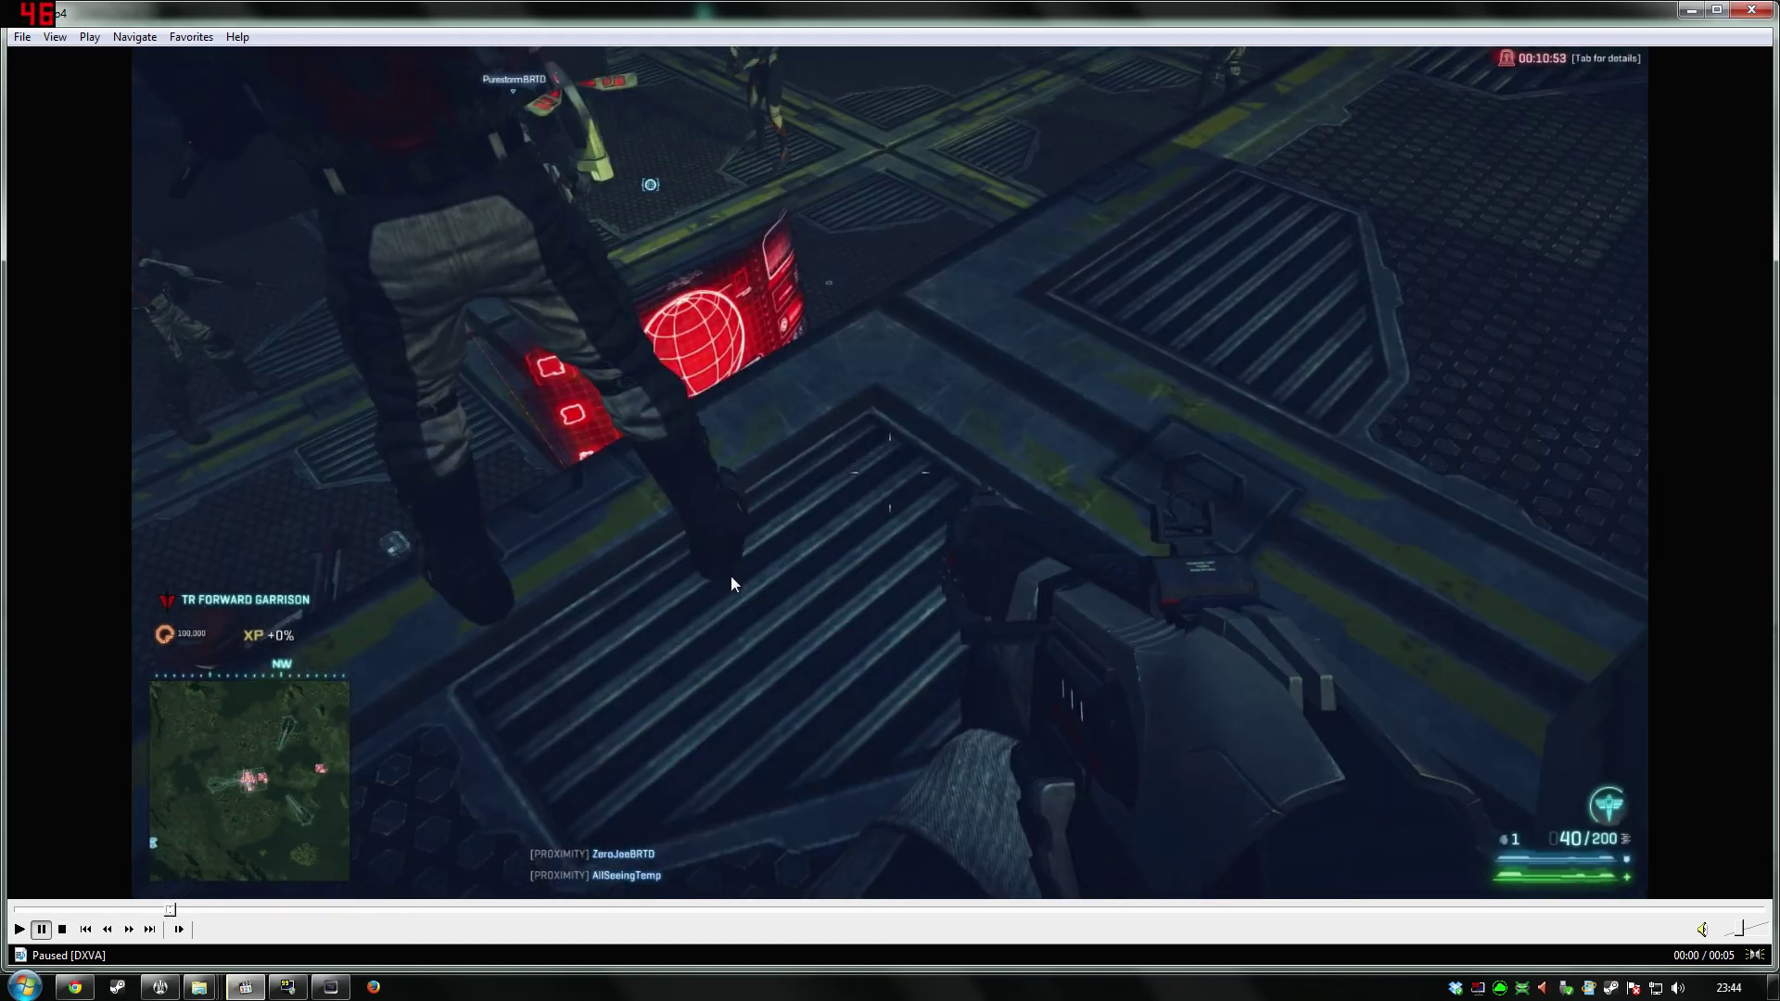
Close the video player and minimize the My Videos folder window to return to Vegas Pro.
{"action": "left_click", "coordinate": [1749, 10]}
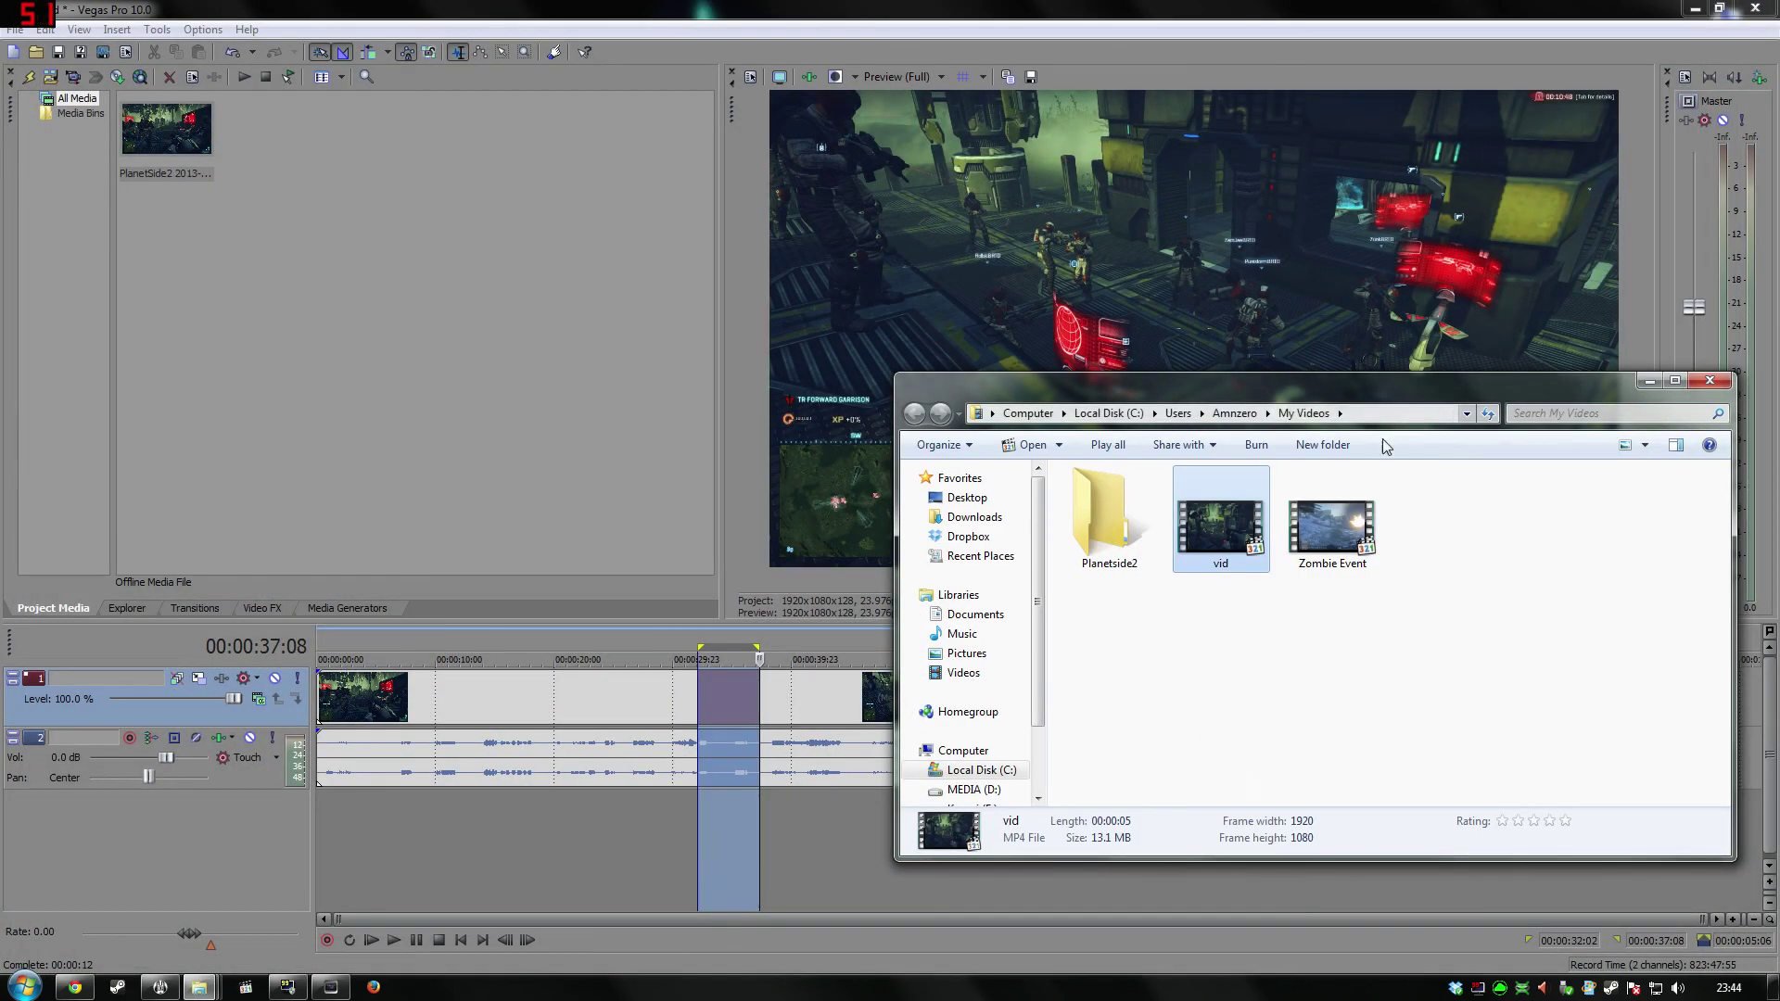
{"action": "left_click_drag", "start_coordinate": [1433, 380], "coordinate": [1268, 251]}
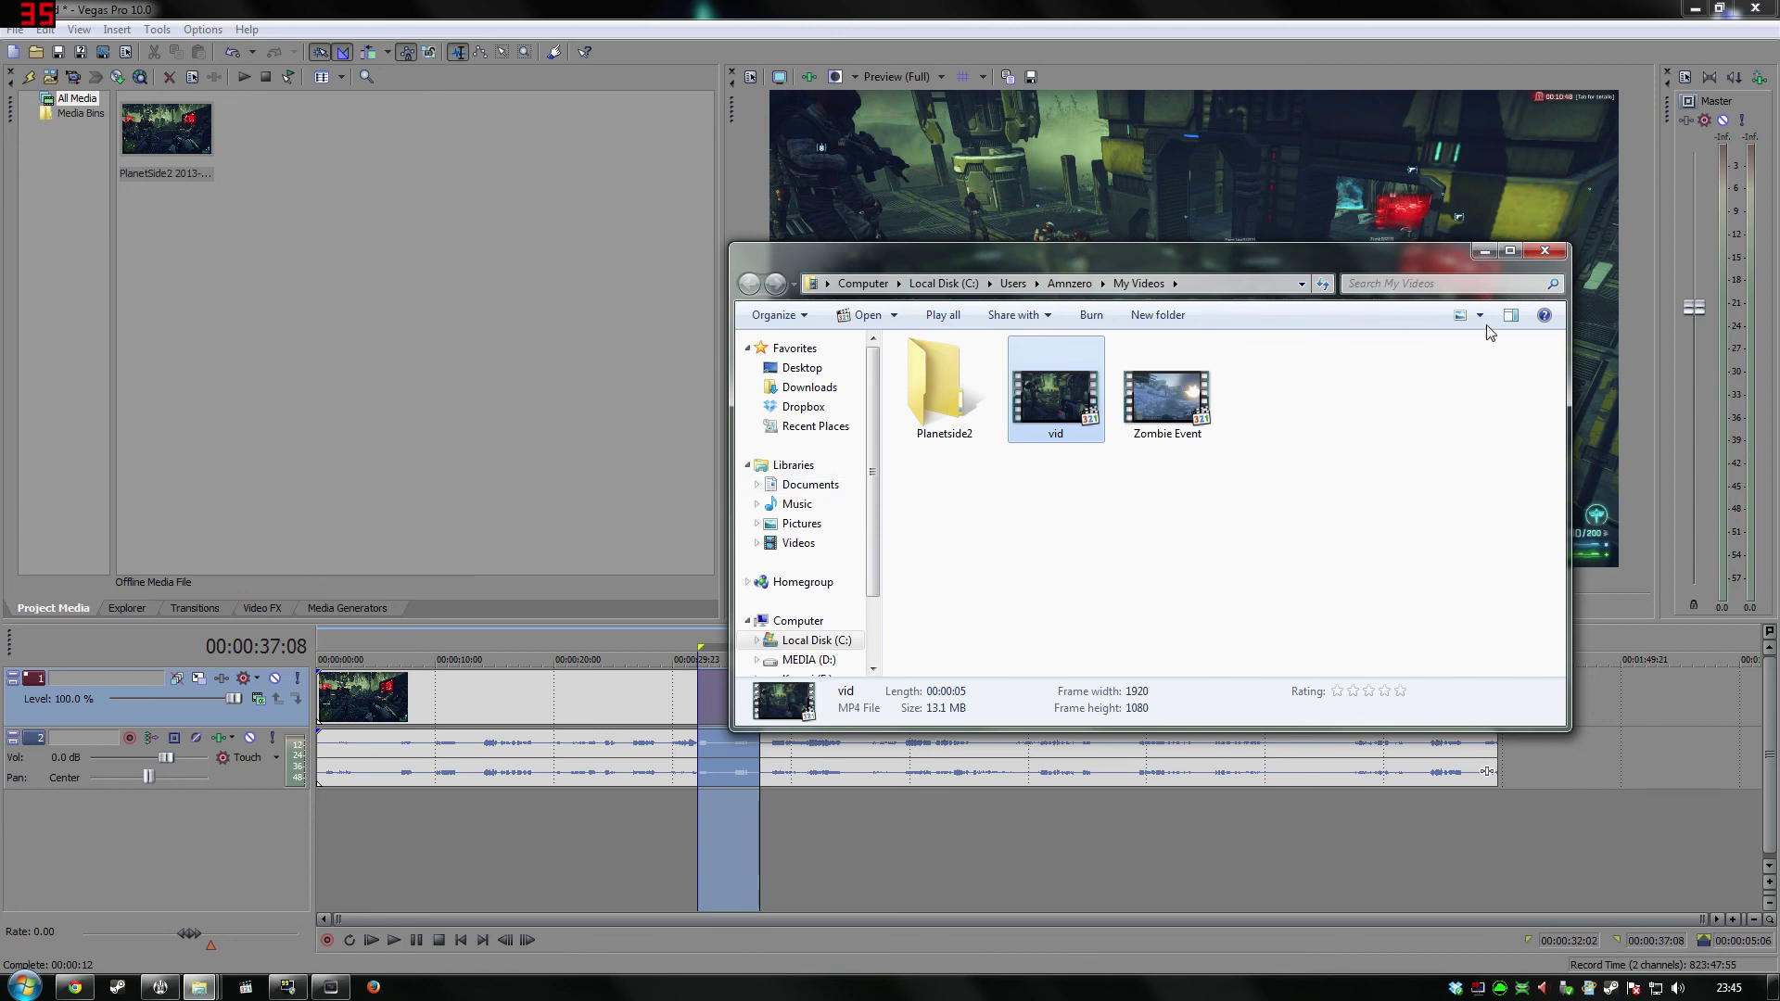
{"action": "left_click", "coordinate": [1479, 255]}
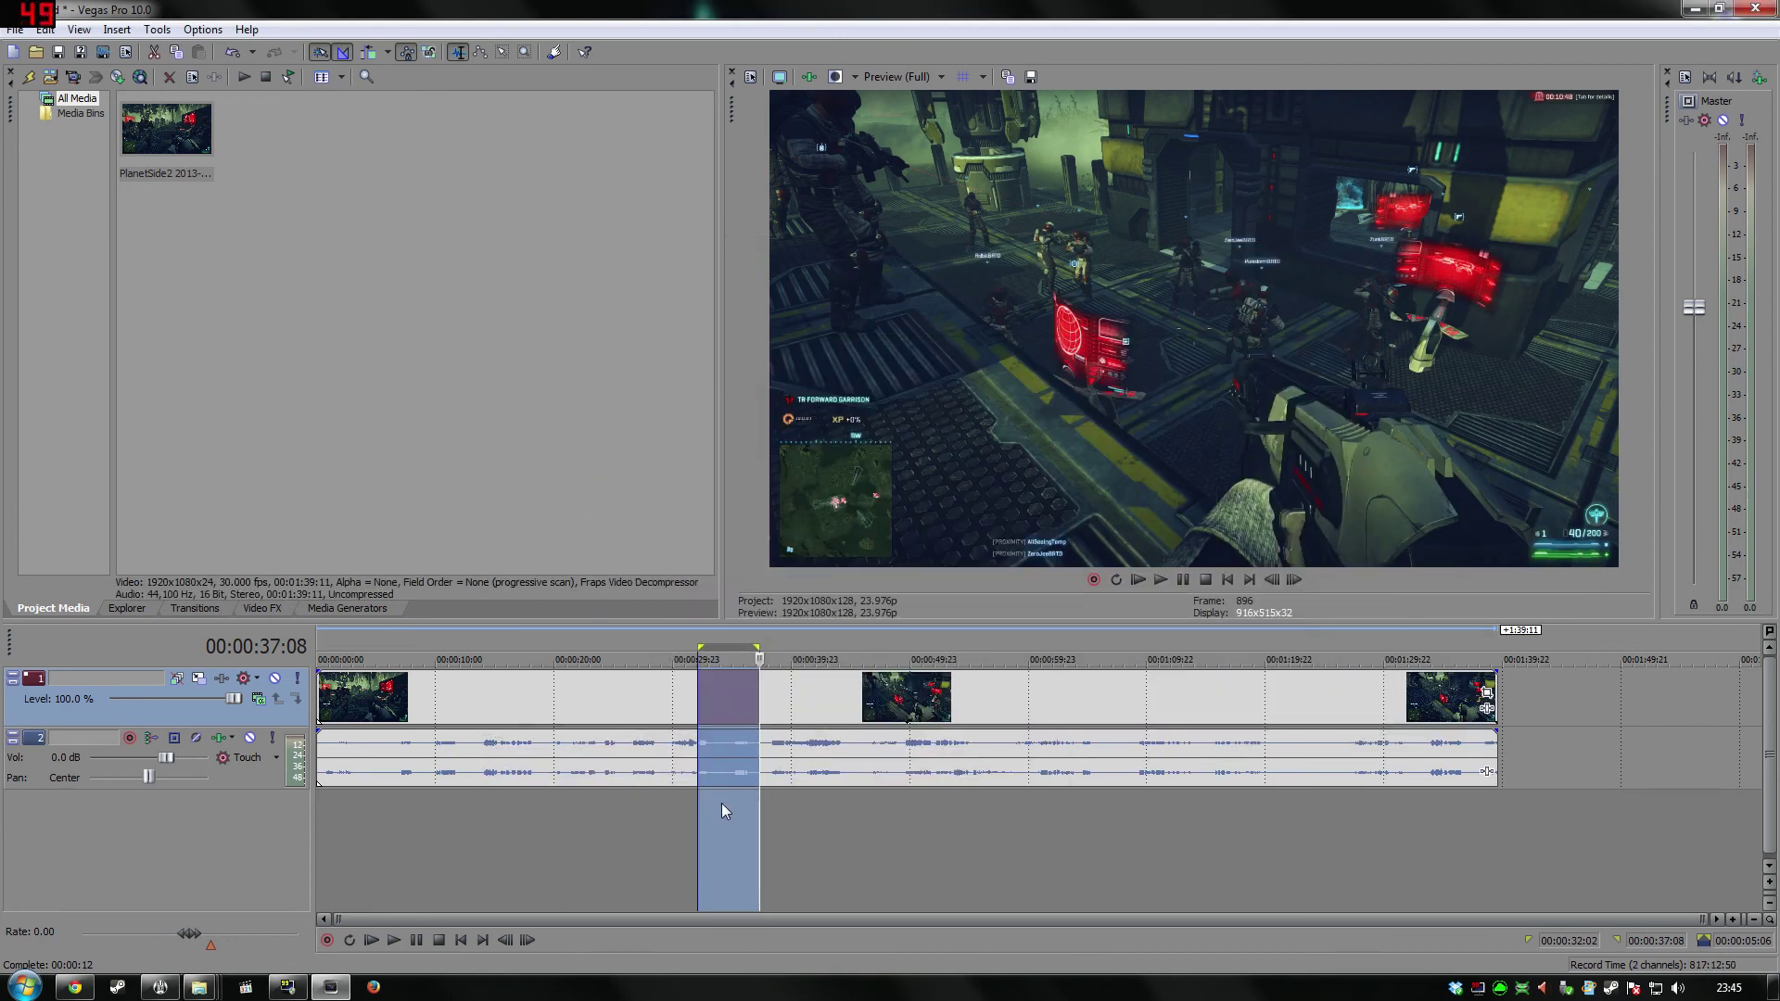